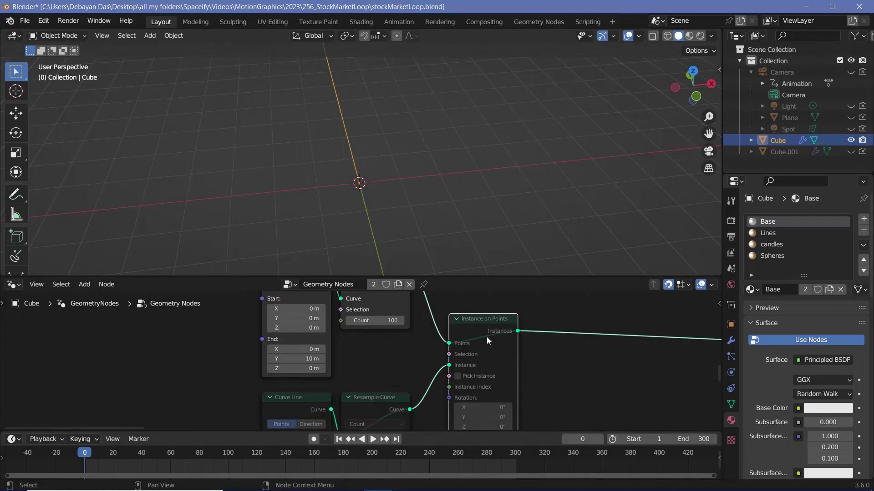
- Unmute the Instance on Points node and the lower Curve Line node running from X -5 m to 5 m
key("m")
scroll(364, 341, "down", 2, "shift")
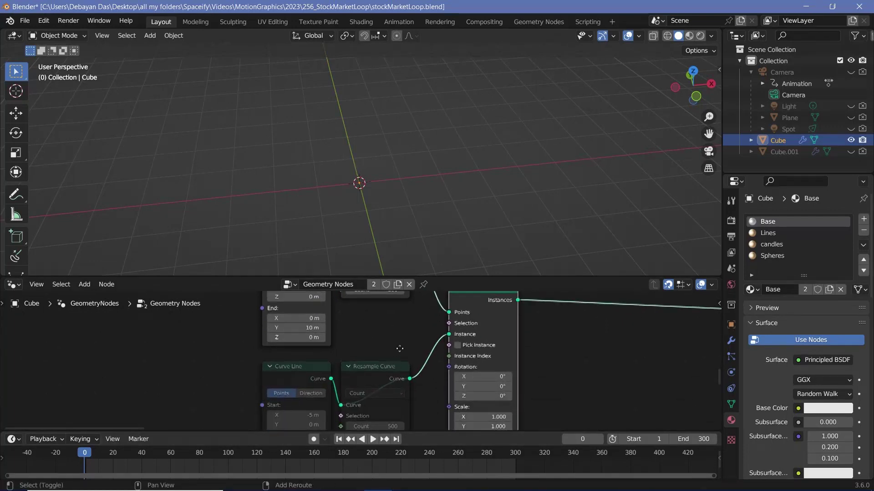
middle_click_drag(400, 351, 417, 307)
left_click(318, 333)
key("m")
scroll(318, 332, "down", 2, "shift")
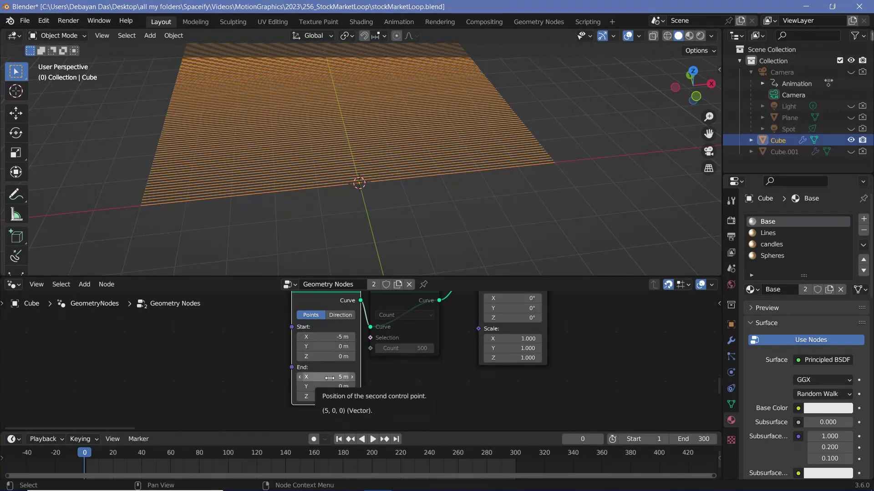
middle_click_drag(329, 378, 313, 400)
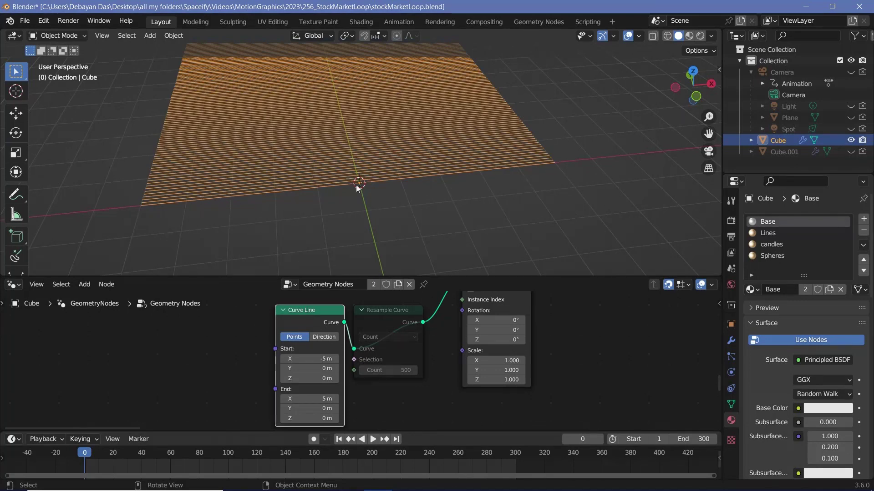
- Unmute the Resample Curve node with a count of 500 that feeds the Instance input of Instance on Points
left_click(394, 324)
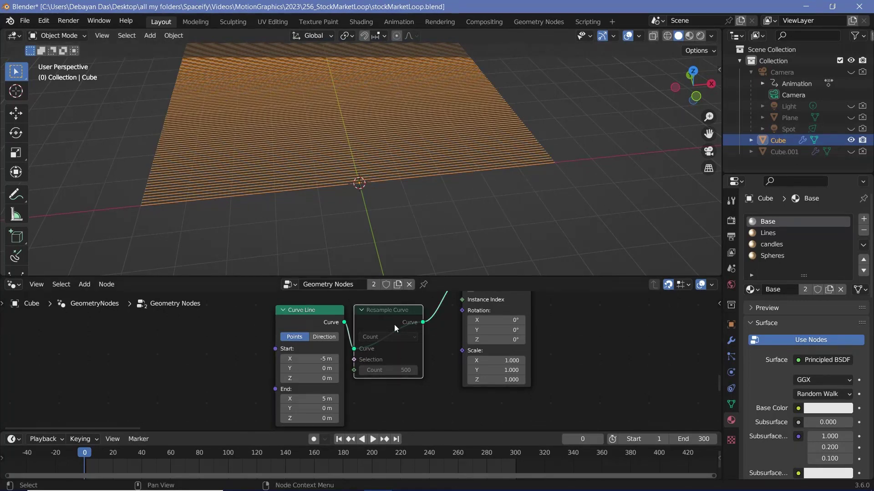
key("m")
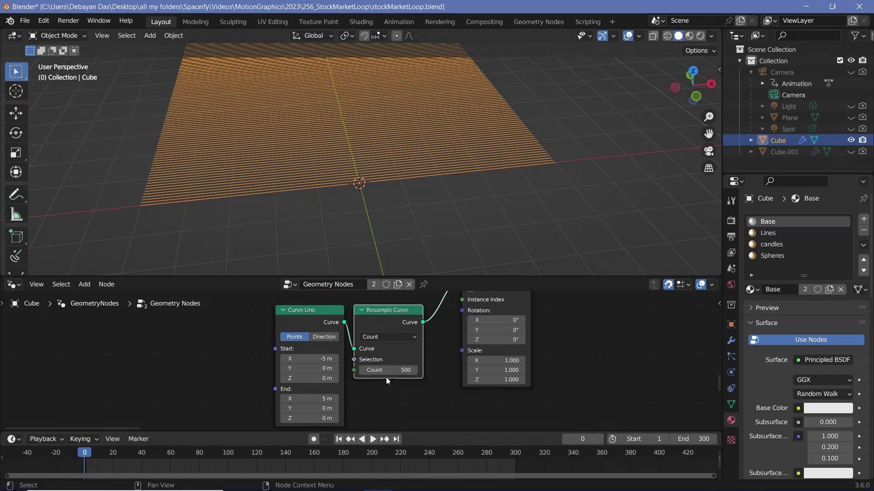
scroll(466, 350, "up", 1)
middle_click_drag(476, 308, 524, 365)
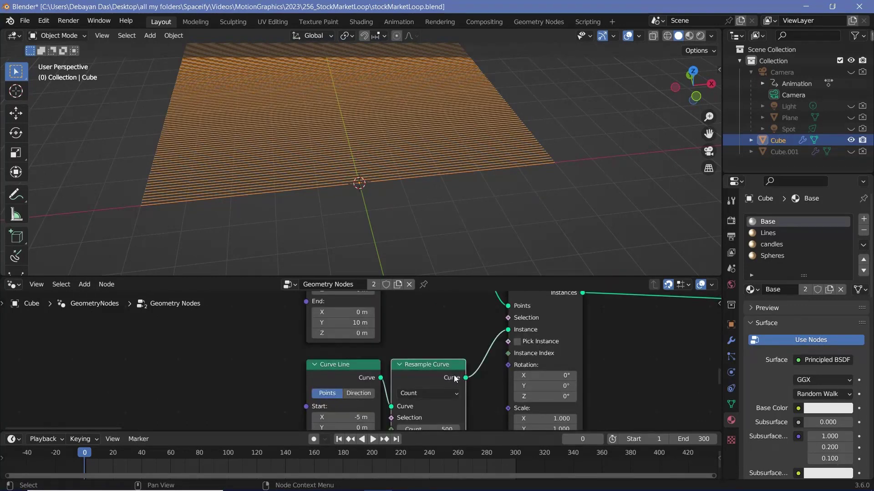
scroll(456, 379, "down", 2)
middle_click_drag(465, 378, 421, 403)
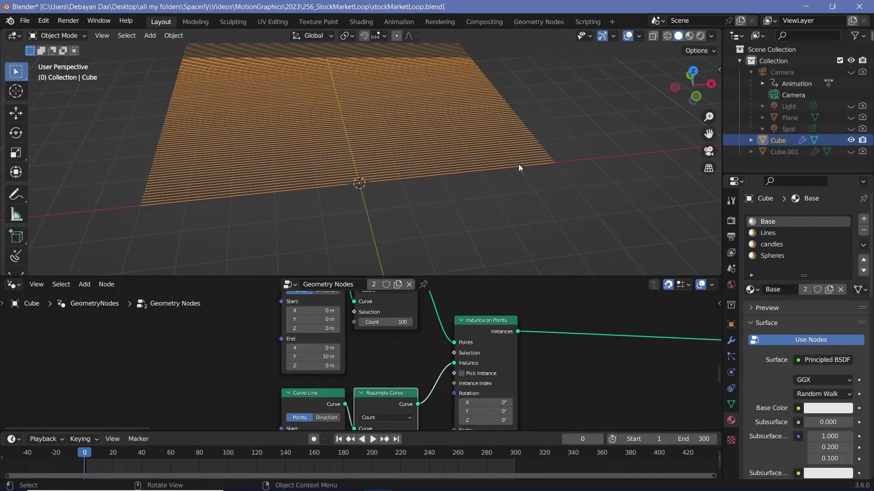
- Unmute the Realize Instances node that follows Instance on Points and view the line grid at a lower angle
left_click(517, 335)
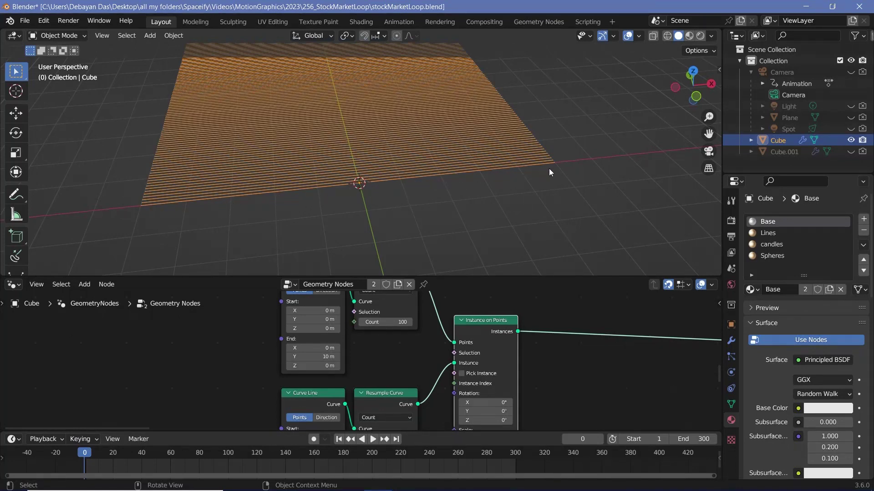
middle_click_drag(599, 373, 336, 363)
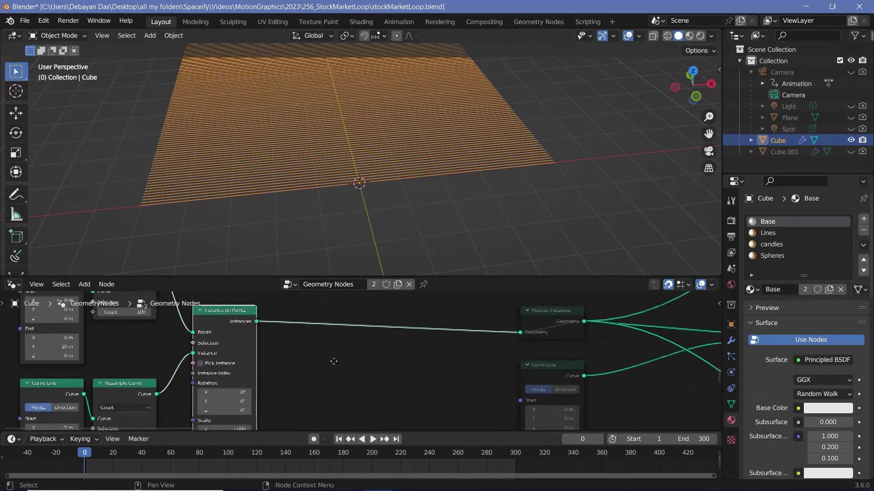
left_click(564, 323)
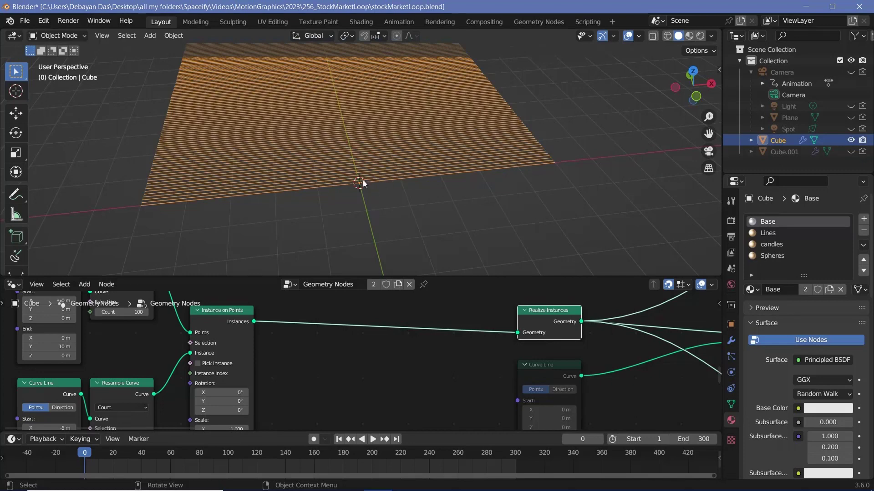
middle_click_drag(363, 181, 397, 158)
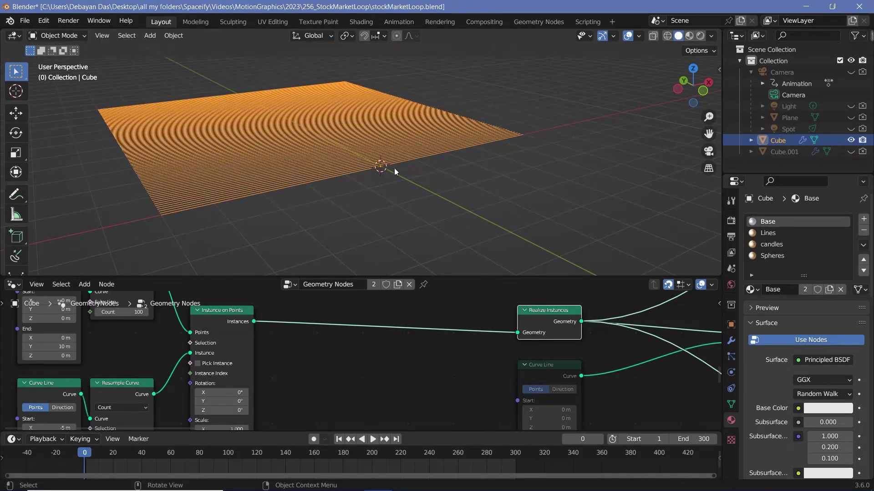
- Unmute the upper Set Position node that follows Curve to Mesh
middle_click_drag(670, 343, 366, 343)
middle_click_drag(473, 349, 372, 339)
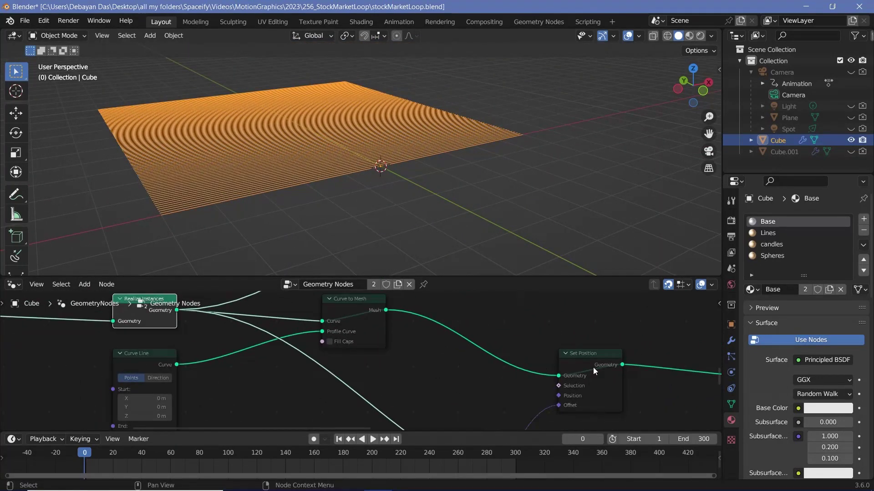
left_click(583, 353)
left_click(586, 357)
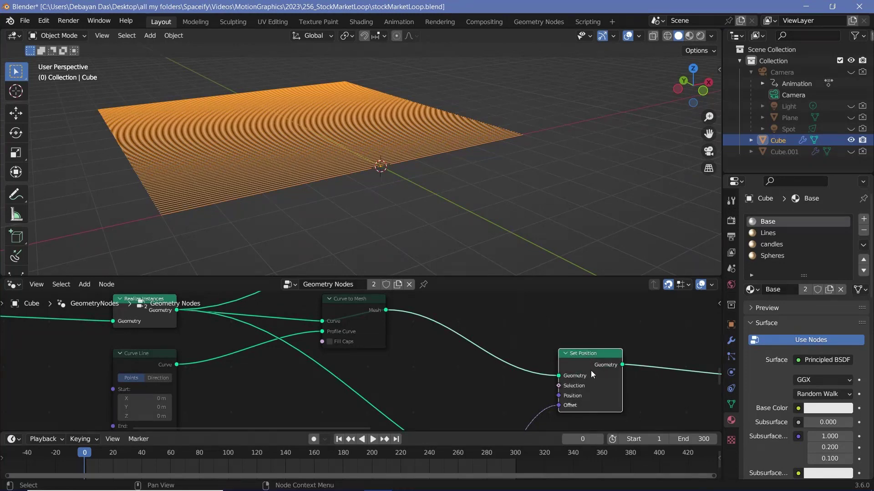
- Unmute the 4D Noise Texture node driving the Set Position offset and inspect the displaced lines from the side
middle_click_drag(424, 397, 520, 403, "shift")
left_click(326, 331)
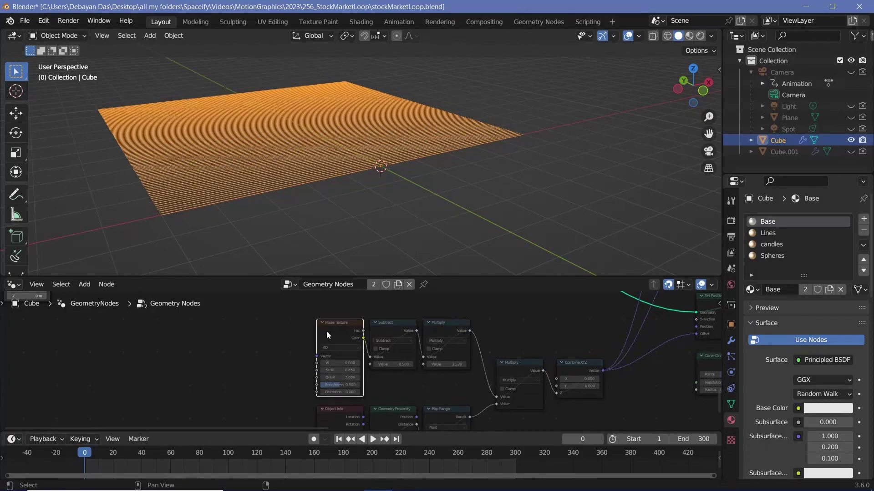
key("m")
middle_click_drag(531, 315, 376, 398)
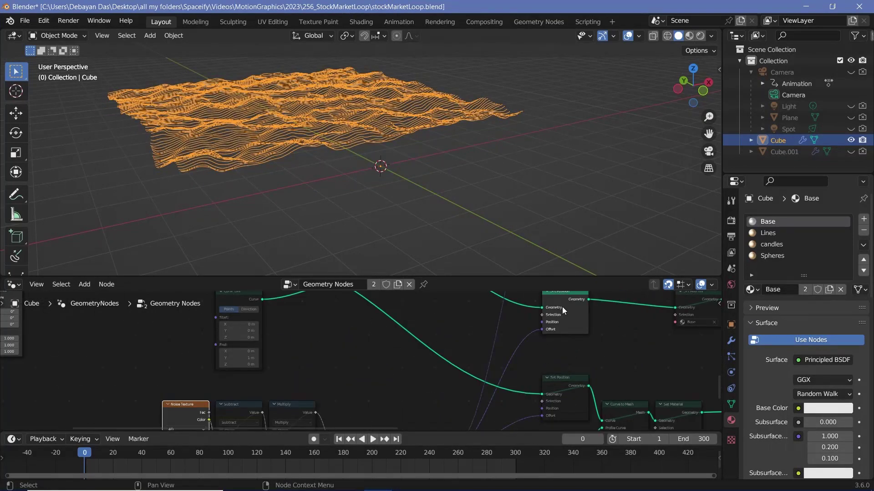
middle_click_drag(246, 157, 408, 171)
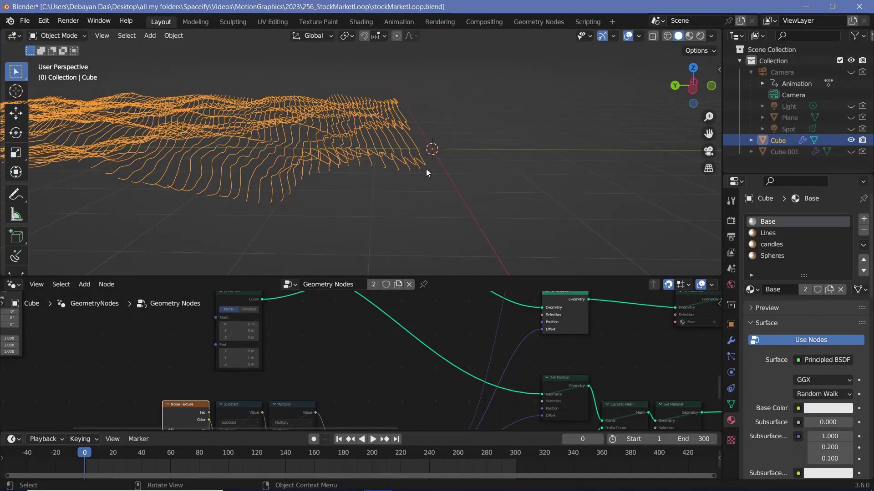
middle_click_drag(414, 176, 433, 206)
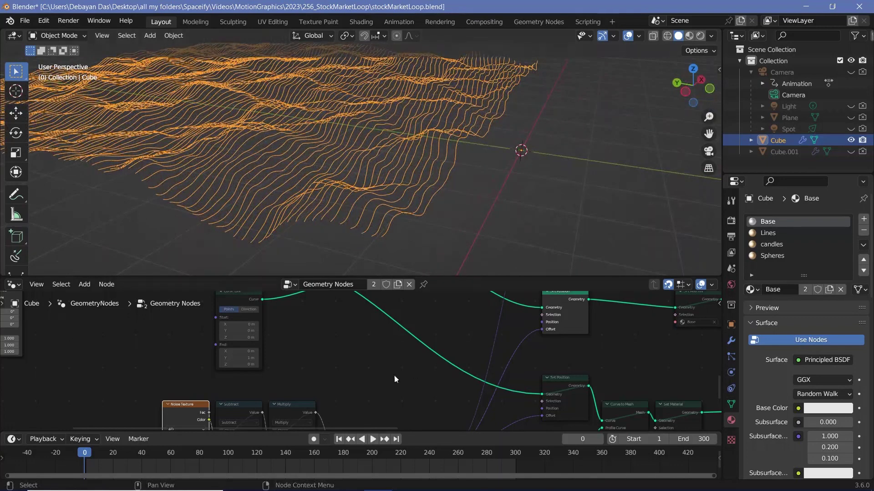
- Unmute the Combine XYZ node so the noise offsets the lines only along Z, and check the displacement
scroll(330, 318, "up", 4)
middle_click_drag(279, 408, 367, 334)
left_click(367, 334)
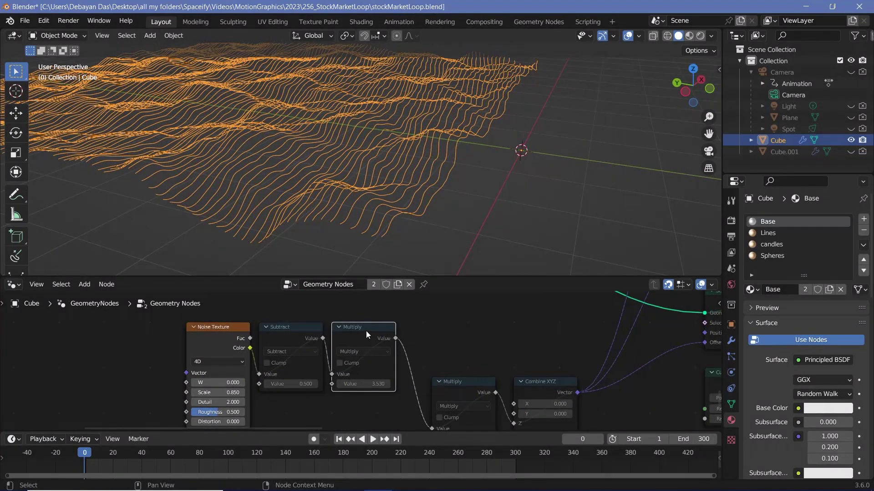
middle_click_drag(534, 390, 486, 367)
left_click(486, 367)
key("m")
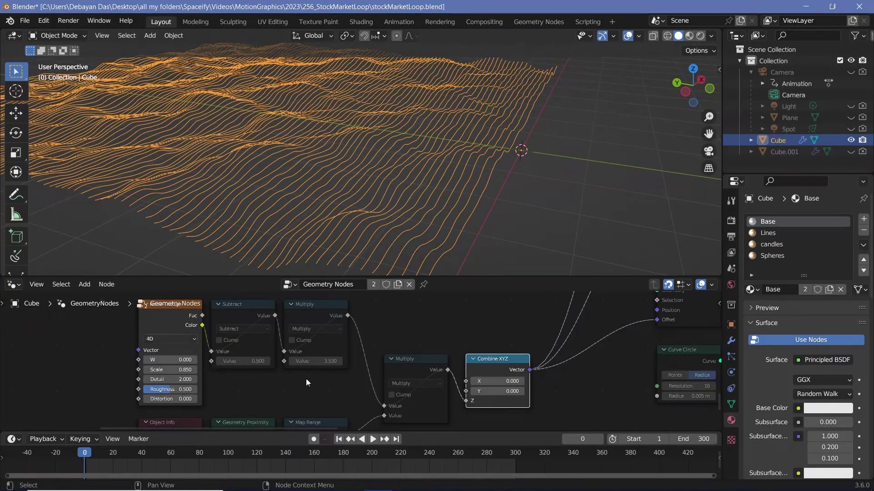
middle_click_drag(499, 209, 423, 201)
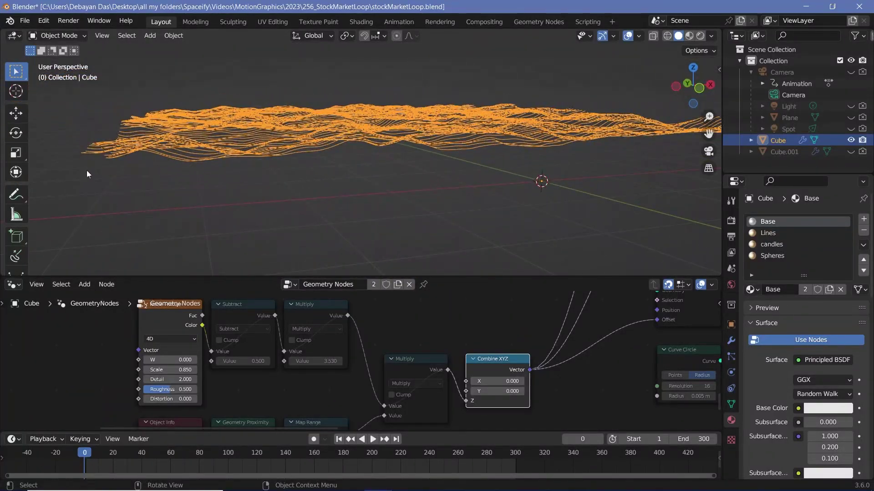
middle_click_drag(322, 168, 476, 162)
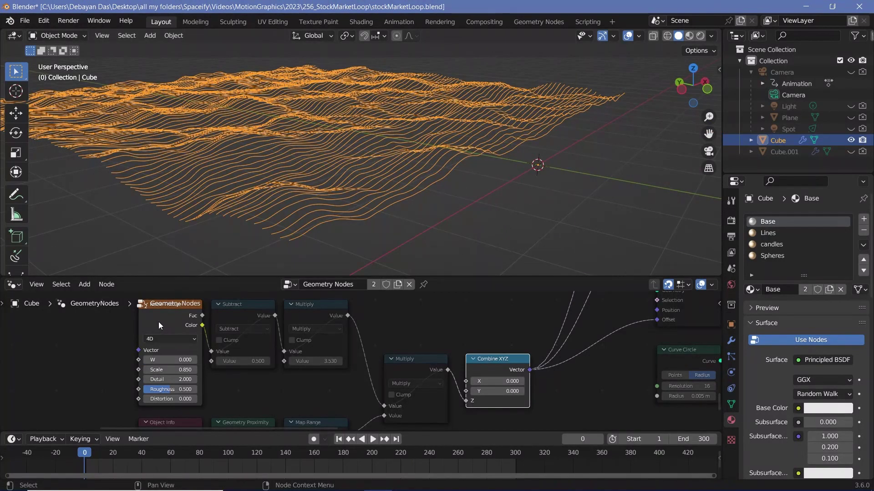
middle_click_drag(576, 203, 550, 174)
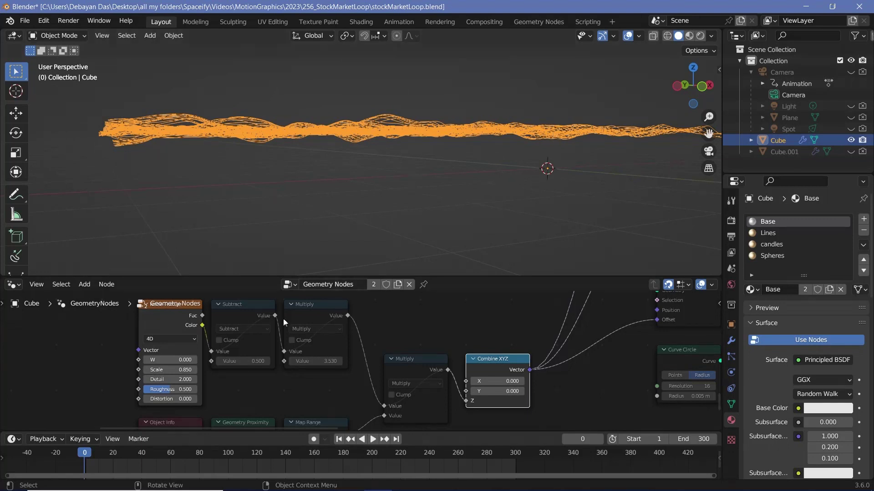
- Unmute the Subtract node after the Noise Texture to center the displacement on the ground plane
middle_click_drag(244, 326, 266, 345)
left_click(262, 329)
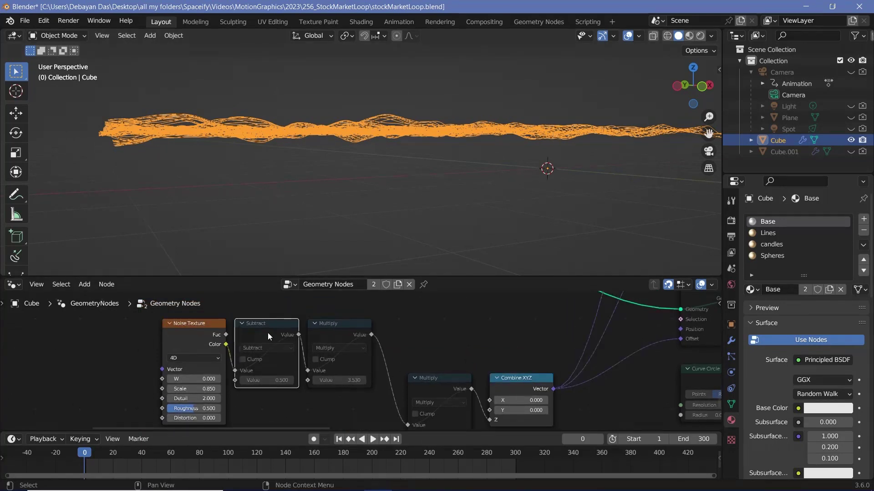
key("m")
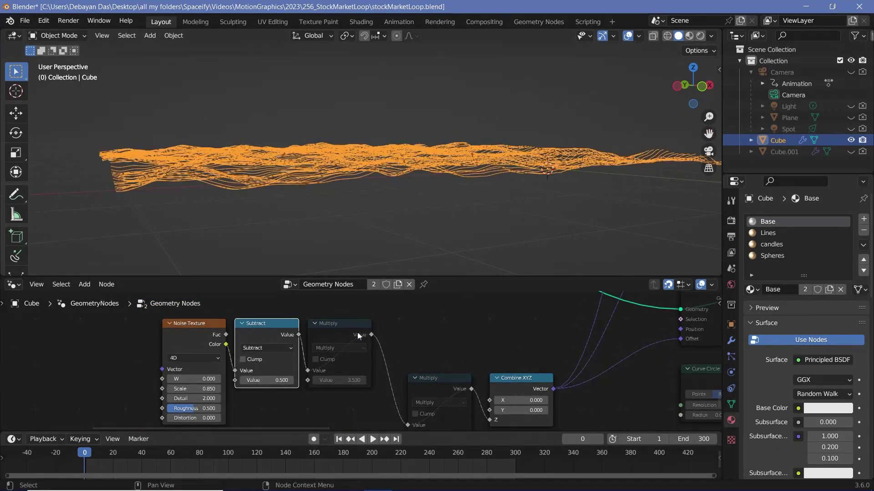
middle_click_drag(523, 154, 362, 233)
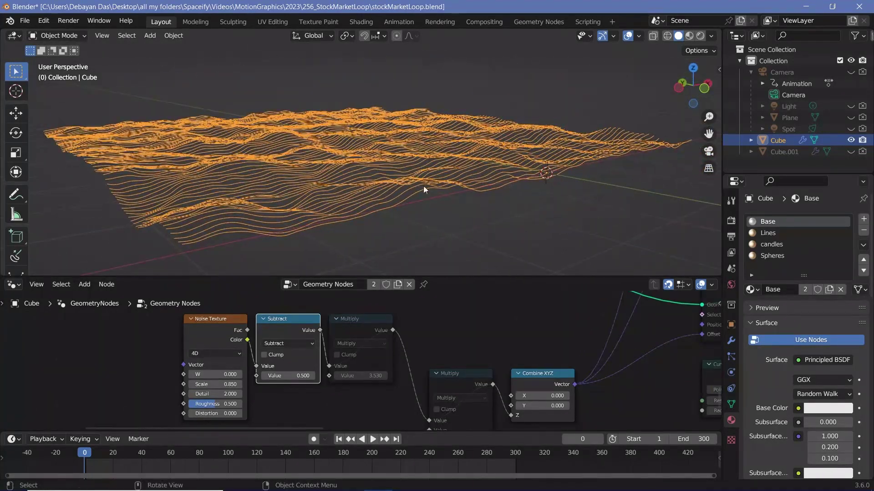
- Unmute the Multiply node directly after Subtract to strengthen the wave height
left_click(377, 329)
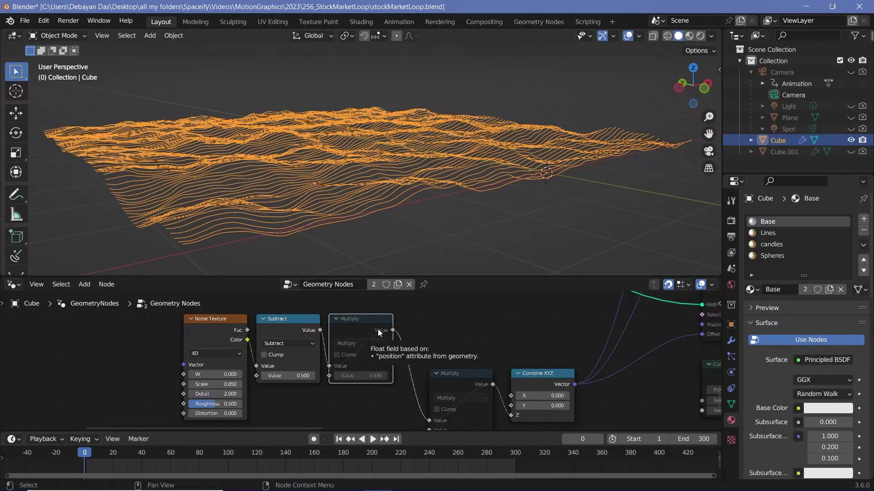
key("m")
middle_click_drag(484, 209, 416, 215)
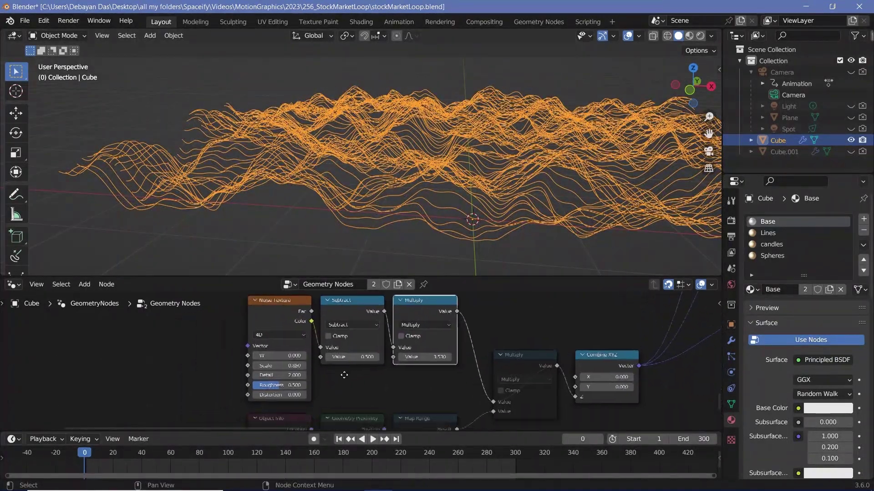
- Try a Noise Texture scale of 5 and restore the scale to 0.85
scroll(237, 371, "up", 3)
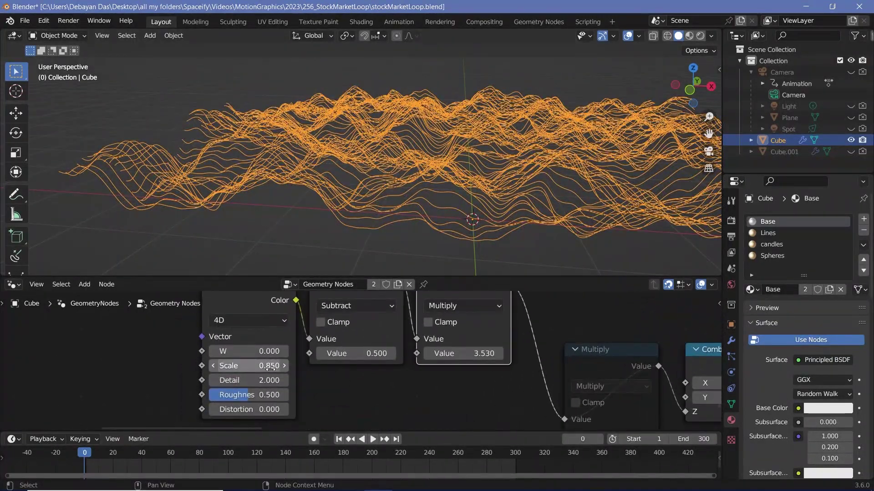
middle_click_drag(505, 196, 551, 195)
left_click(230, 367)
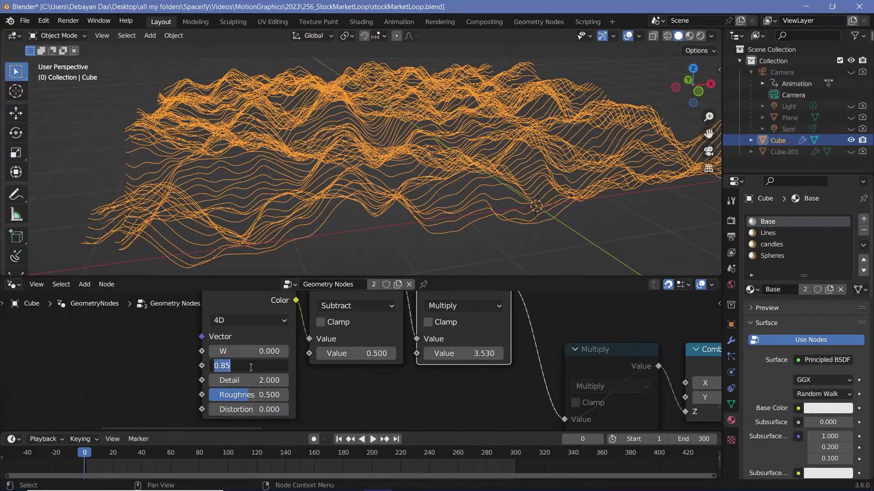
type("5")
key("Return")
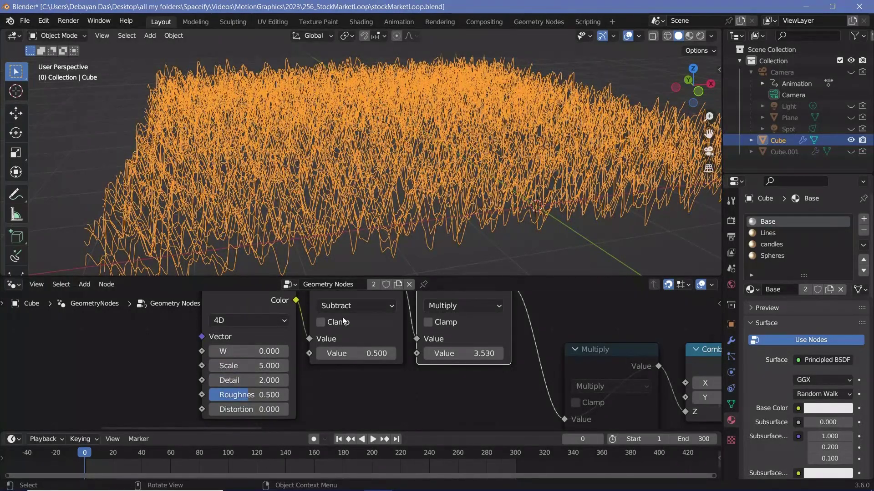
left_click(253, 367)
type("0.85")
key("Return")
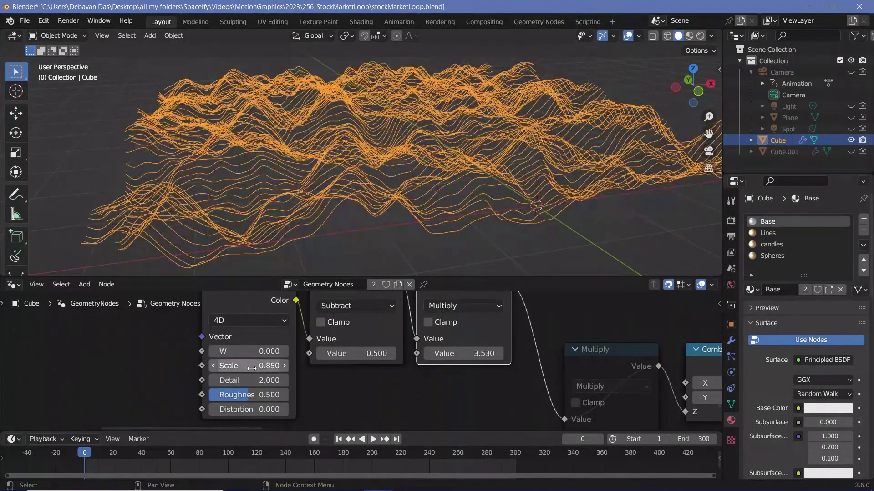
- Unmute the second Multiply node, directly before Combine XYZ, to bring the proximity branch into the line displacement
middle_click_drag(394, 204, 470, 167)
middle_click_drag(399, 178, 343, 183)
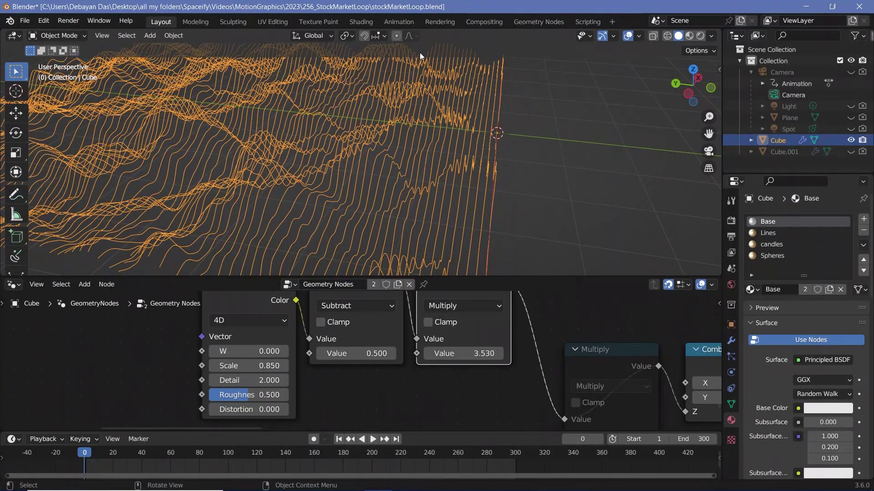
scroll(422, 57, "down", 1)
scroll(446, 357, "down", 2)
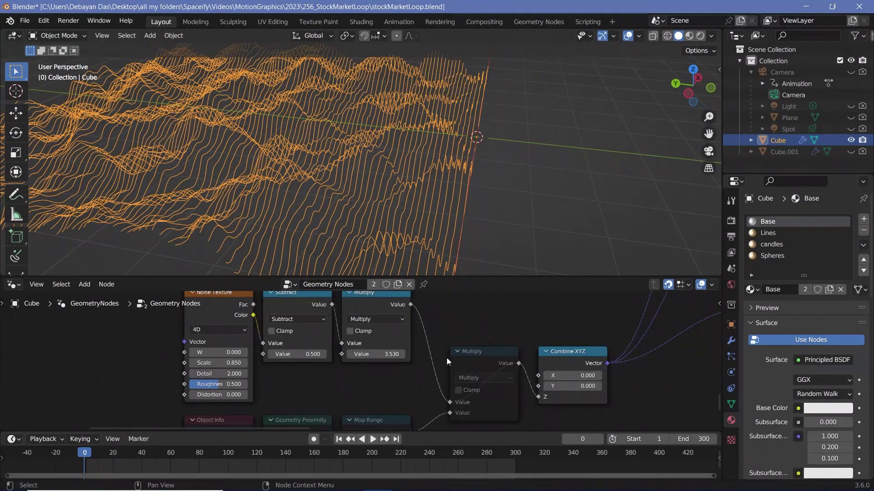
middle_click_drag(285, 421, 310, 353)
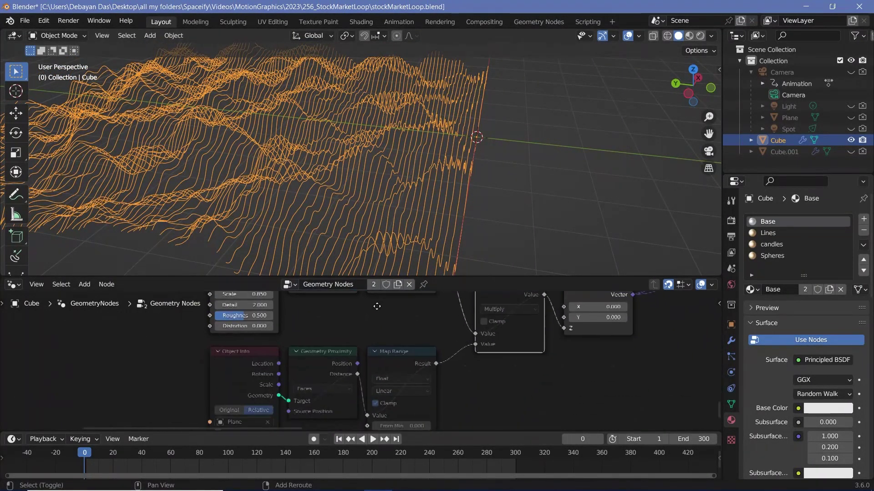
left_click(310, 352)
middle_click_drag(468, 311, 414, 353, "shift")
left_click(444, 341)
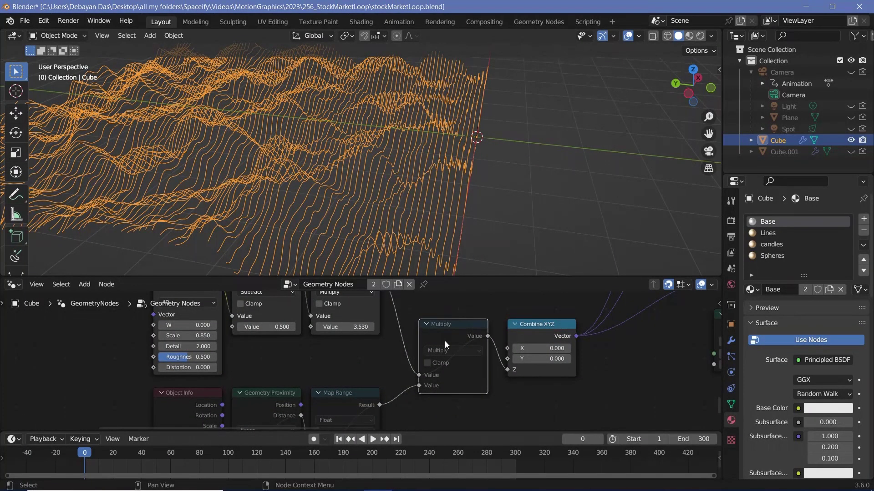
key("m")
- Unmute the Geometry Proximity node and the Object Info node that feeds it the Plane's geometry
middle_click_drag(403, 400, 458, 342, "shift")
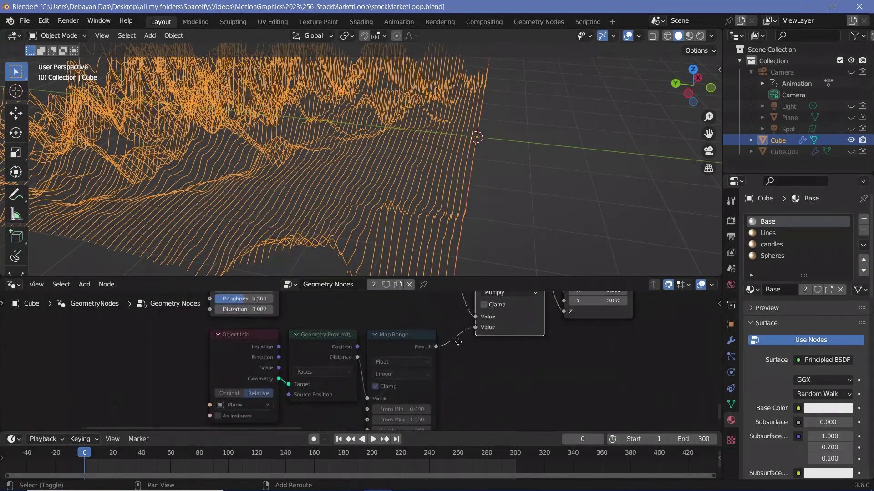
left_click(321, 341)
middle_click_drag(253, 365, 278, 359)
left_click(279, 359)
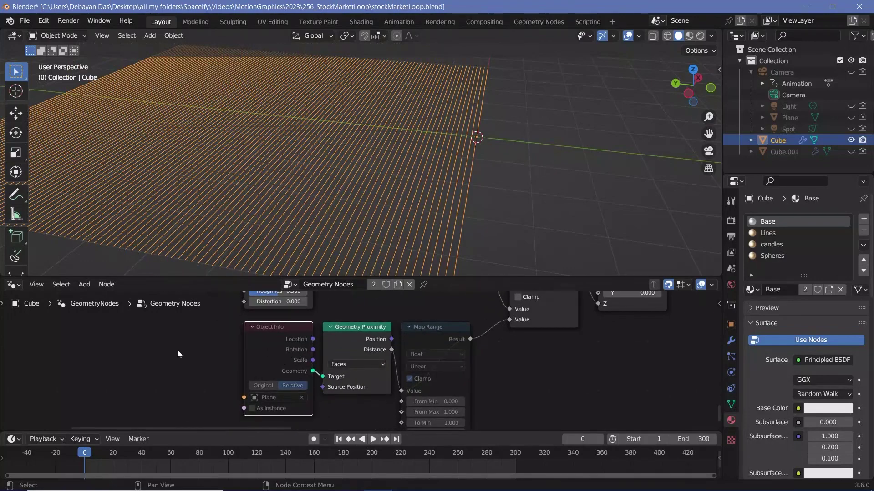
key("m")
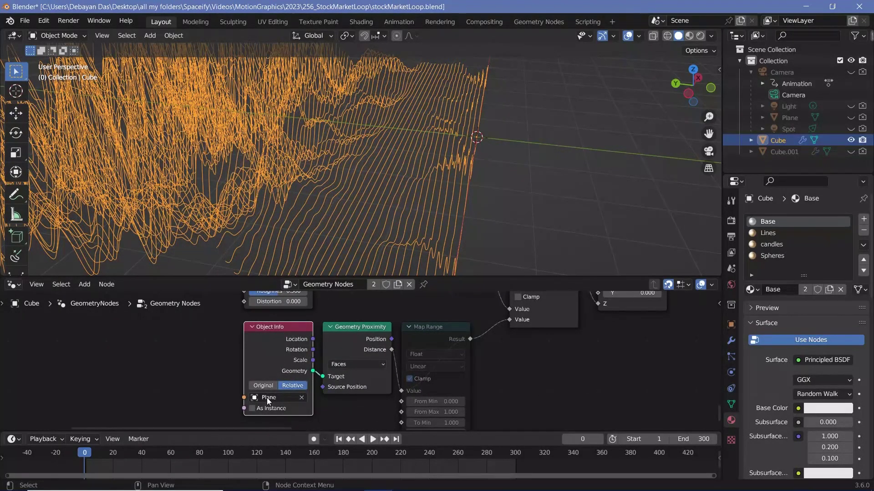
- Show the Plane in the viewport, examine its placement across the lines, reselect the line grid and hide the Plane again
left_click(850, 118)
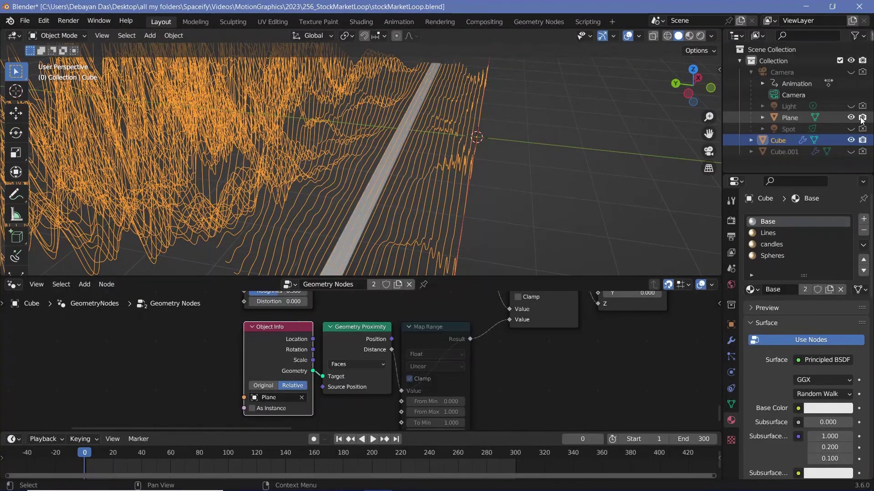
middle_click_drag(470, 192, 527, 182)
left_click(228, 269)
middle_click_drag(415, 134, 405, 194)
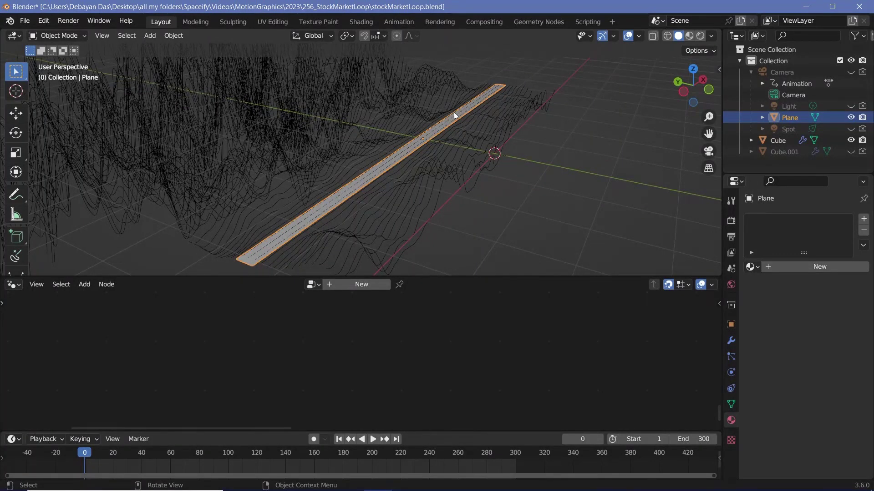
middle_click_drag(385, 183, 469, 142)
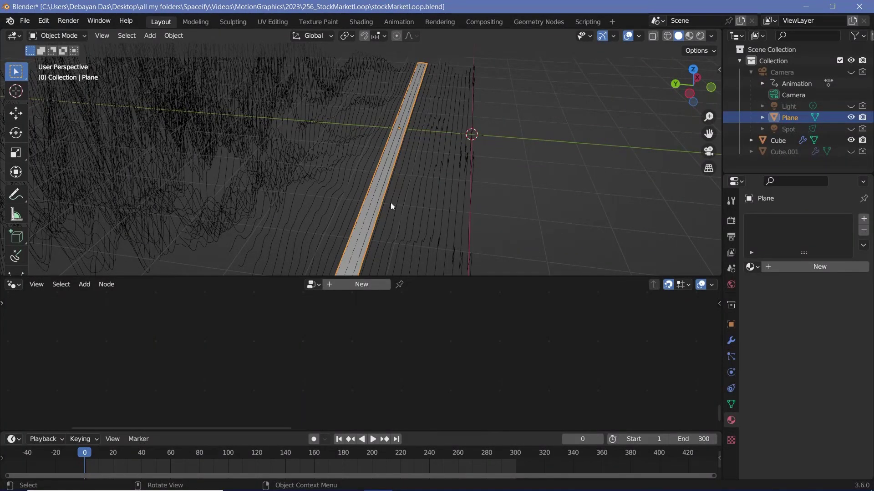
left_click(448, 182)
middle_click_drag(267, 410, 254, 390)
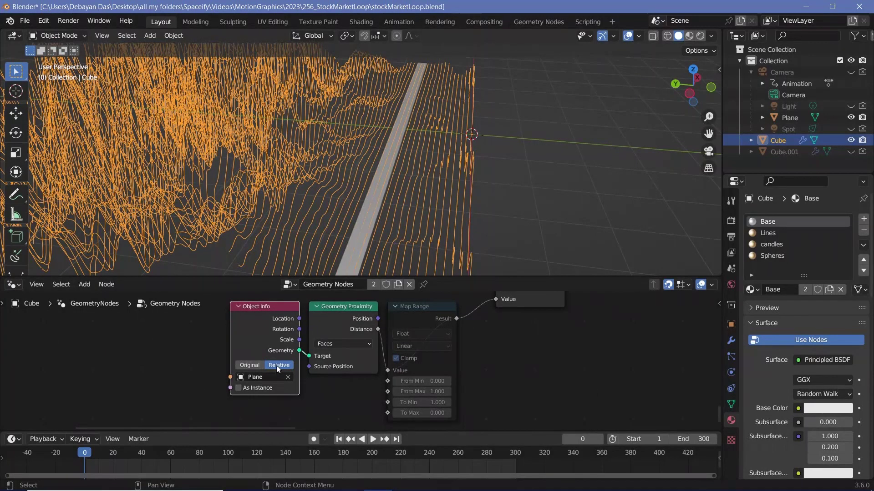
left_click(850, 118)
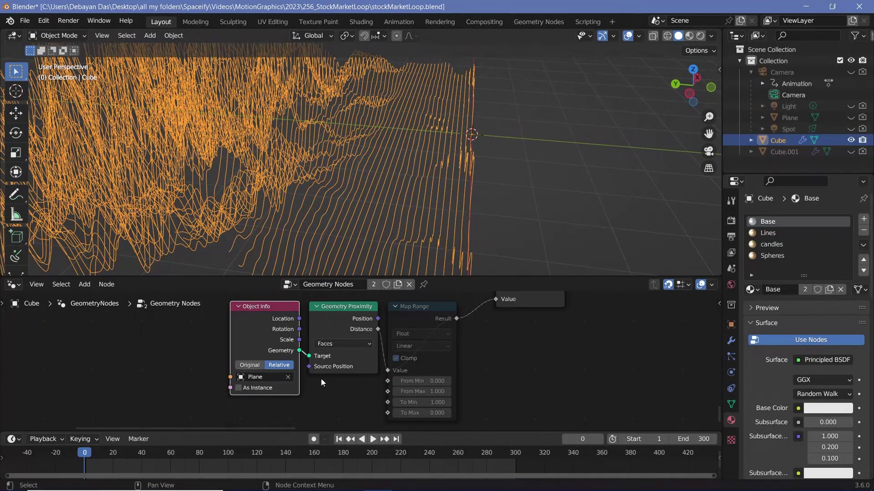
- Unmute the Map Range node after Geometry Proximity to restrict the waves to the area near the Plane, and inspect the falloff
middle_click_drag(376, 329, 330, 338)
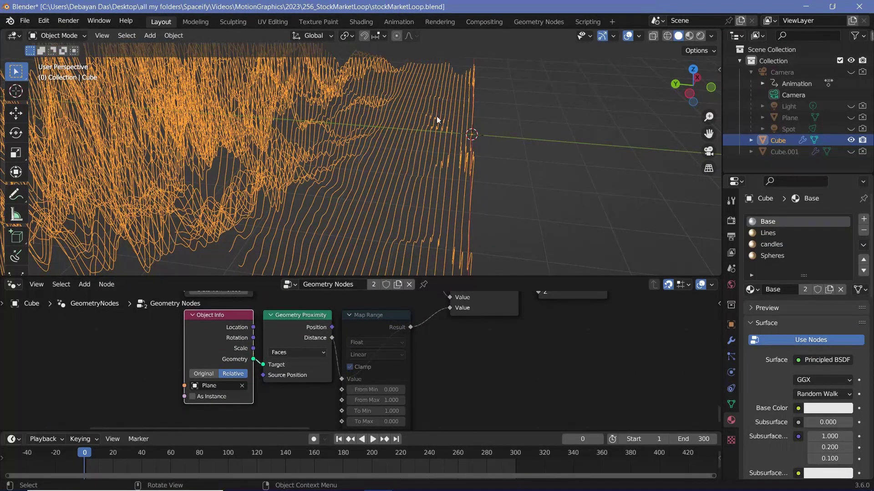
middle_click_drag(441, 349, 433, 355)
middle_click_drag(428, 145, 400, 164)
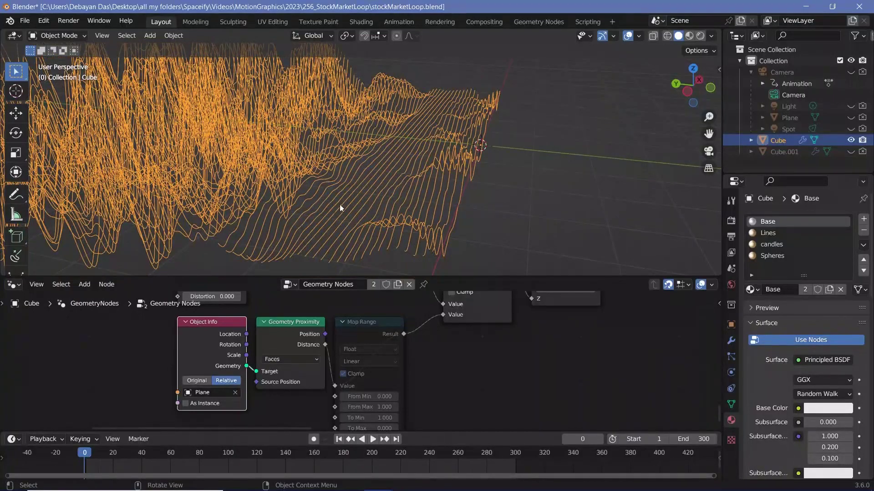
middle_click_drag(312, 235, 343, 230)
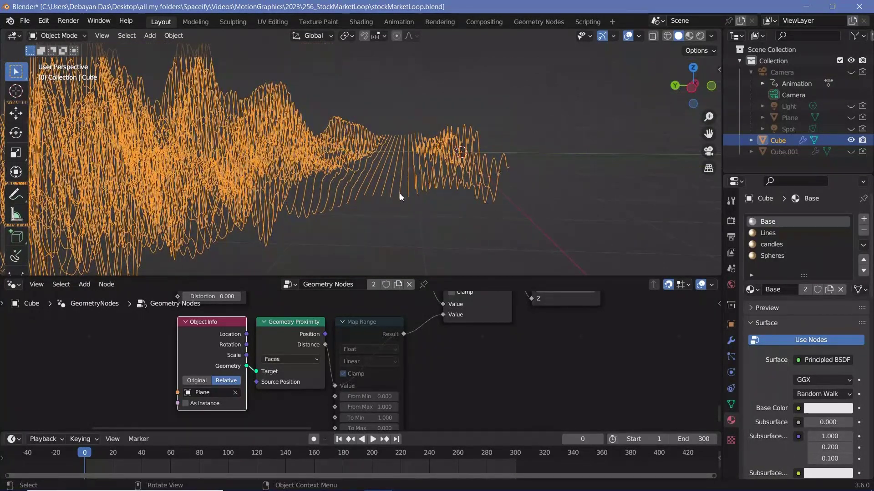
middle_click_drag(387, 176, 525, 170, "shift")
scroll(367, 173, "down", 3)
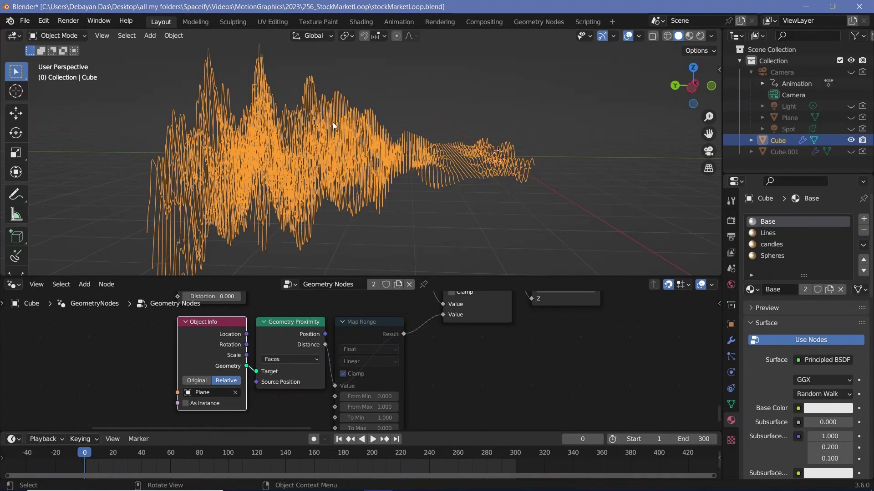
left_click(364, 324)
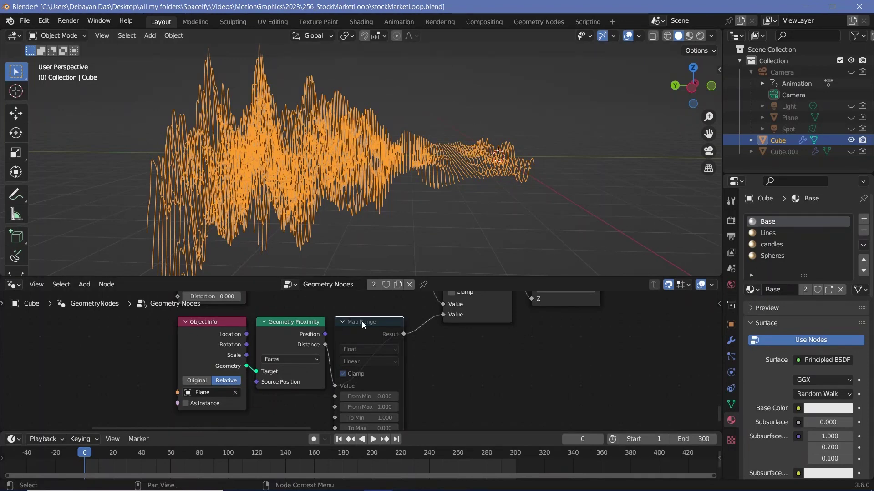
key("m")
middle_click_drag(465, 364, 441, 319)
scroll(355, 355, "up", 4)
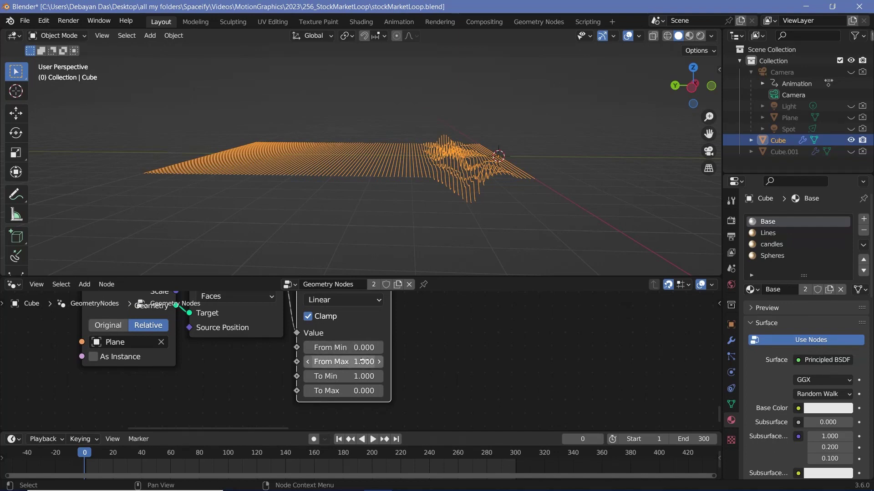
middle_click_drag(428, 198, 403, 168)
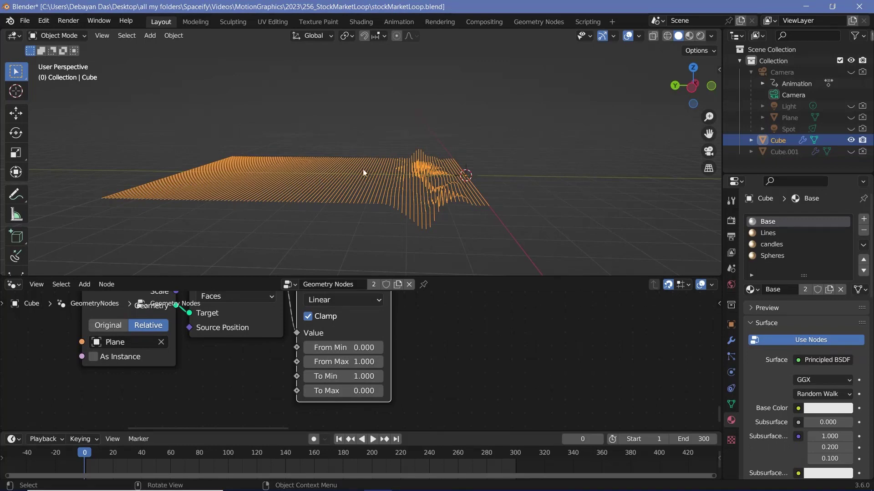
middle_click_drag(368, 181, 408, 164)
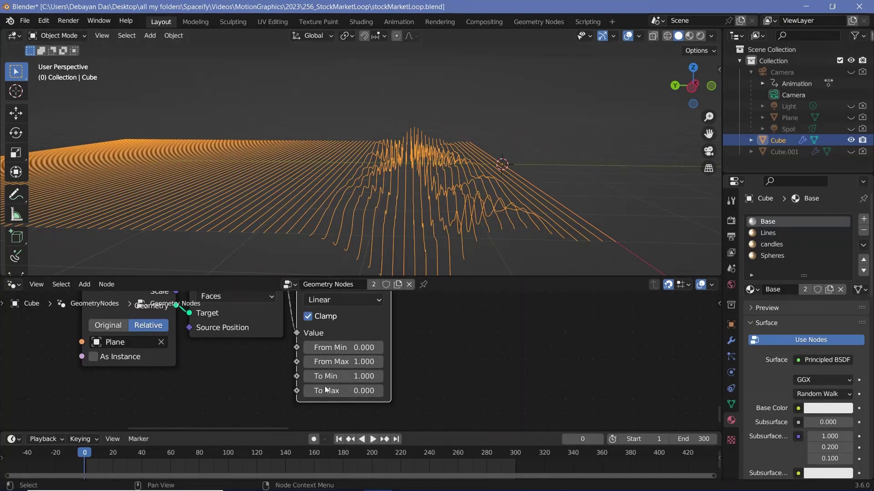
- Try to move the Plane along the Y axis to shift the wavy zone of the line grid
middle_click_drag(402, 321, 390, 358, "shift")
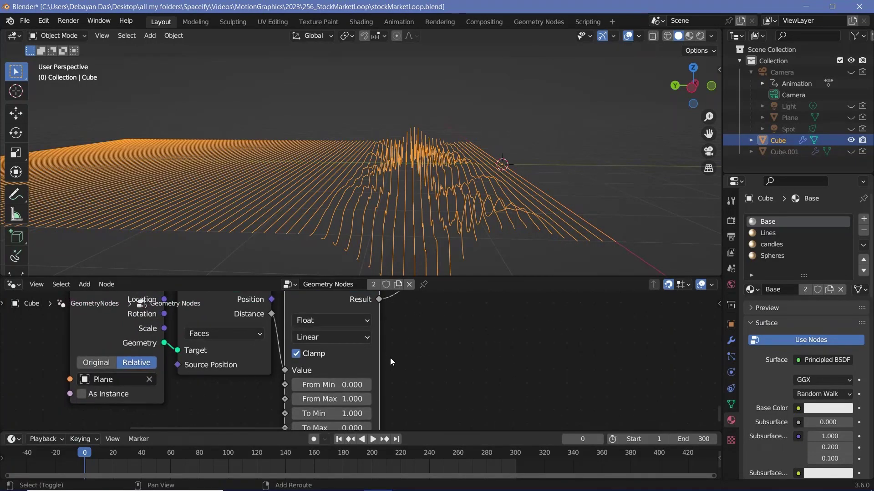
scroll(407, 167, "down", 2)
left_click(787, 117)
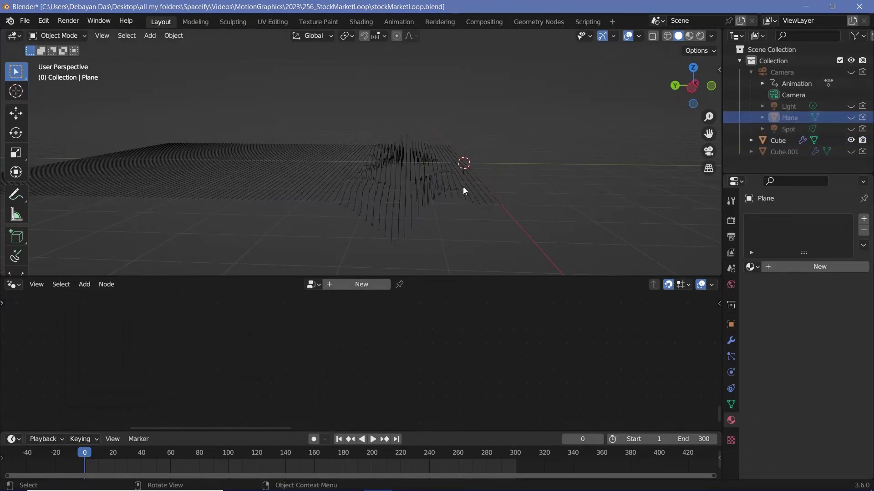
key("alt+h")
key("g")
key("y")
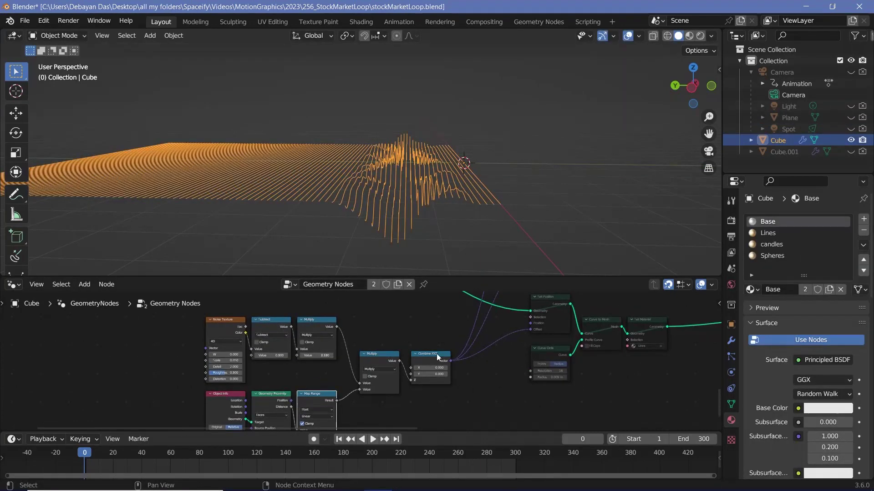
- Examine the displaced lines with viewport overlays off and on, and from the side and from above
scroll(439, 350, "down", 1)
middle_click_drag(445, 336, 377, 412)
middle_click_drag(459, 336, 486, 378)
middle_click_drag(465, 198, 371, 161)
scroll(362, 220, "up", 1)
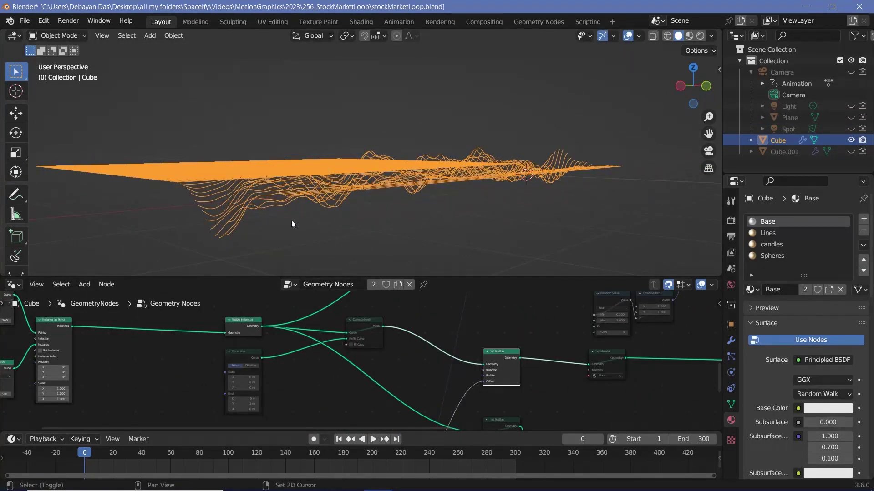
left_click(628, 36)
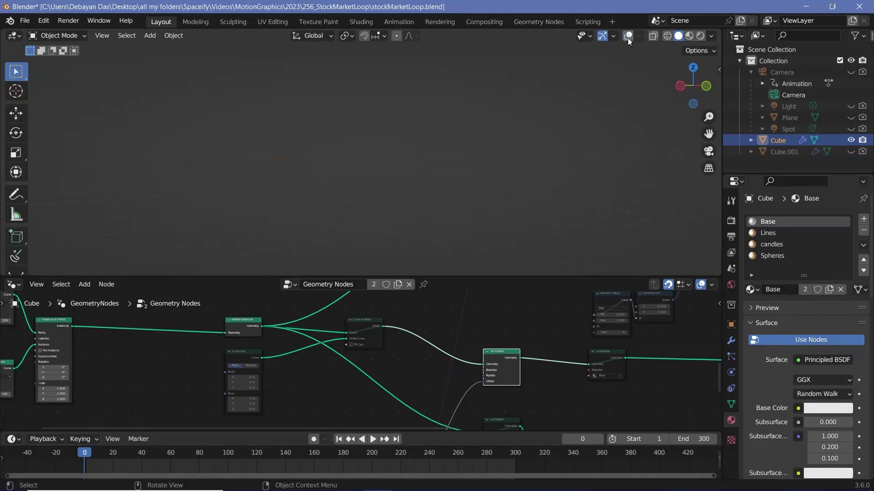
left_click(627, 36)
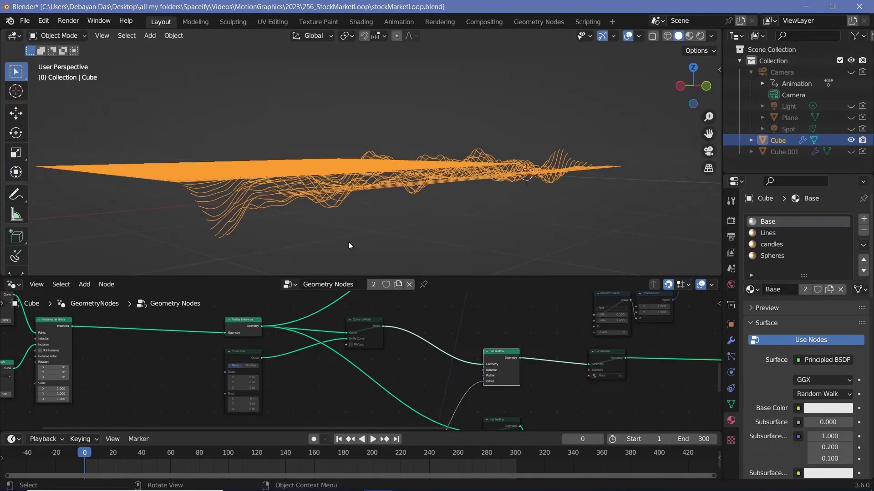
middle_click_drag(351, 244, 500, 138)
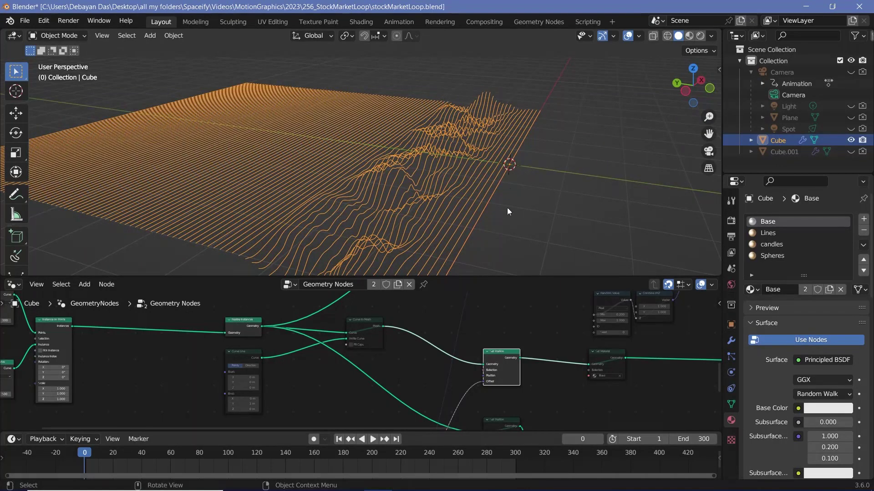
middle_click_drag(507, 209, 414, 145)
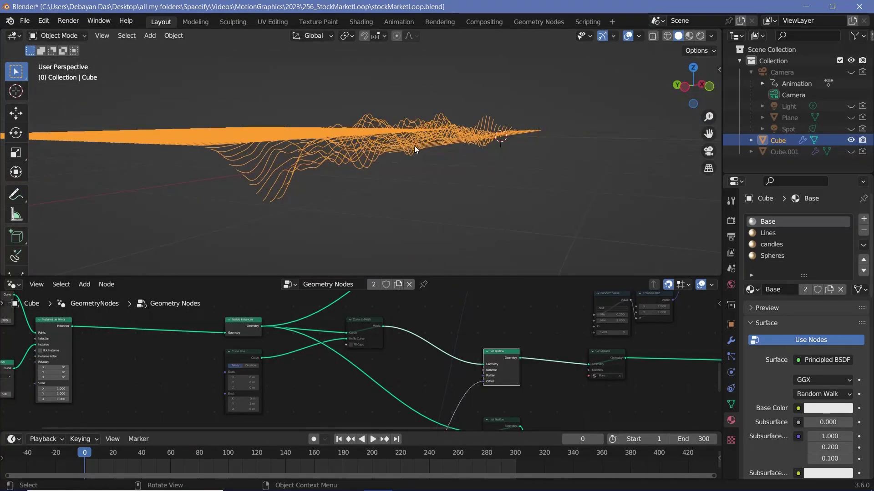
middle_click_drag(441, 210, 351, 191)
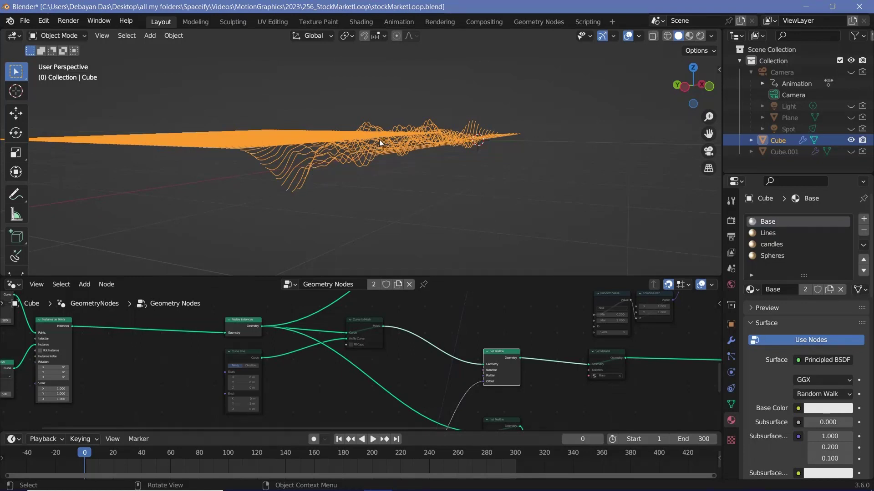
- Mute the Set Position node that follows Curve to Mesh in the base branch to flatten the lines
mouse_move(401, 321)
middle_mouse_down()
mouse_move(420, 329)
mouse_move(396, 335)
middle_mouse_up()
scroll(364, 182, "up", 2)
scroll(397, 334, "up", 1)
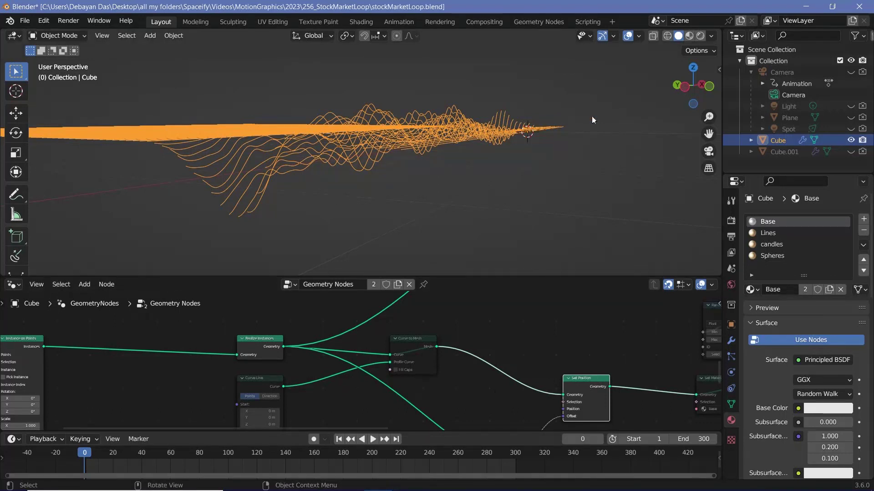
key("m")
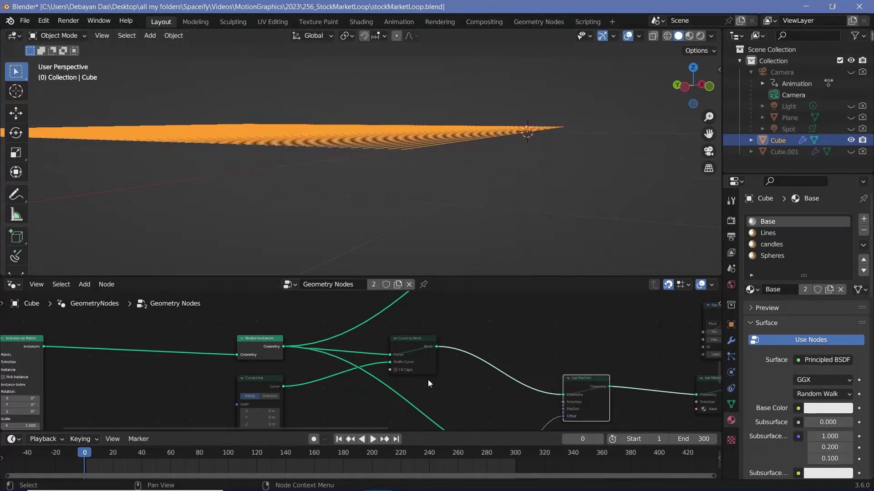
- Unmute the Curve to Mesh node and its Curve Line profile node to turn the lines into a mesh surface
left_click(423, 364)
middle_click_drag(421, 364, 438, 371)
key("m")
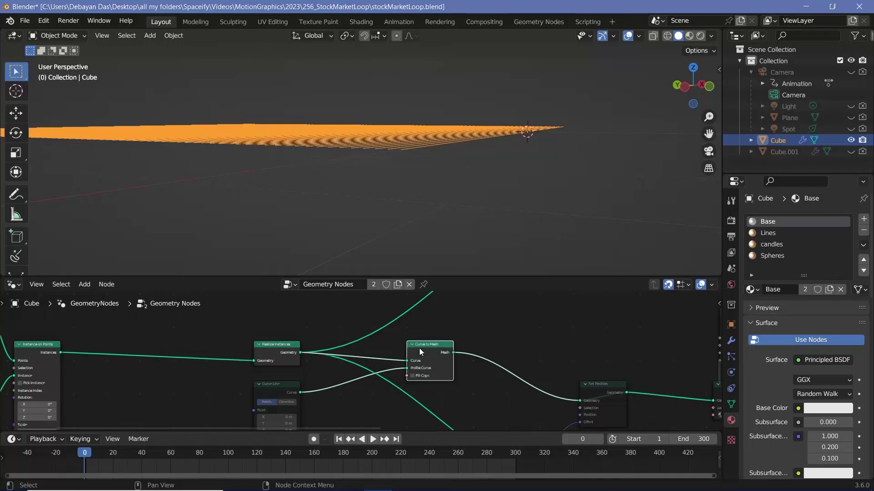
middle_click_drag(339, 395, 388, 366)
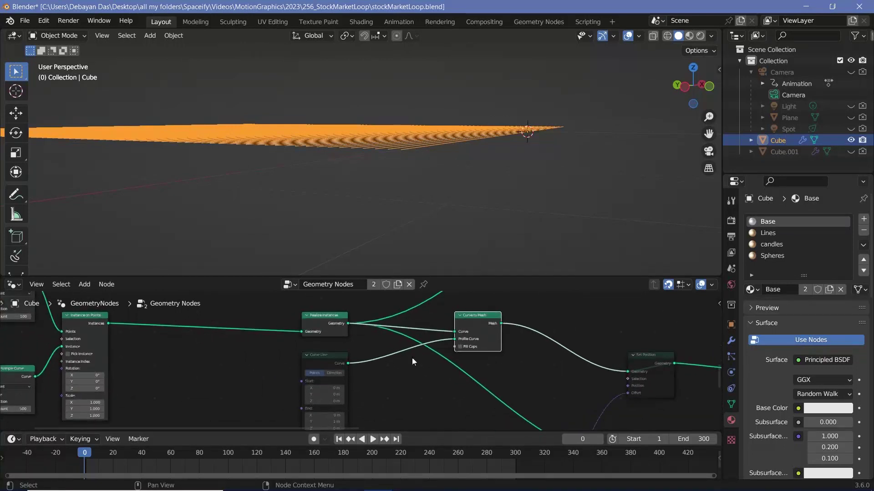
left_click(324, 356)
key("m")
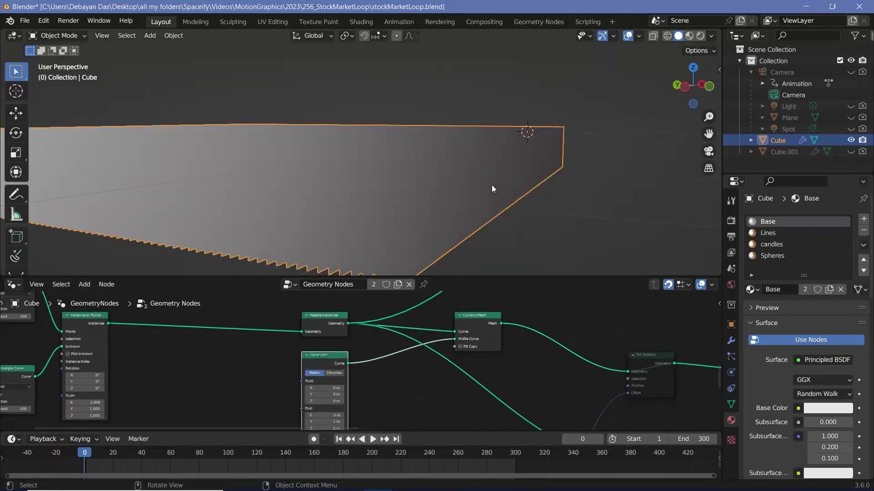
scroll(399, 364, "up", 3)
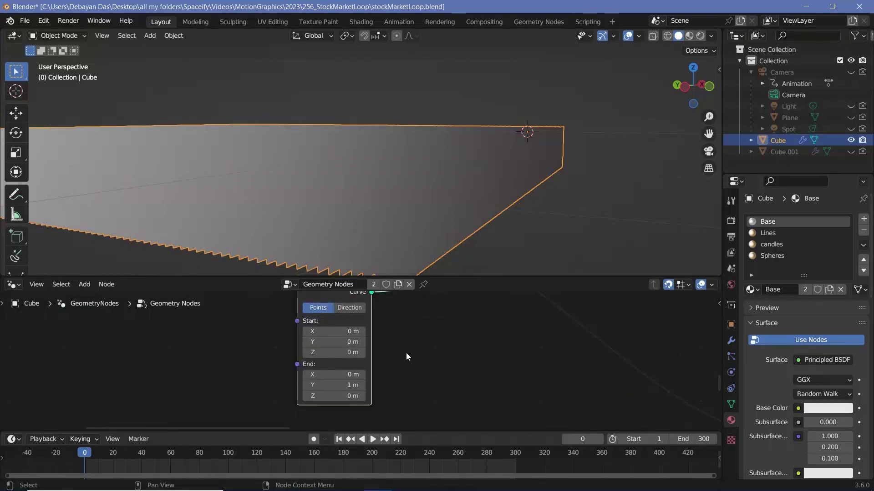
- Try pointing the Curve Line profile upward by setting its end point's Y to 0 m and Z to 1 m
middle_click_drag(350, 332, 355, 298)
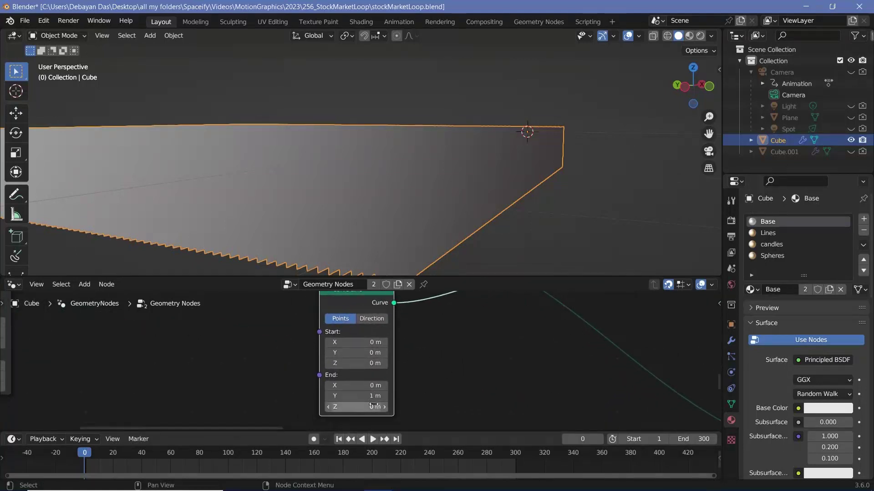
middle_click_drag(471, 250, 519, 148)
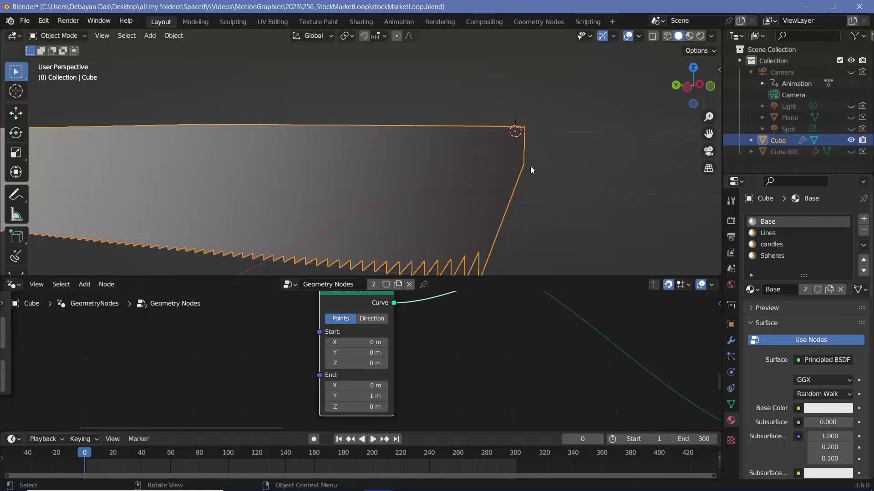
left_click(358, 400)
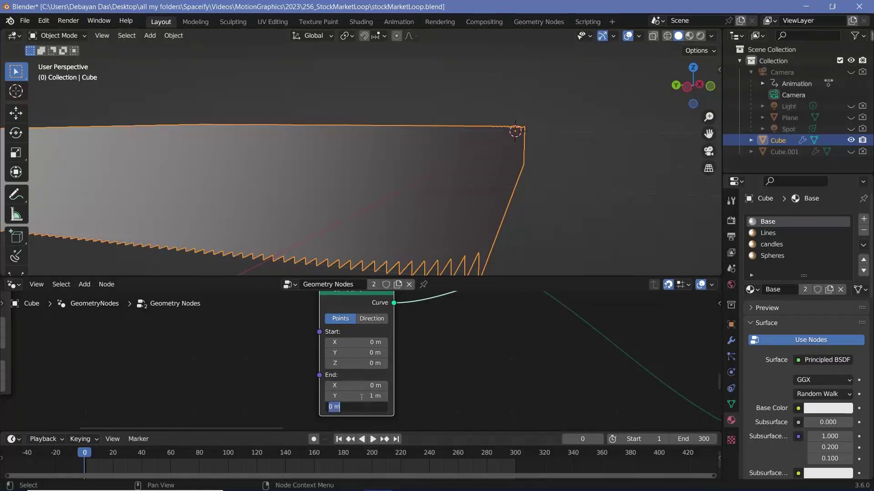
type("0")
key("Return")
left_click(364, 406)
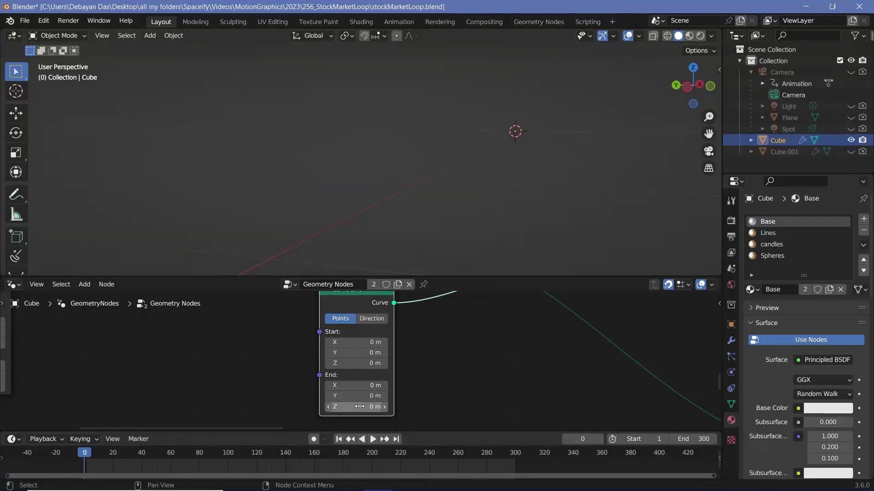
type("1")
key("Return")
- Restore the Curve Line profile's end point to Z 0 m and Y 1 m
left_click(371, 403)
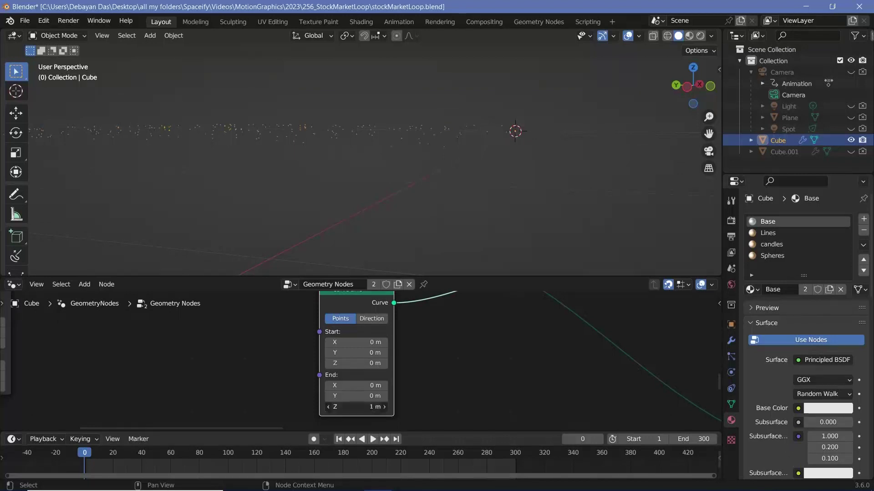
type("0")
key("Return")
left_click(361, 387)
type("1")
key("Return")
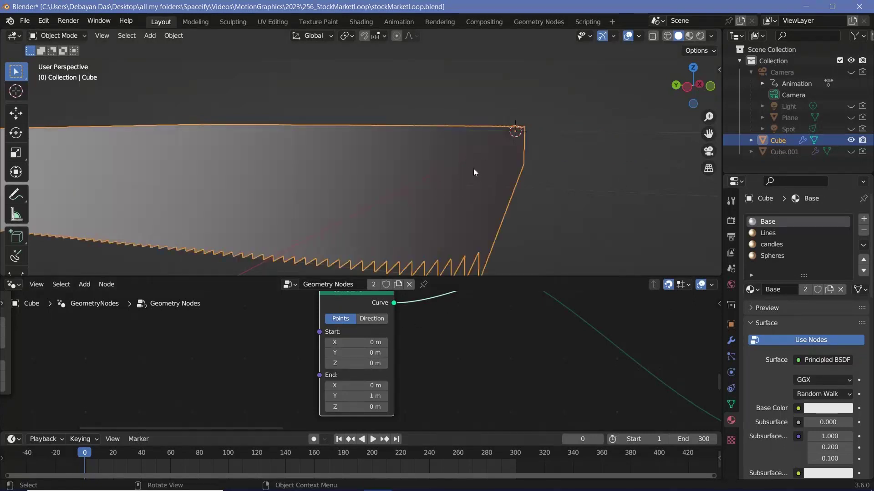
- Unmute the Set Position node after Curve to Mesh in the base branch and inspect the surface from several angles
scroll(505, 376, "down", 3)
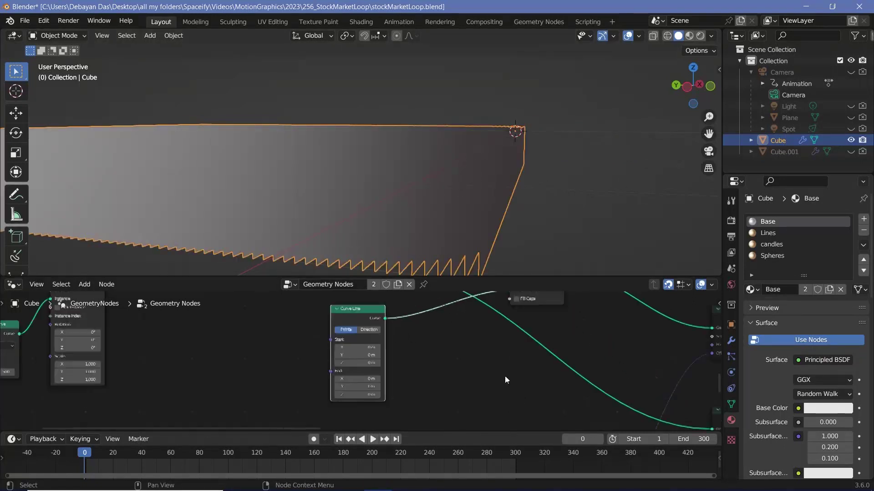
left_click(582, 367)
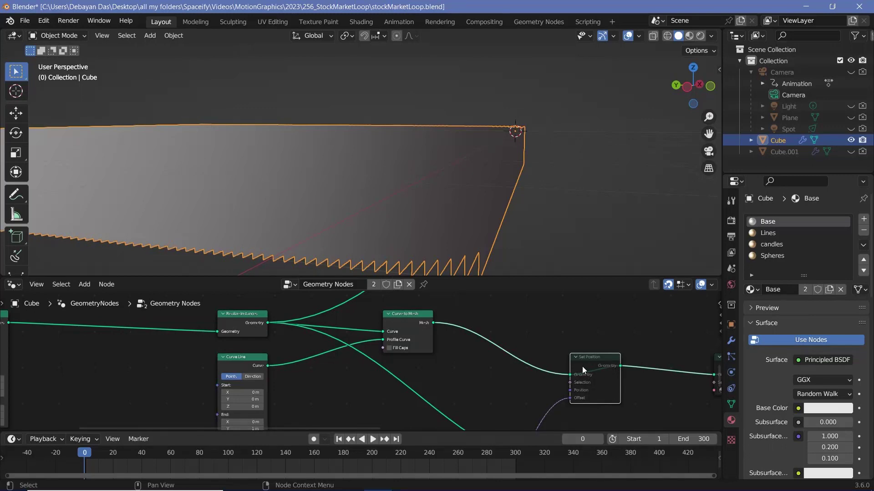
key("m")
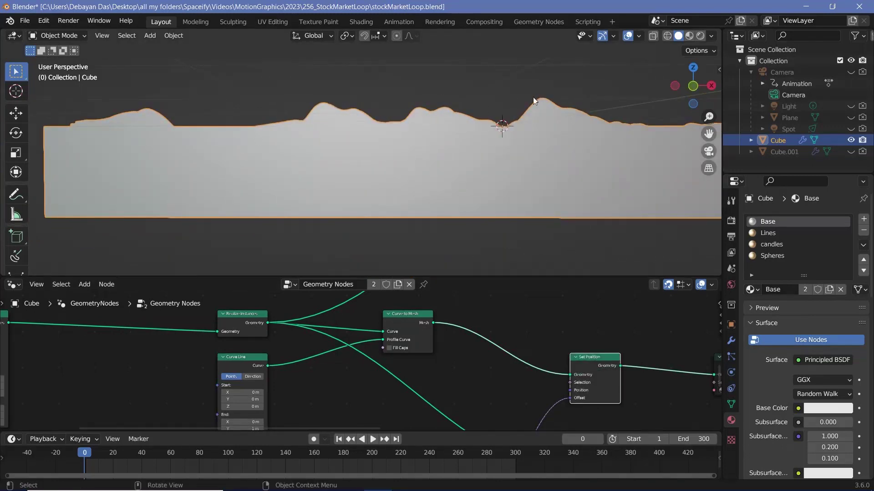
mouse_move(496, 166)
middle_mouse_down()
mouse_move(620, 195)
mouse_move(481, 182)
mouse_move(493, 201)
mouse_move(576, 199)
mouse_move(484, 203)
mouse_move(562, 181)
mouse_move(407, 170)
mouse_move(319, 192)
middle_mouse_up()
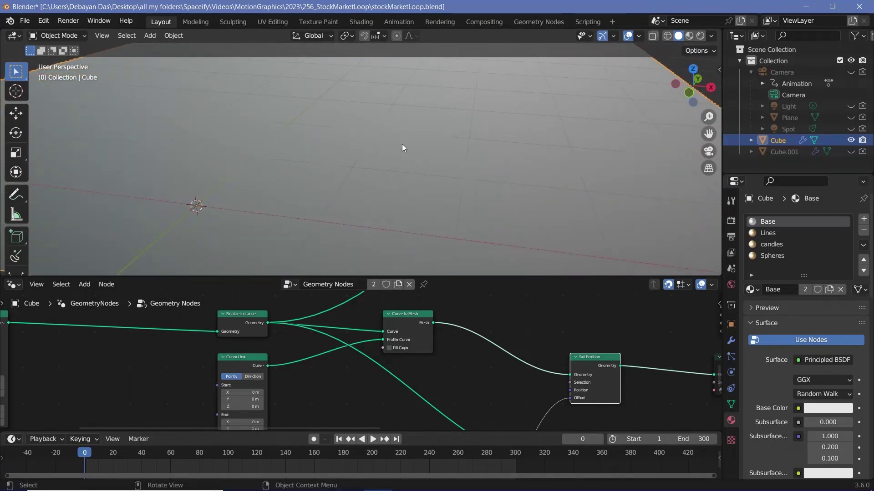
mouse_move(402, 144)
middle_mouse_down()
mouse_move(419, 136)
mouse_move(391, 139)
mouse_move(520, 132)
middle_mouse_up()
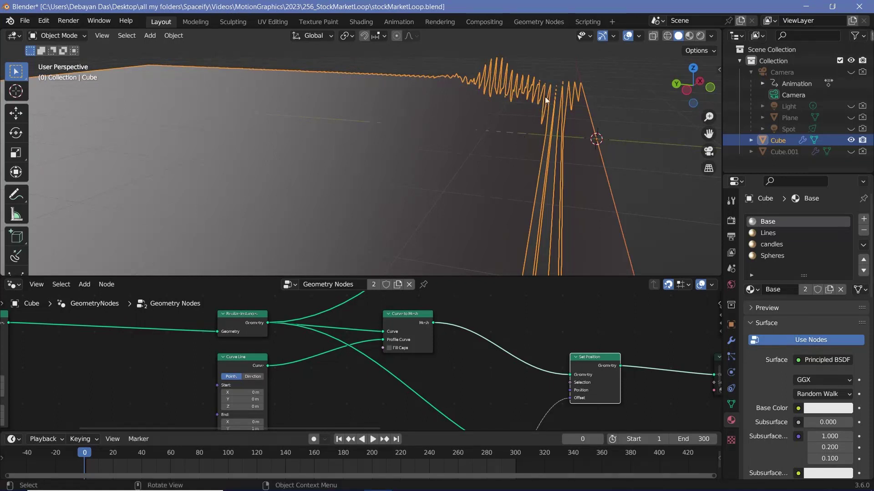
middle_click_drag(542, 96, 534, 92)
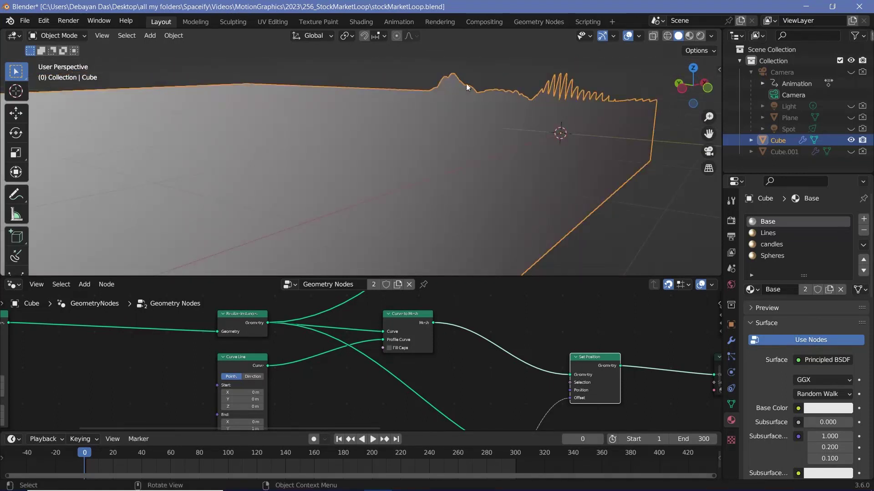
- Examine where the Realize Instances output leads, including the muted Set Position node of the lines branch
middle_click_drag(565, 402, 546, 341)
scroll(558, 355, "down", 1)
left_click(575, 379)
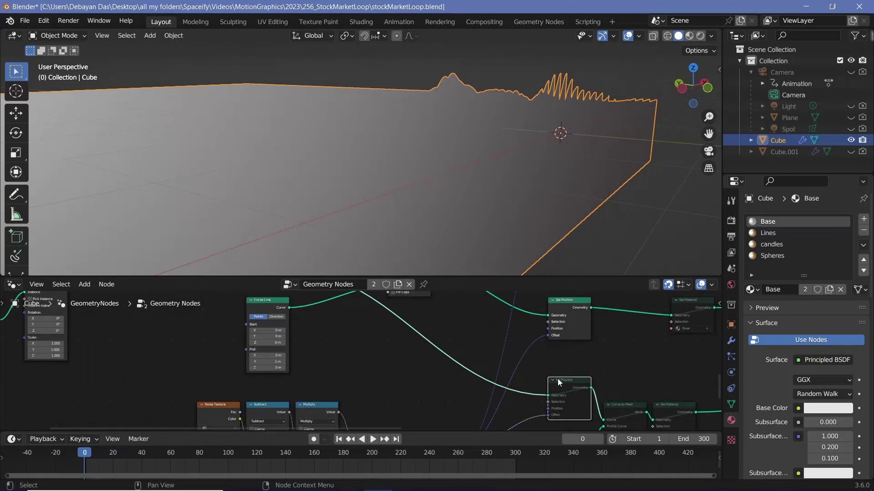
scroll(373, 332, "down", 2)
middle_click_drag(308, 293, 376, 349)
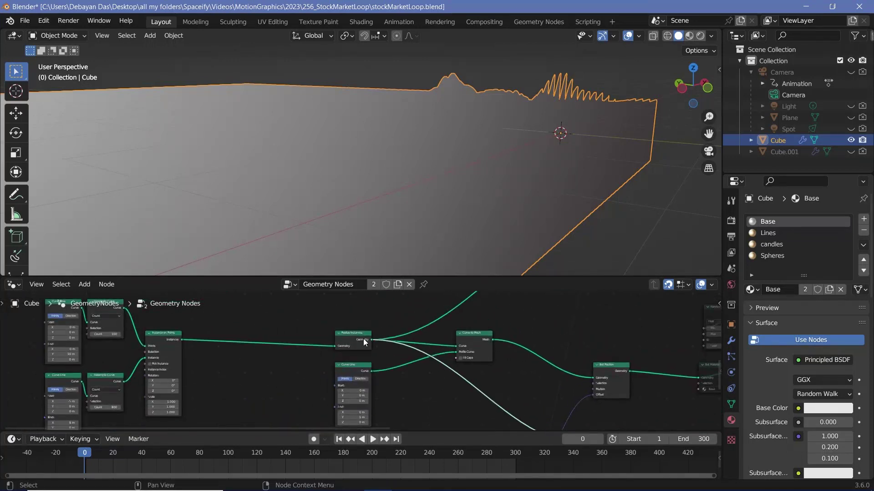
left_click(364, 341)
scroll(344, 337, "up", 3)
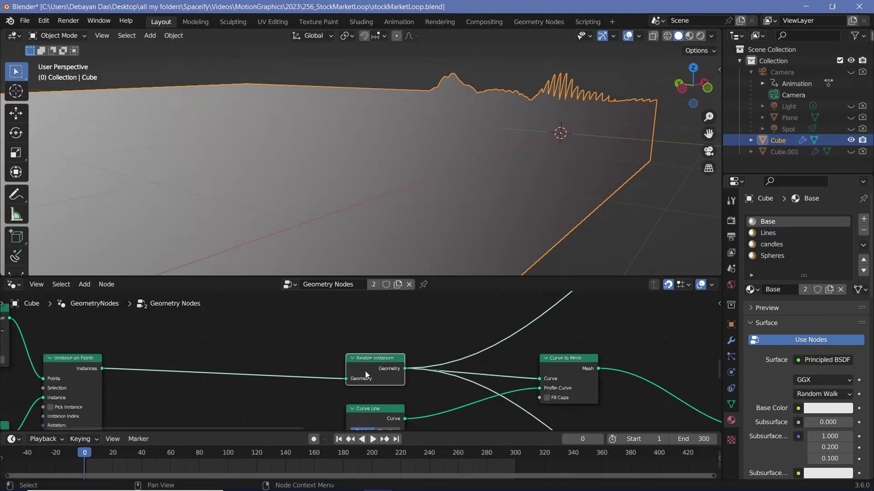
scroll(365, 370, "up", 3)
left_click_drag(376, 360, 390, 362)
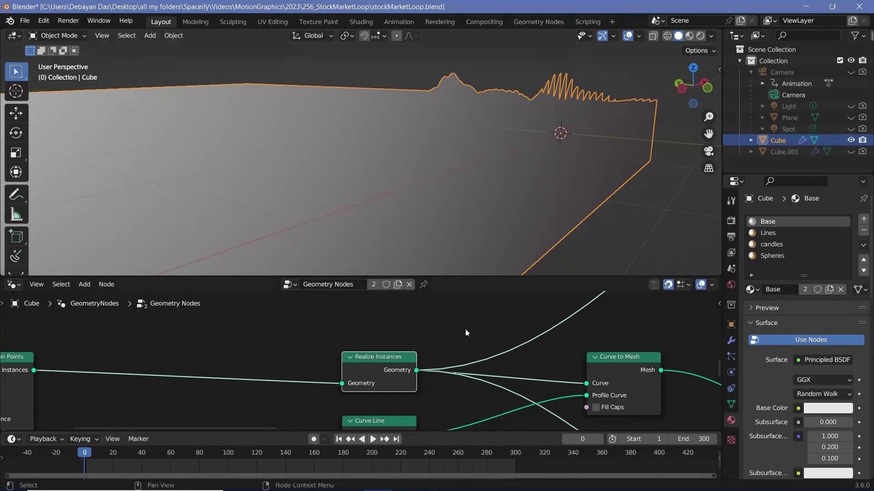
- Mute the base branch's Curve to Mesh node to compare the bare lines with the surface, and unmute it again
left_click(604, 370)
scroll(605, 370, "down", 1)
key("m")
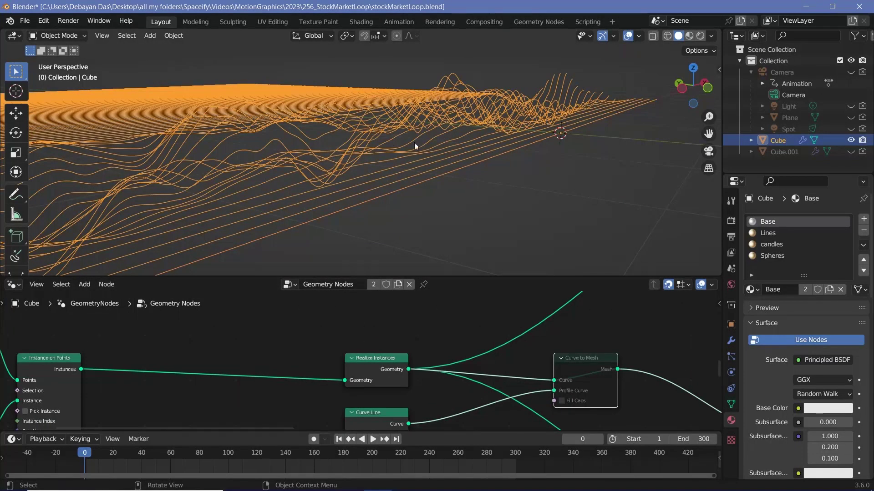
key("m")
- Unmute the Set Position node in the lines branch
scroll(591, 353, "down", 5)
middle_click_drag(500, 372, 369, 334)
middle_click_drag(603, 421, 533, 347)
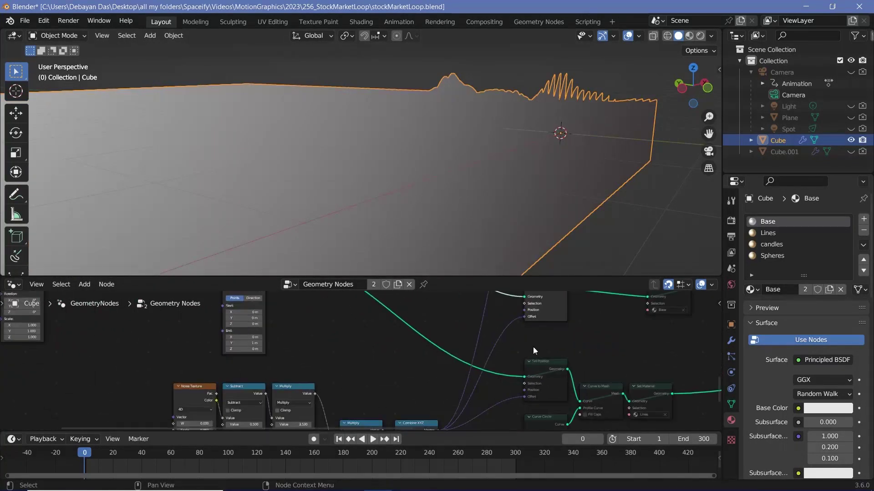
left_click(544, 365)
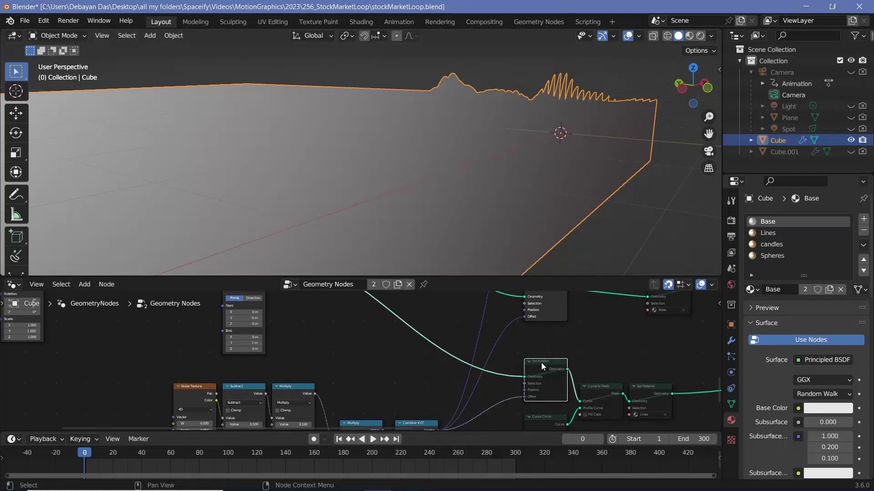
key("m")
- Compare the two Set Position nodes and trace the Combine XYZ vector feeding their Offset inputs
scroll(549, 348, "up", 1)
middle_click_drag(550, 344, 497, 429)
left_click(499, 333)
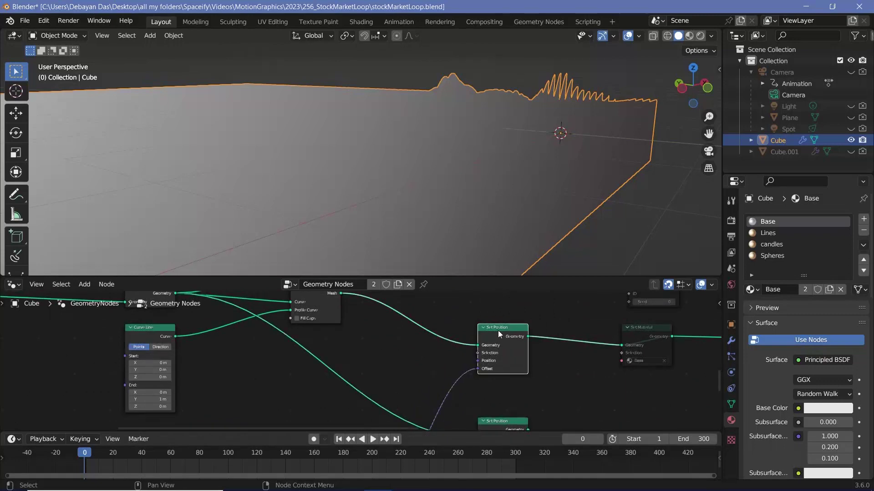
middle_click_drag(502, 383, 539, 248)
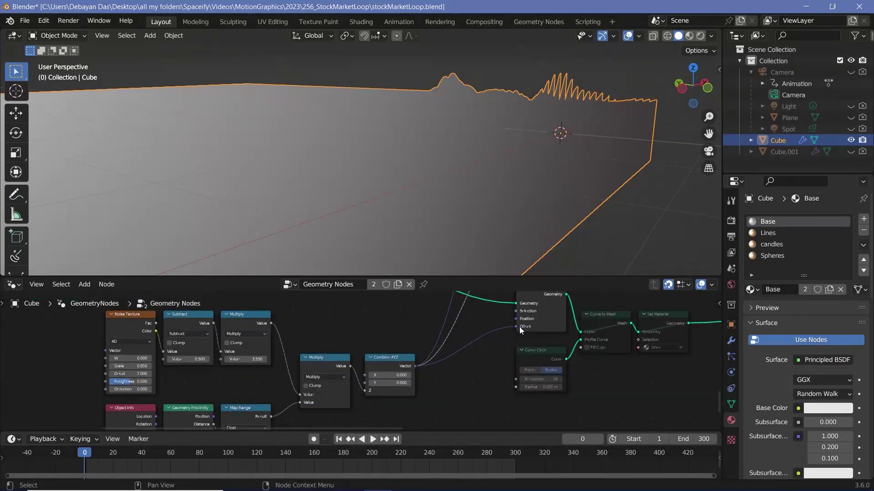
middle_click_drag(580, 360, 466, 420)
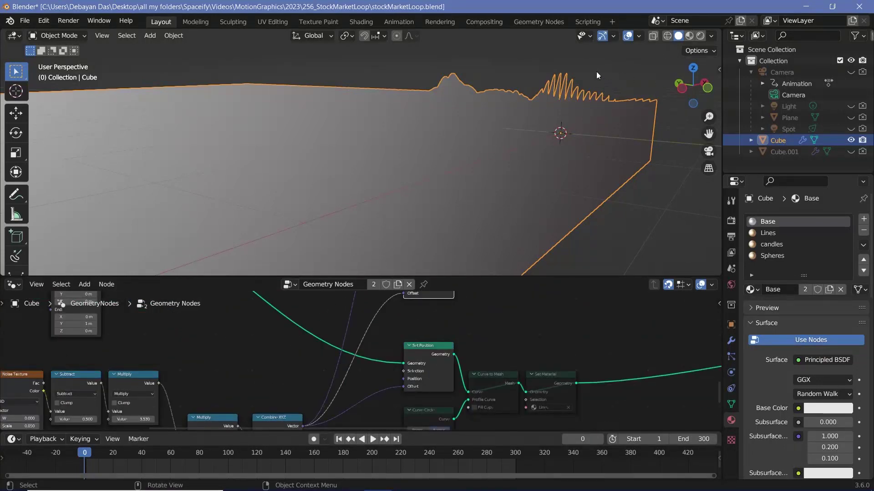
middle_click_drag(480, 314, 489, 381)
middle_click_drag(335, 311, 379, 368)
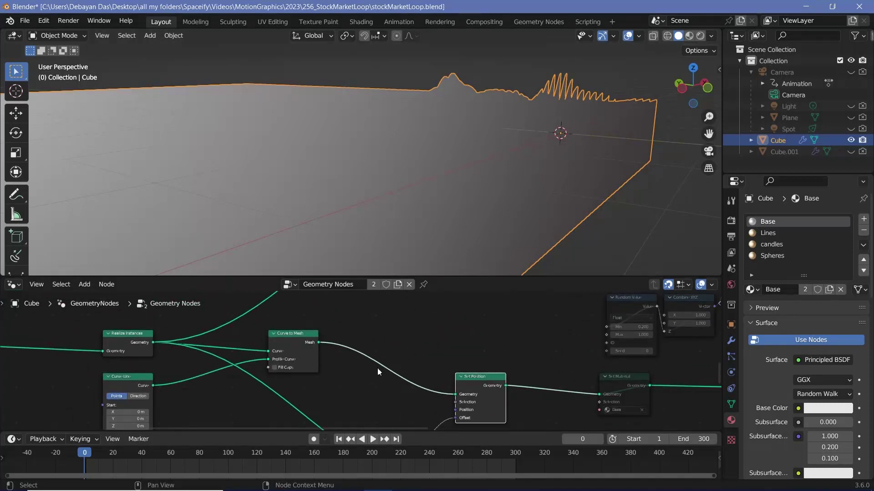
- Mute the base branch's Curve to Mesh node, and unmute the lines branch's Curve to Mesh and Curve Circle nodes to thicken the lines
left_click(300, 347)
key("m")
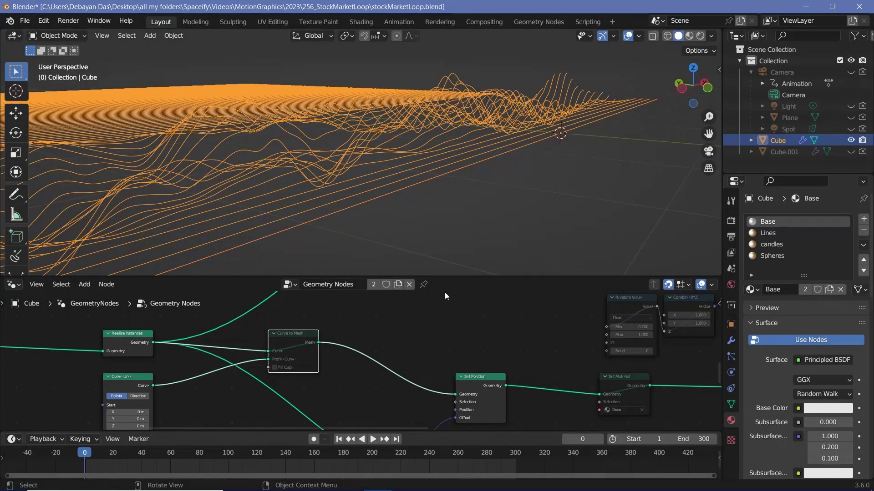
middle_click_drag(534, 358, 490, 315)
scroll(461, 326, "up", 1)
left_click(469, 342)
key("m")
left_click(449, 364)
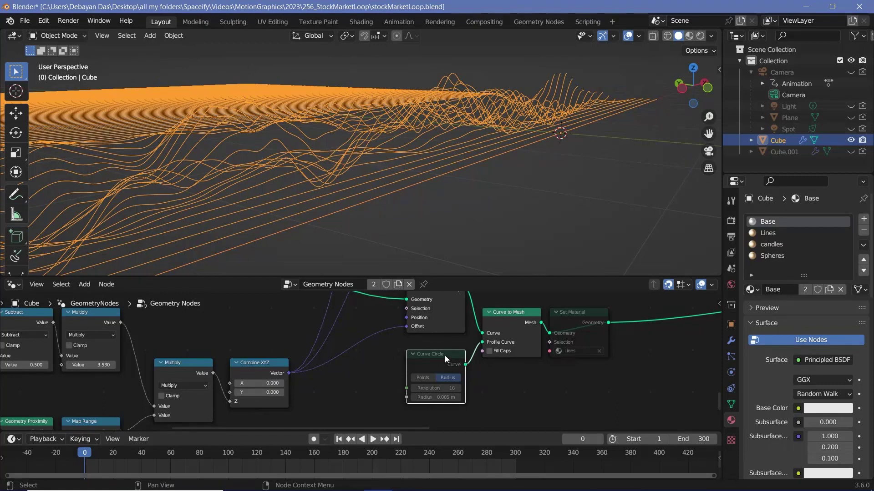
key("m")
scroll(445, 395, "up", 2)
middle_click_drag(453, 394, 401, 366)
scroll(401, 367, "up", 3)
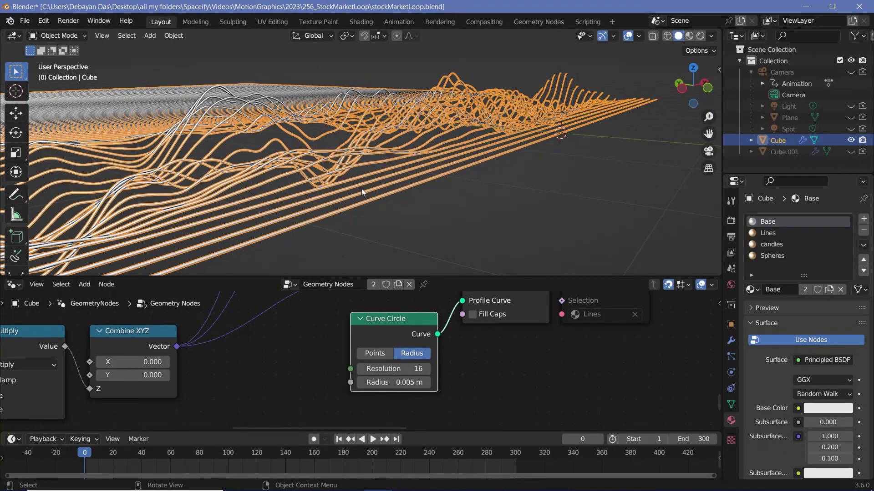
- Unmute the Set Material node that assigns the Lines material in the lines branch
middle_click_drag(577, 311, 416, 364)
scroll(416, 365, "down", 2)
left_click(426, 329)
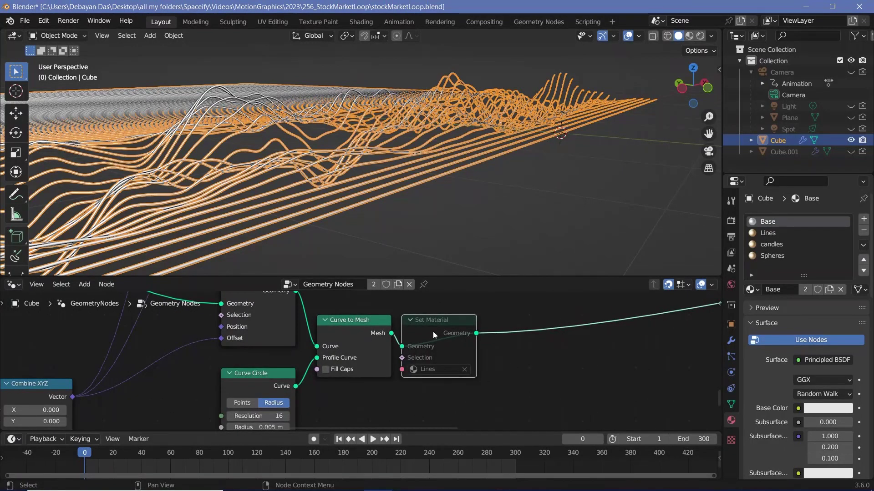
key("m")
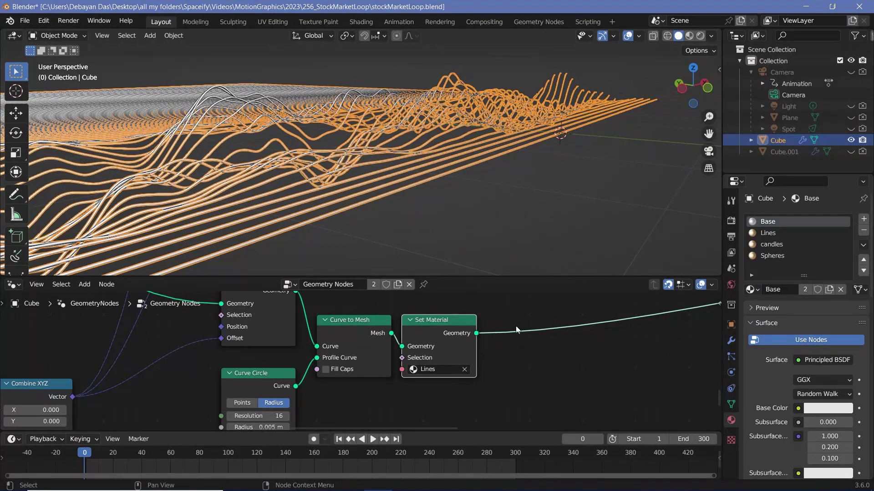
- Connect the Geometry output of the base branch's Set Material node to the Join Geometry node
middle_click_drag(516, 328, 416, 354)
scroll(416, 354, "down", 4)
left_click(416, 352)
key("m")
left_click_drag(120, 357, 622, 370)
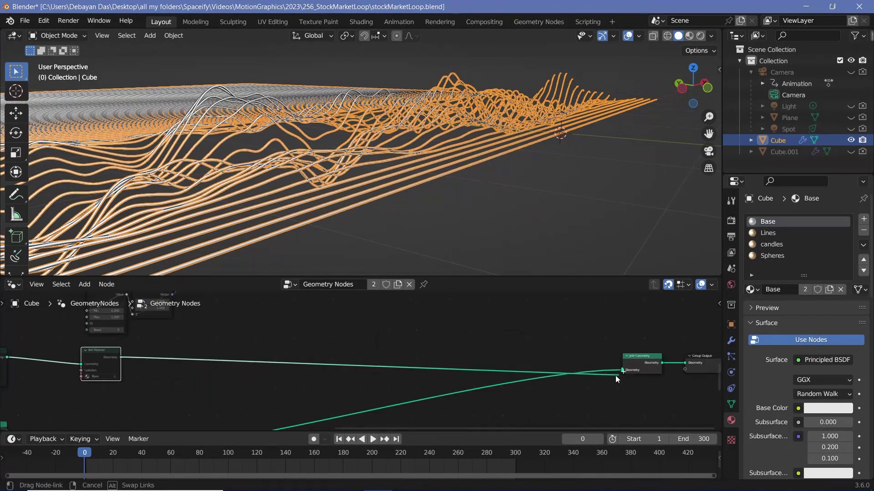
- Unmute the base branch's Curve to Mesh node to show the surface beneath the lines, keeping its Set Position node active
middle_click_drag(95, 392, 473, 395)
left_click(219, 336)
key("m")
left_click(358, 377)
key("m")
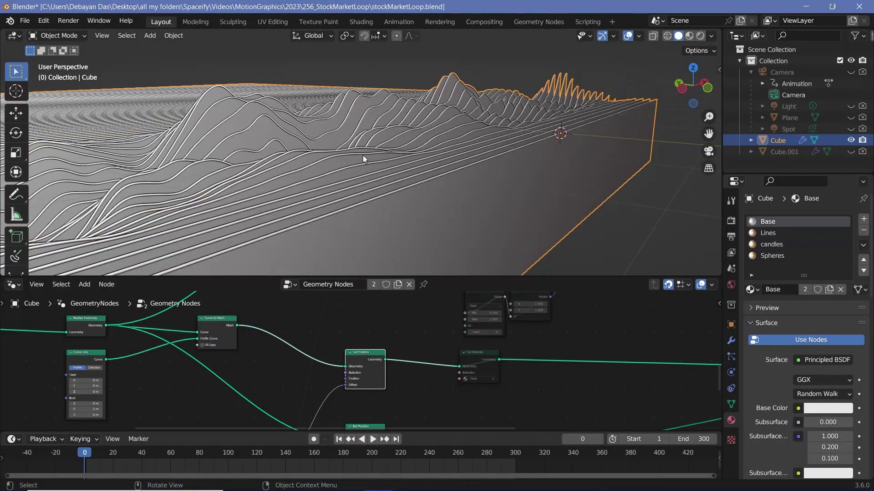
- Unmute the Set Material node that assigns Base in the base branch, and check the Lines material node in the lines branch
middle_click_drag(417, 353, 331, 292)
middle_click_drag(418, 337, 397, 391)
scroll(396, 392, "up", 6)
left_click(370, 340)
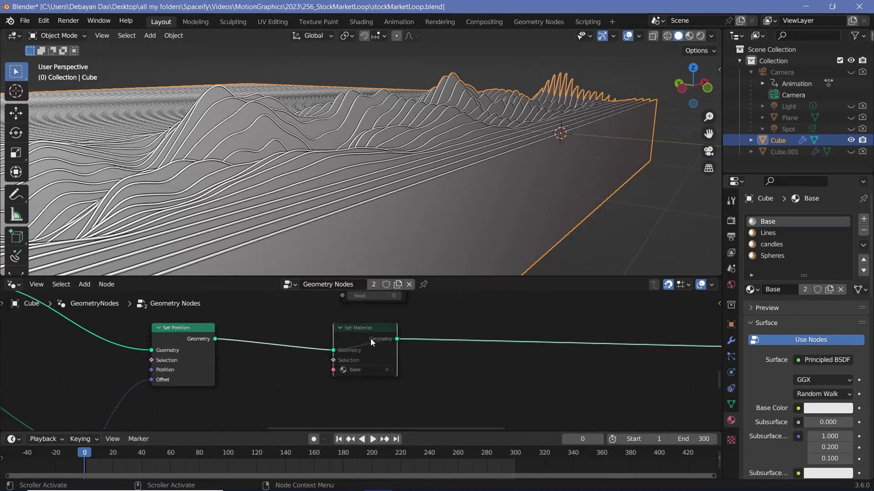
mouse_move(370, 340)
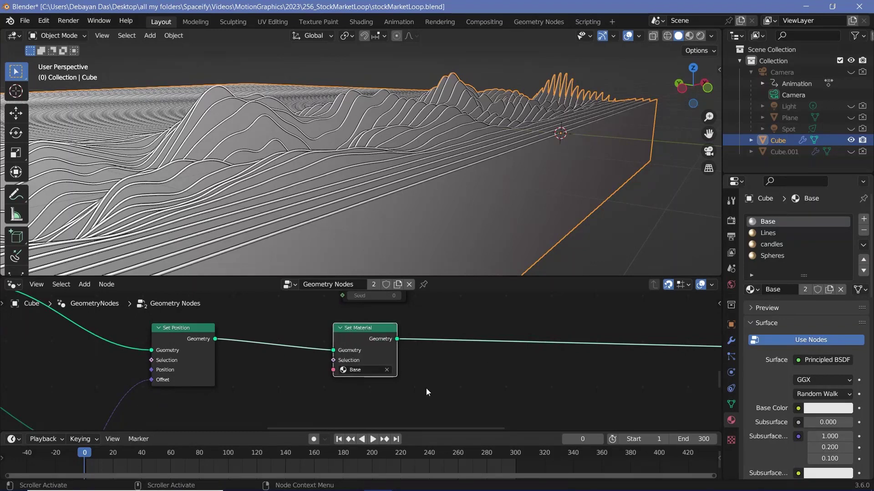
scroll(446, 391, "down", 4)
middle_click_drag(448, 392, 468, 326)
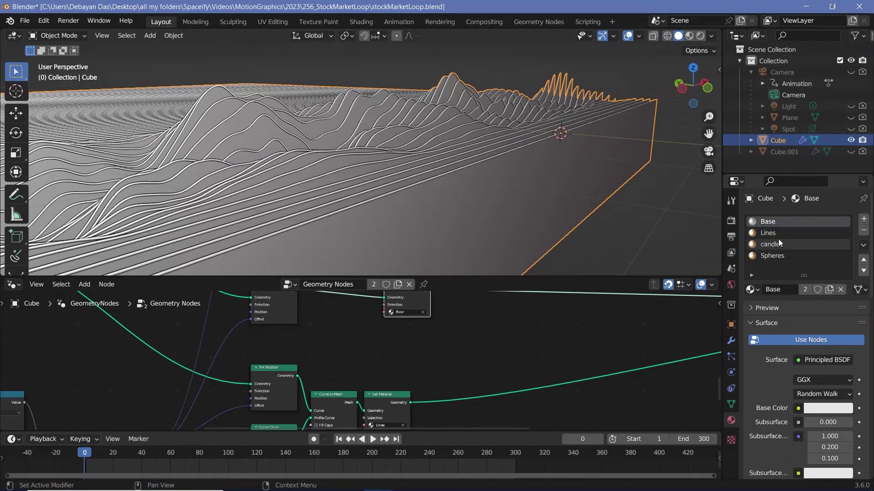
scroll(472, 348, "up", 3)
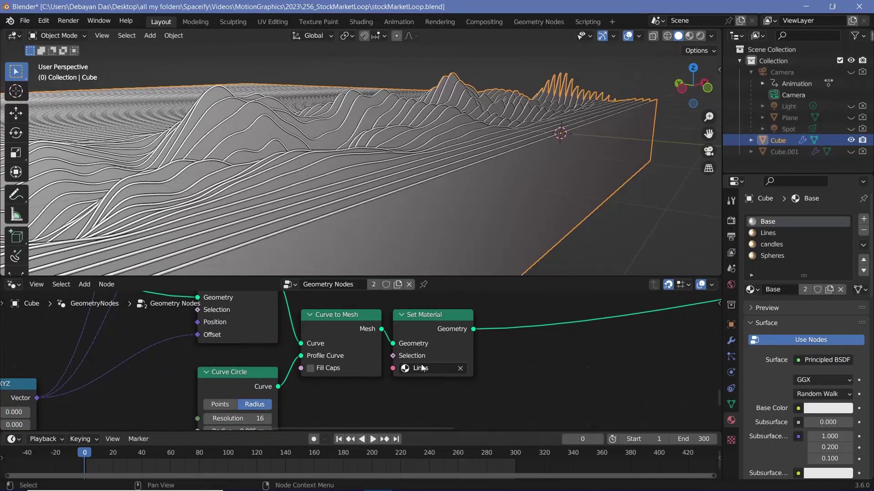
scroll(528, 332, "down", 7)
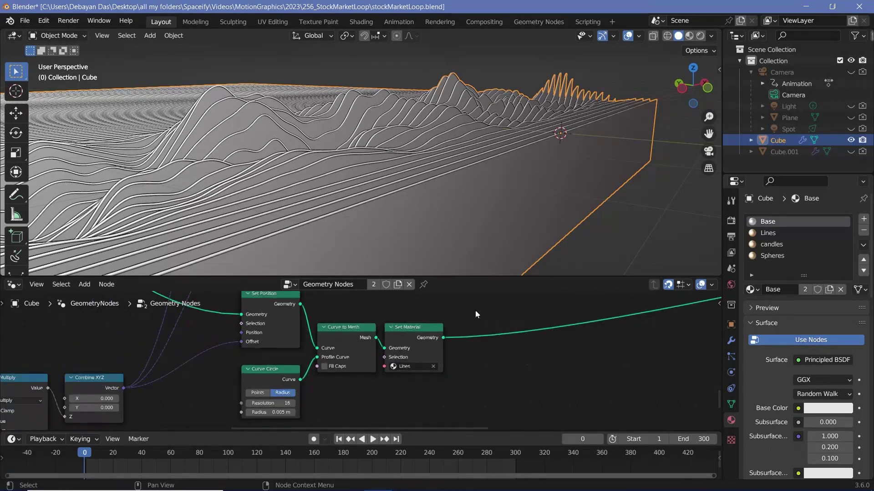
- Examine the displaced base surface and the thickened lines in the viewport, up close and from a distance
middle_click_drag(475, 310, 460, 414)
middle_click_drag(369, 155, 526, 212, "shift")
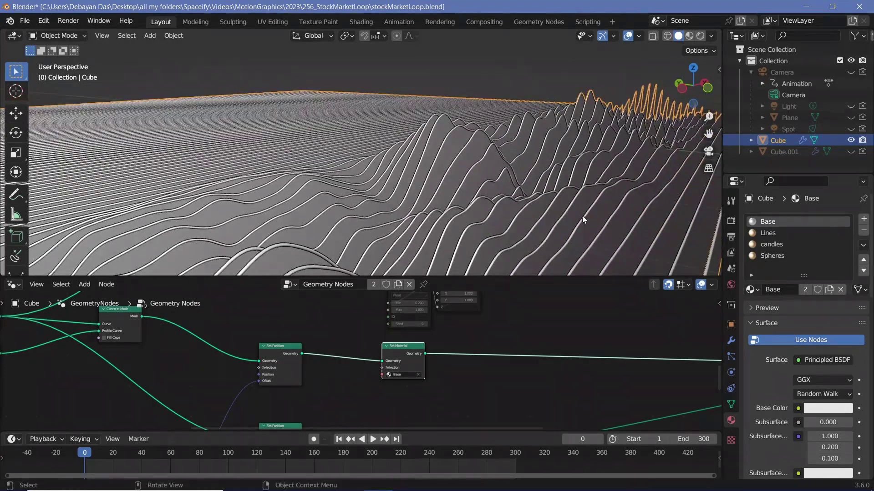
middle_click_drag(583, 220, 480, 201)
scroll(458, 198, "up", 3)
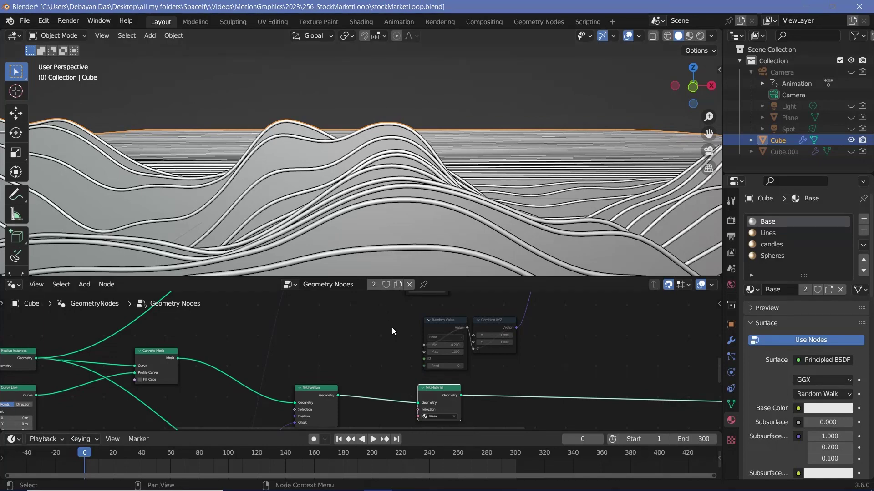
scroll(392, 326, "down", 2)
scroll(391, 188, "down", 2)
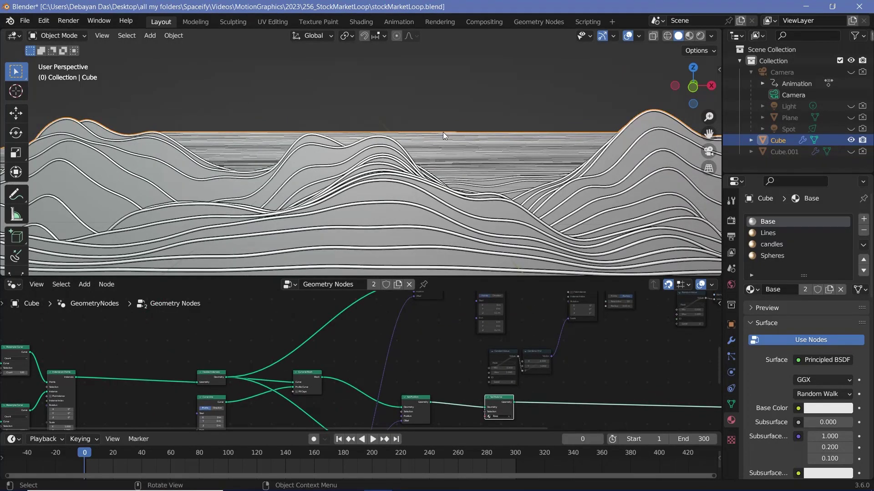
scroll(430, 139, "down", 4)
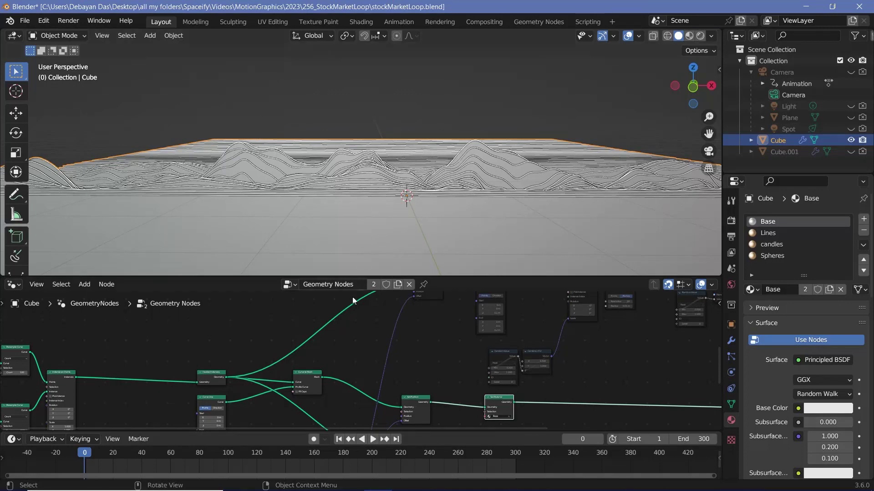
scroll(237, 376, "up", 3)
- Unmute the Set Position node in the candles branch, following its Offset input back to the shared Combine XYZ node
left_click(184, 392)
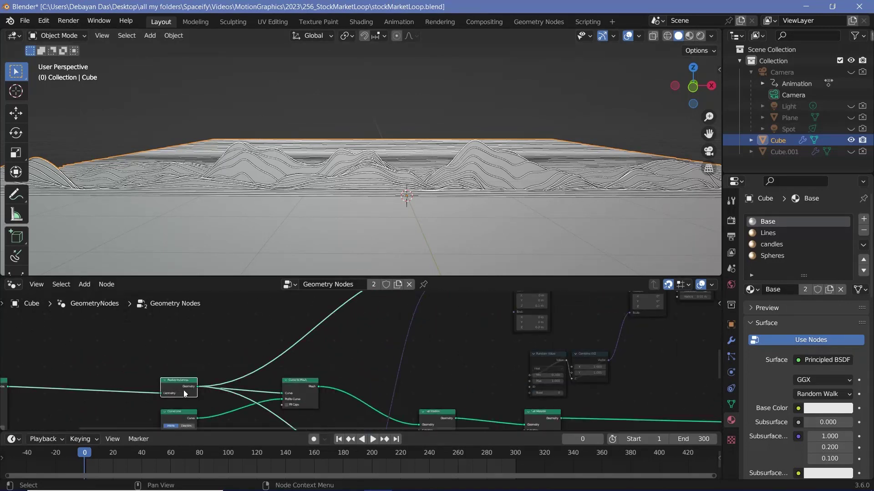
scroll(383, 343, "down", 4)
middle_click_drag(384, 343, 399, 405)
scroll(375, 385, "up", 3)
left_click(412, 356)
scroll(401, 377, "up", 3)
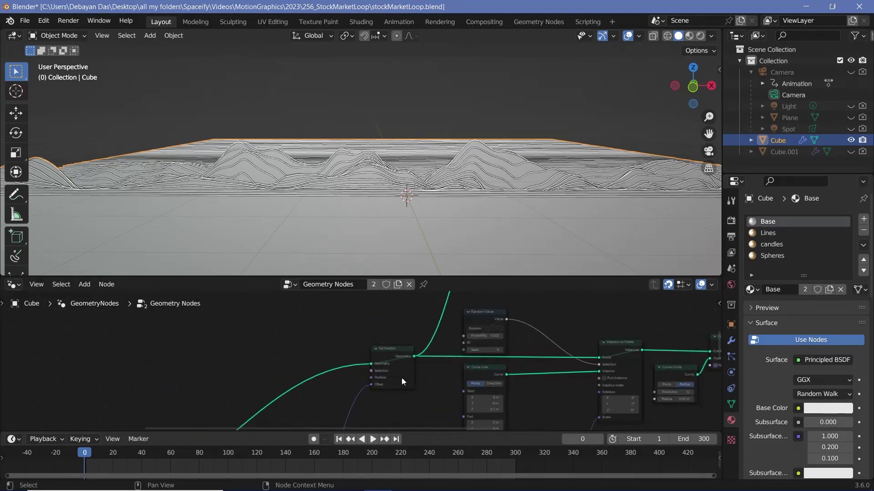
left_click(399, 370)
key("m")
middle_click_drag(403, 370, 418, 330)
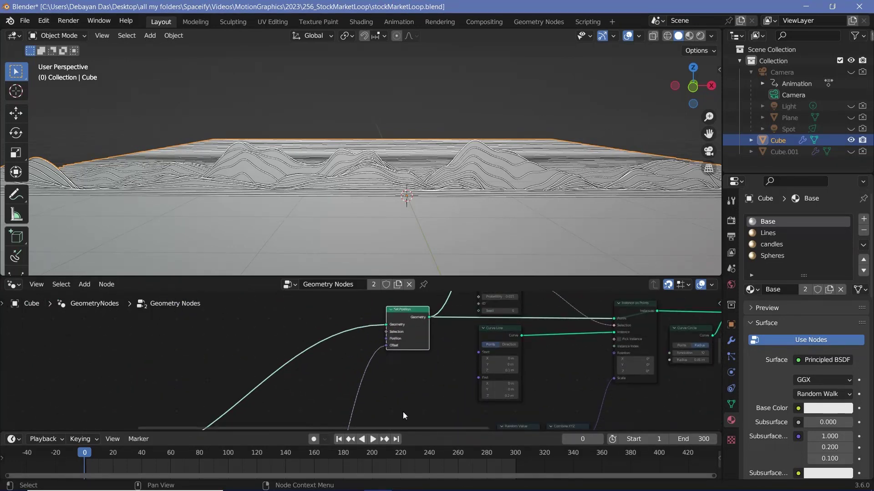
middle_click_drag(402, 412, 494, 382)
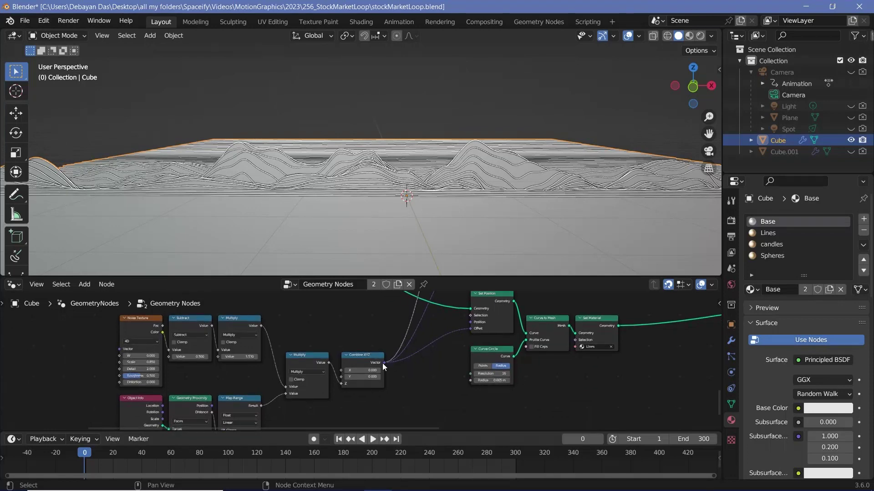
key("KP_Decimal")
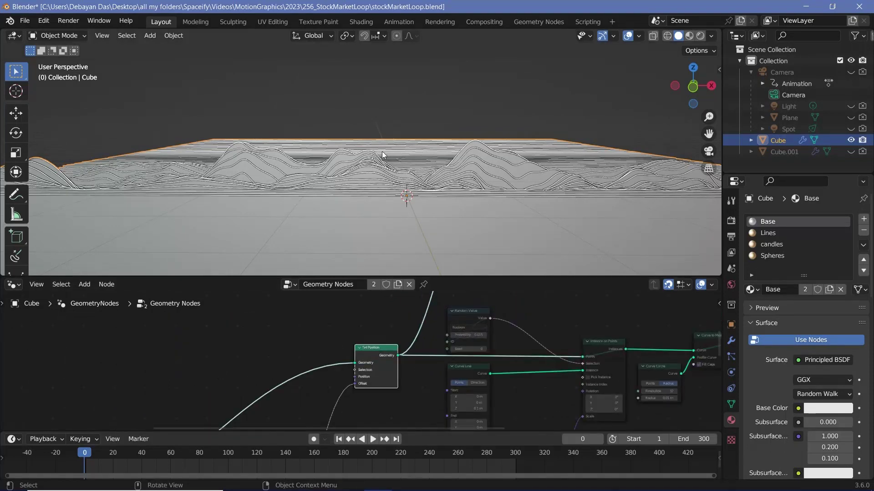
- Connect the Geometry output of the candles branch's Store Named Attribute node to the Join Geometry node
scroll(381, 151, "up", 3)
middle_click_drag(530, 365, 480, 332)
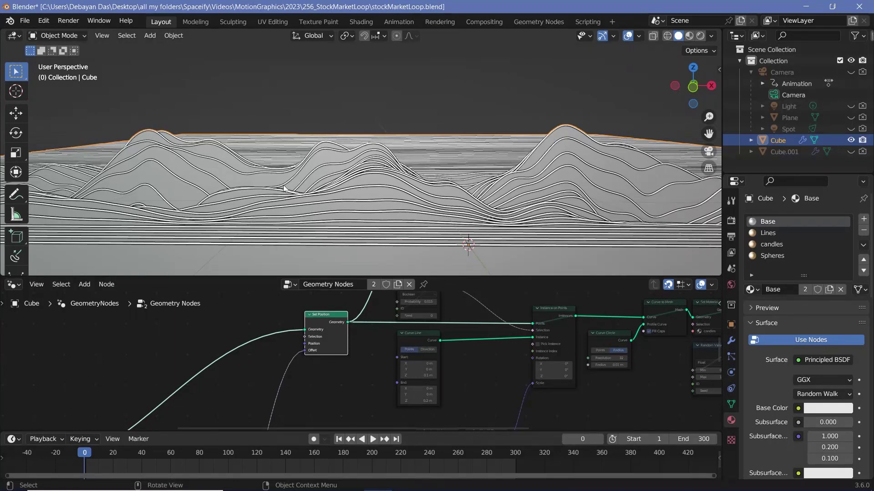
middle_click_drag(444, 358, 368, 381)
left_click(473, 338)
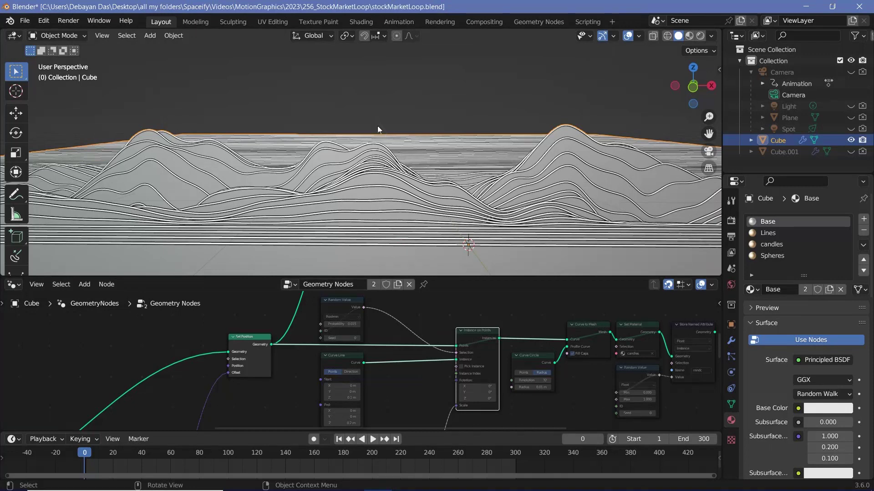
scroll(520, 395, "down", 4)
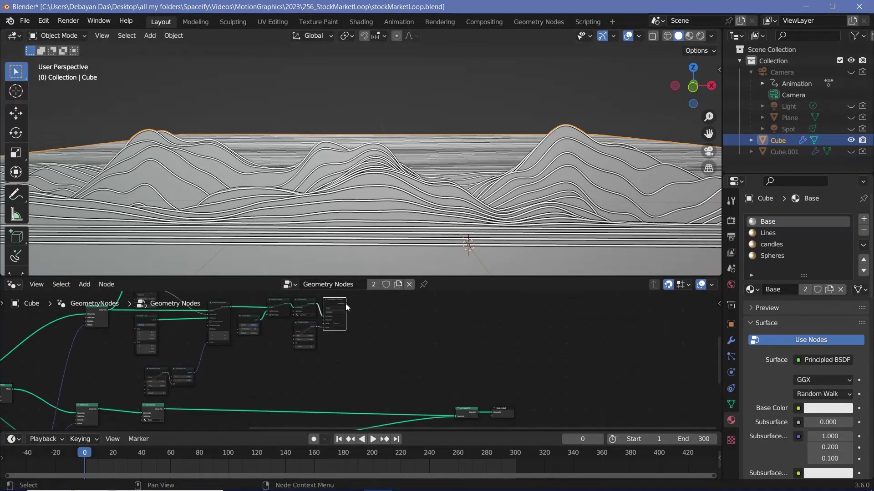
left_click_drag(346, 304, 452, 374)
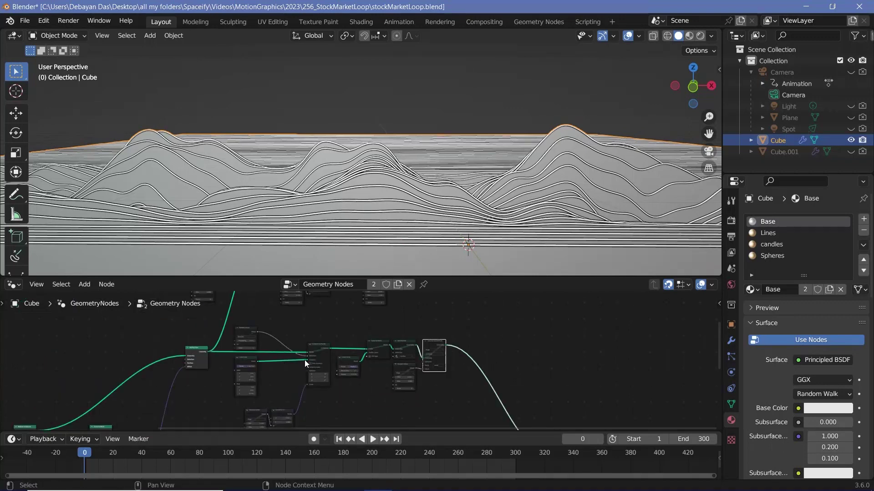
- Unmute the Instance on Points node in the candles branch
middle_click_drag(336, 358, 391, 365)
scroll(390, 364, "up", 9)
left_click(378, 350)
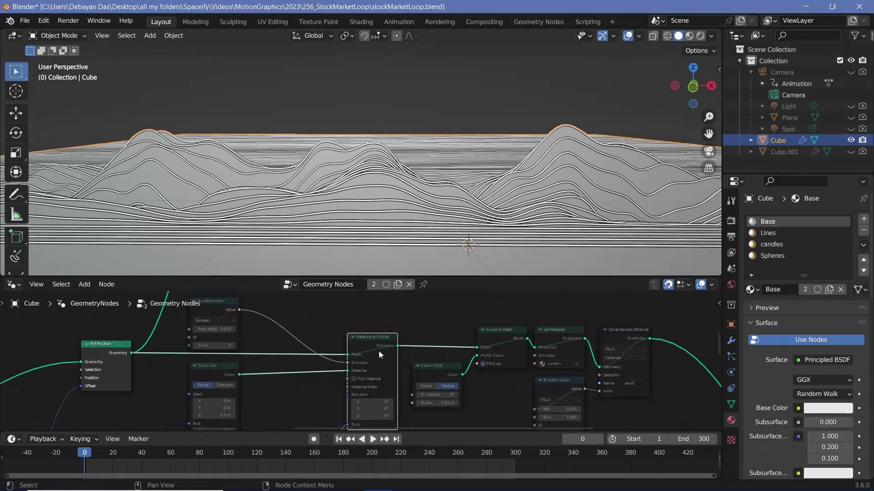
middle_click_drag(378, 351, 421, 329)
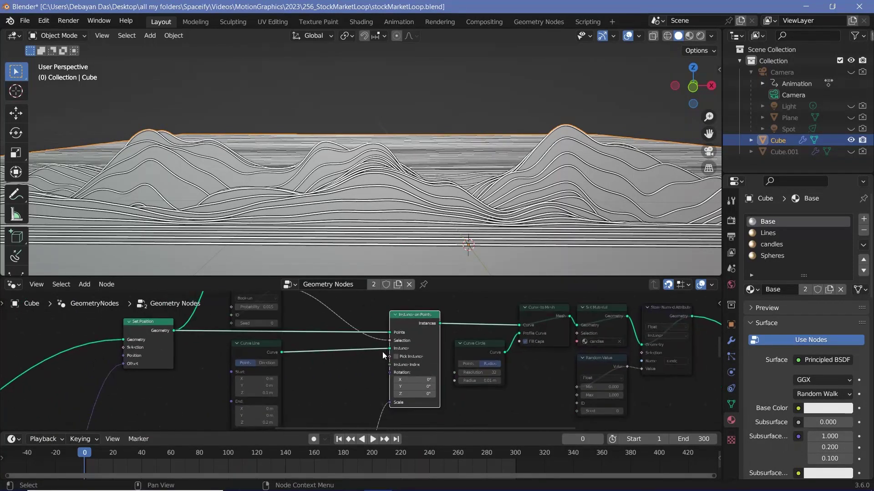
- Unmute the Boolean Random Value node that drives the Selection of Instance on Points
left_click(258, 350)
middle_click_drag(289, 359, 303, 378)
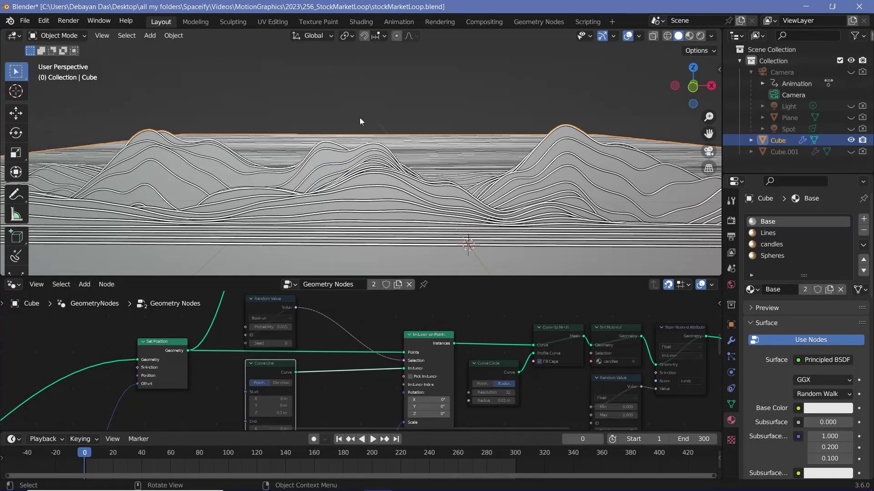
middle_click_drag(288, 376, 307, 399)
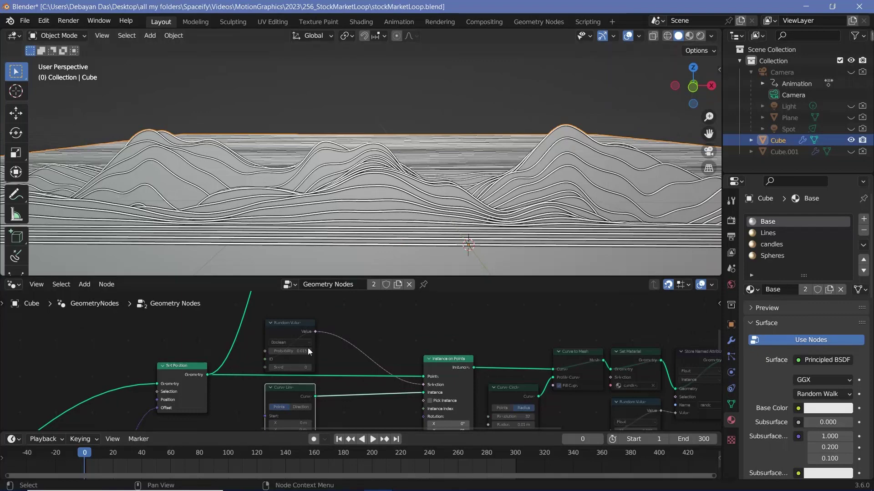
left_click(293, 326)
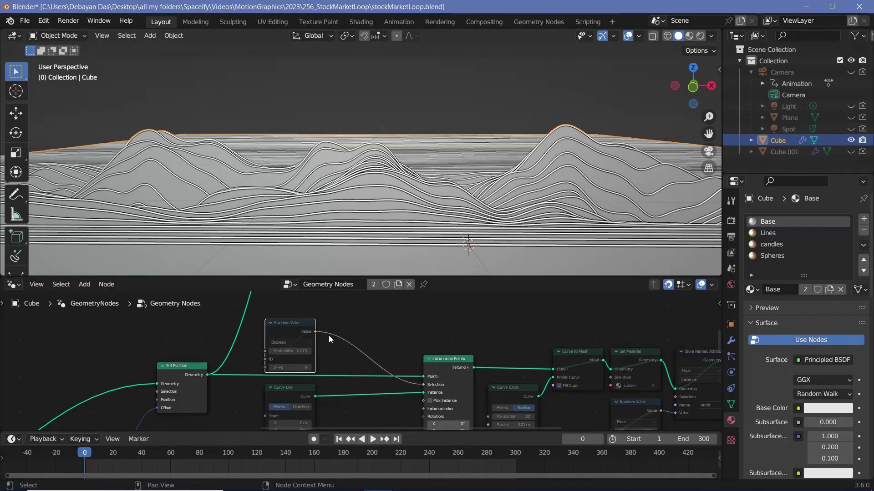
scroll(328, 335, "up", 3)
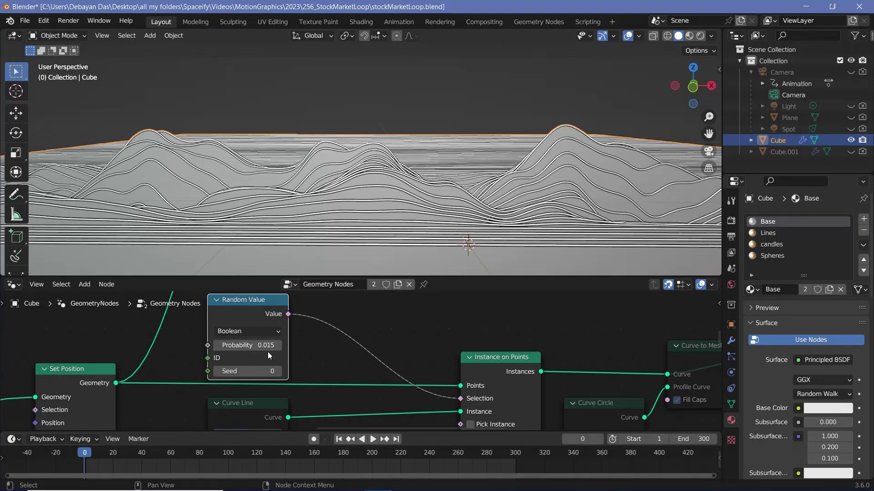
scroll(339, 374, "down", 2)
- Unmute the Curve Line node feeding the Instance input and check the instanced lines on the surface up close
middle_click_drag(340, 374, 379, 311)
left_click(305, 339)
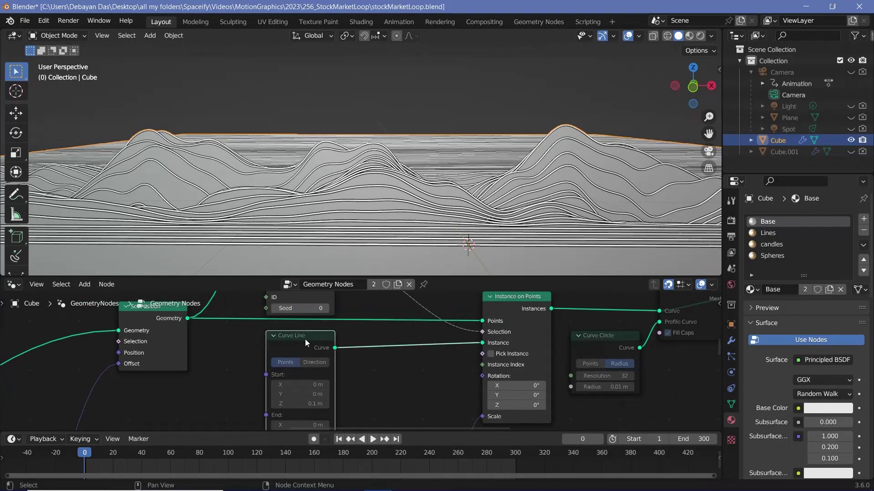
key("m")
middle_click_drag(360, 191, 471, 229)
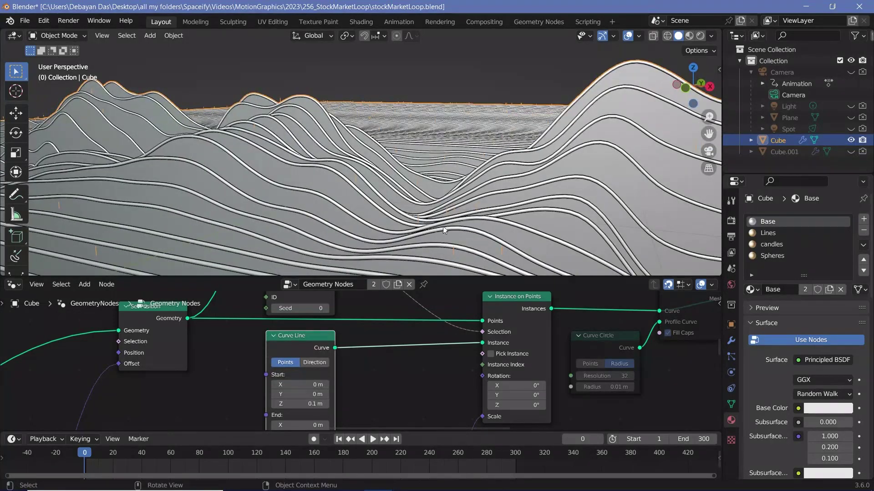
scroll(376, 188, "up", 3)
middle_click_drag(390, 167, 370, 91, "shift")
scroll(371, 213, "up", 3)
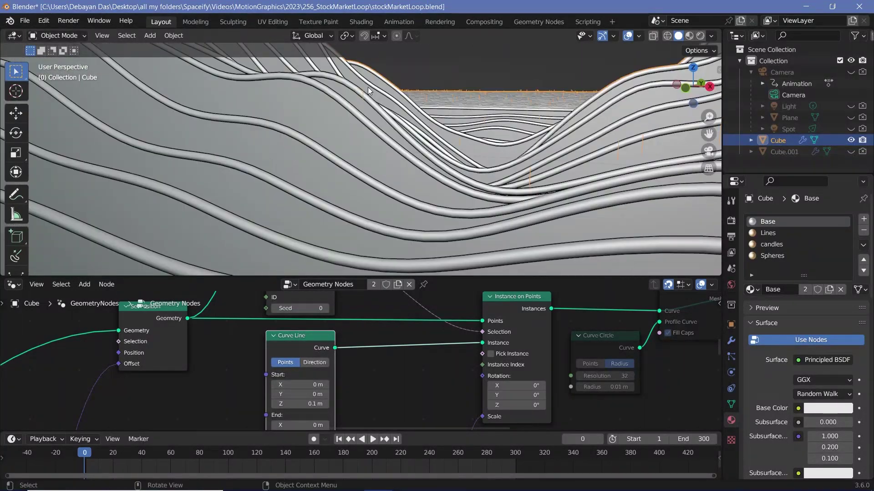
- Examine the Curve Line node's Start and End Z values against the instanced lines in the viewport
middle_click_drag(349, 396, 378, 354)
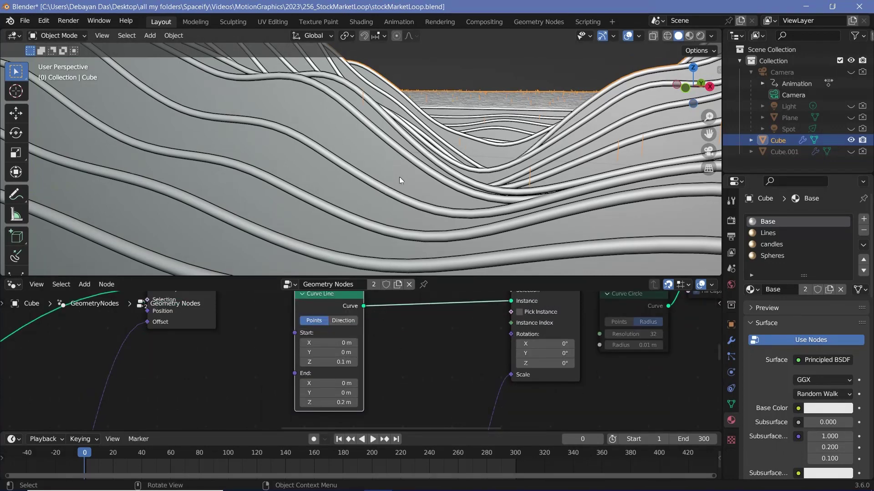
scroll(395, 186, "down", 8)
scroll(408, 351, "up", 4)
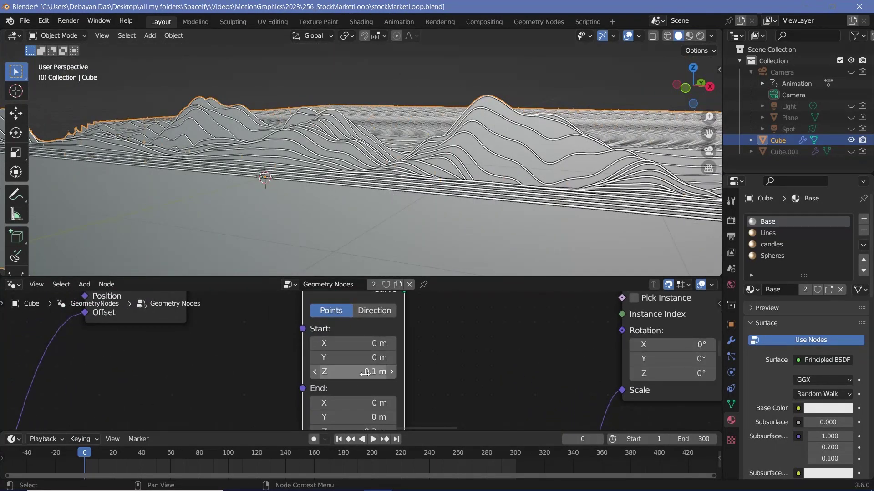
scroll(380, 382, "up", 1)
scroll(380, 383, "up", 1)
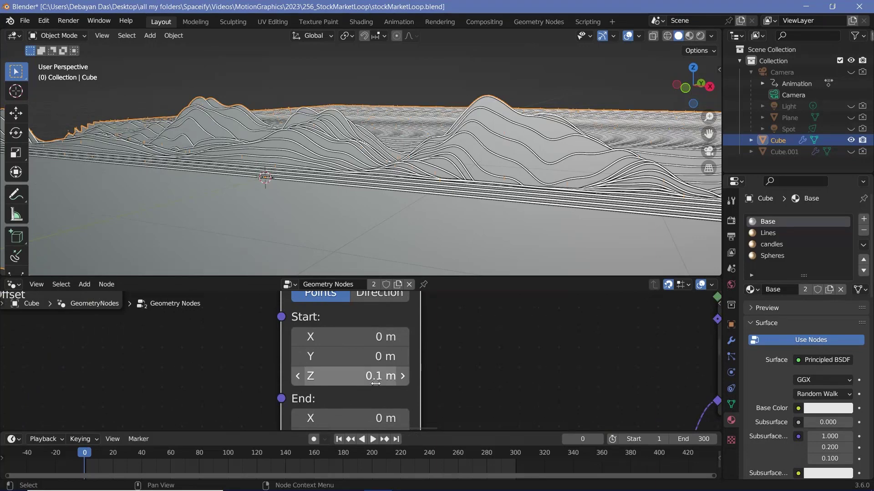
middle_click_drag(491, 197, 507, 144)
scroll(506, 143, "up", 3)
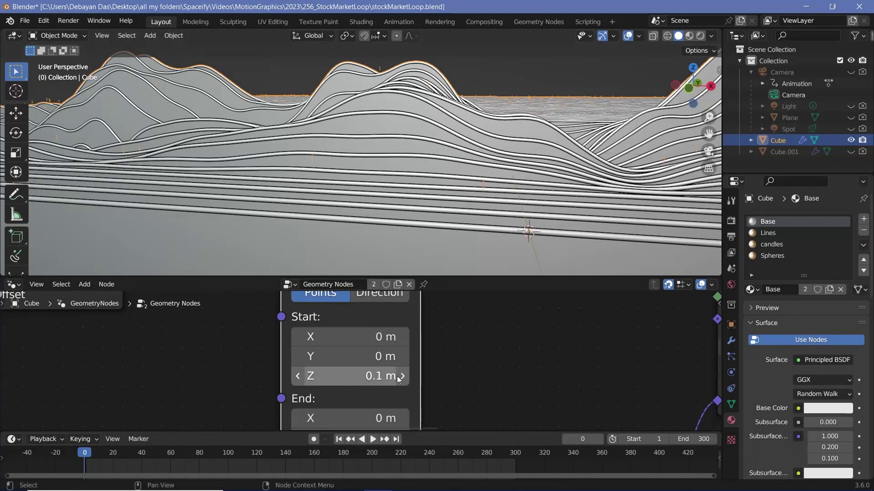
middle_click_drag(435, 381, 460, 293)
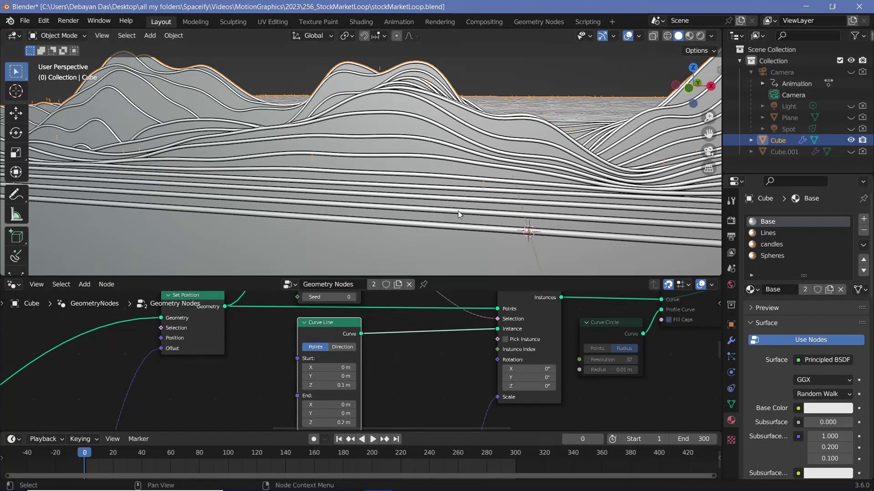
- Unmute the Float Random Value and Combine XYZ nodes that drive the Scale of Instance on Points
middle_click_drag(503, 396, 502, 335)
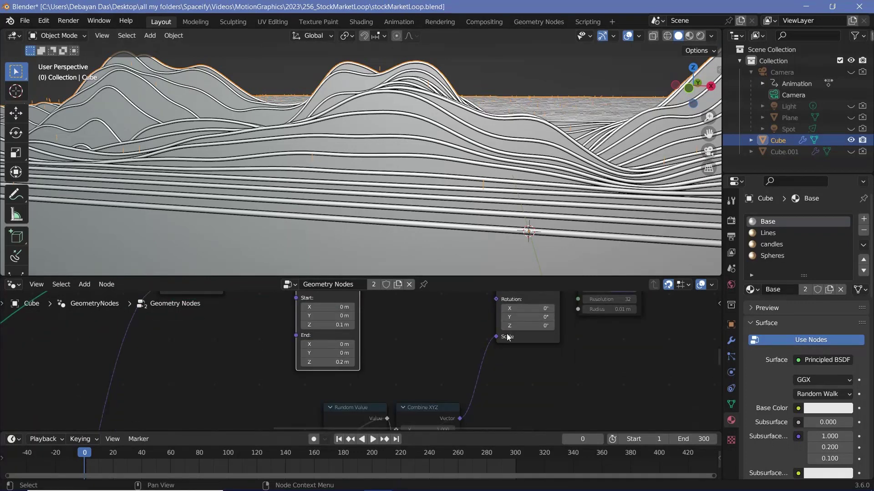
middle_click_drag(375, 397, 401, 325)
left_click(389, 336)
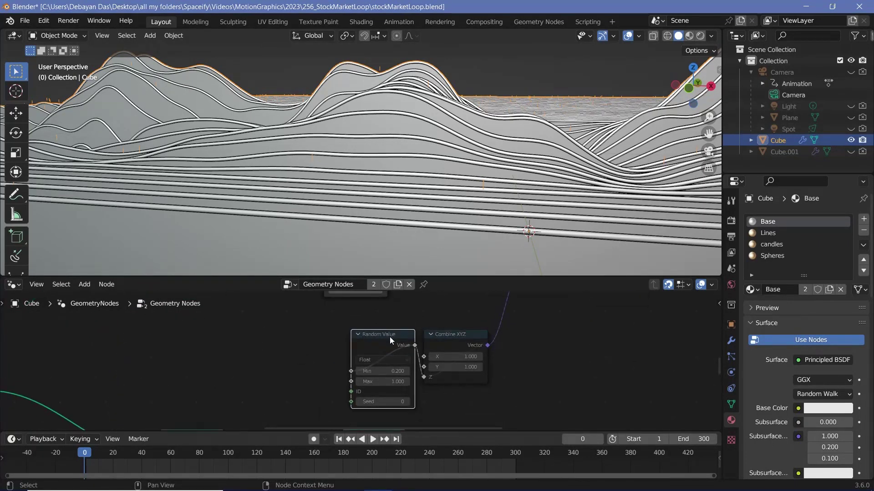
key("m")
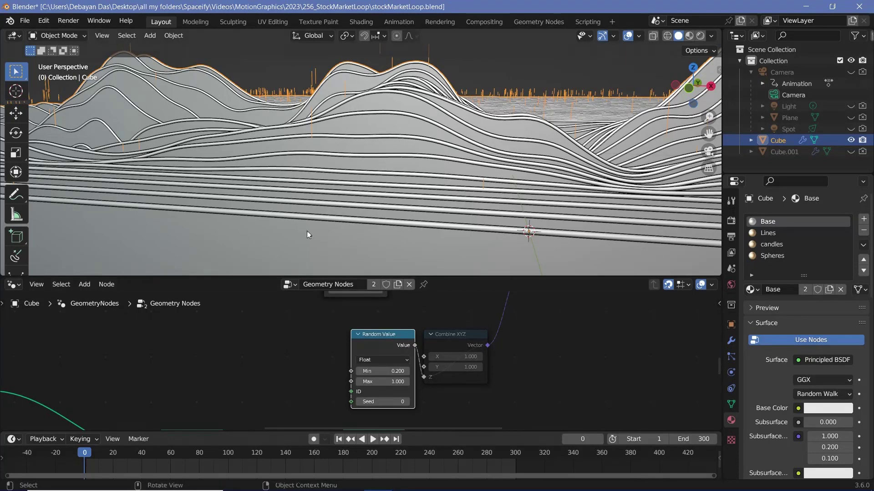
left_click(444, 352)
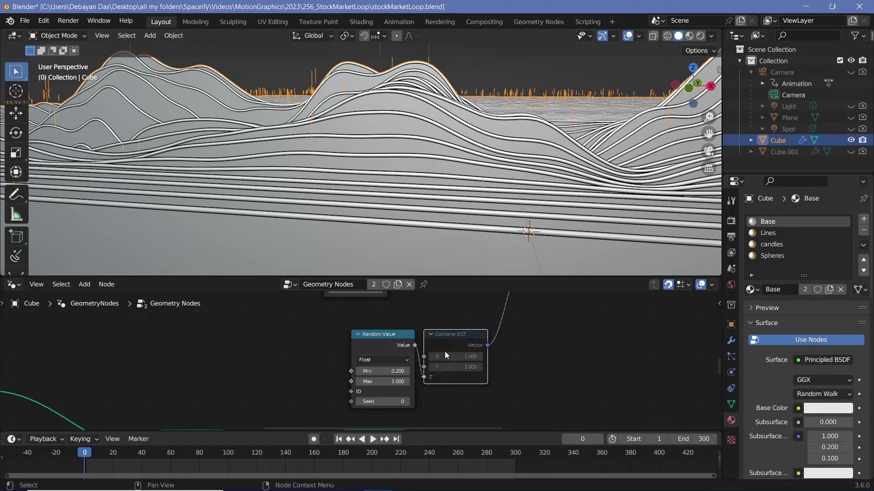
key("m")
scroll(438, 392, "up", 2)
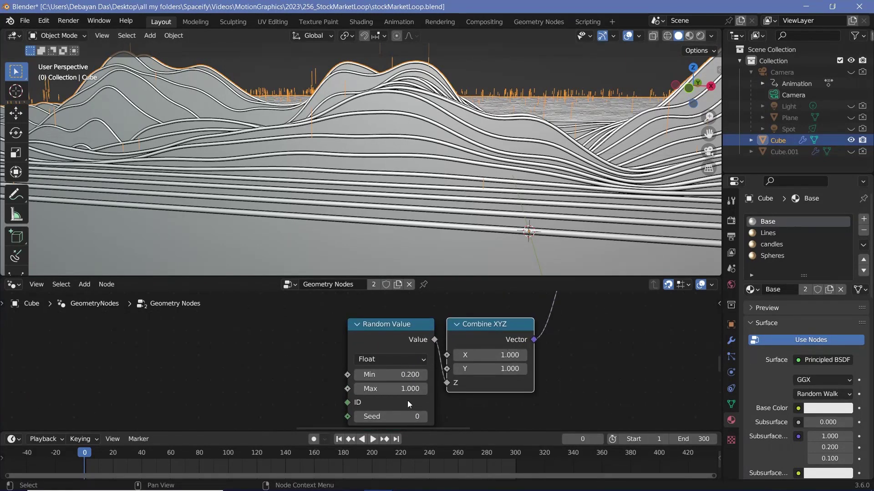
- Hide the viewport overlays and show them again to check the instanced lines with and without outlines
scroll(364, 96, "up", 3)
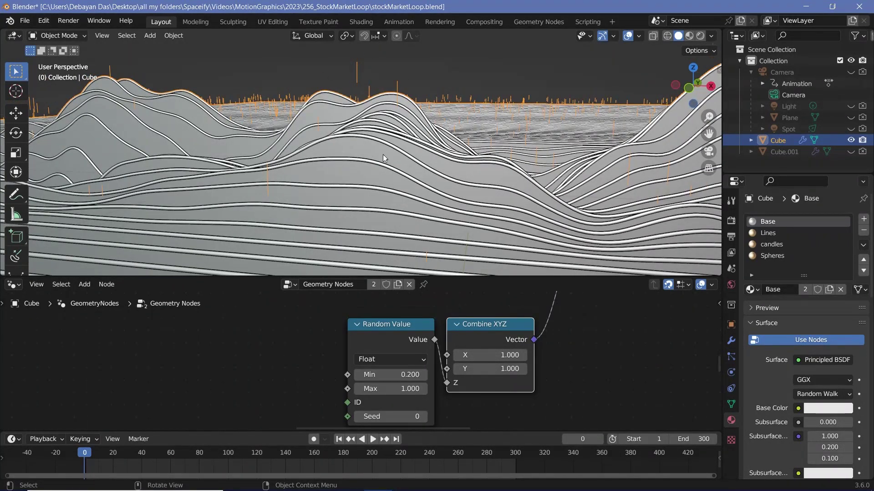
left_click(627, 36)
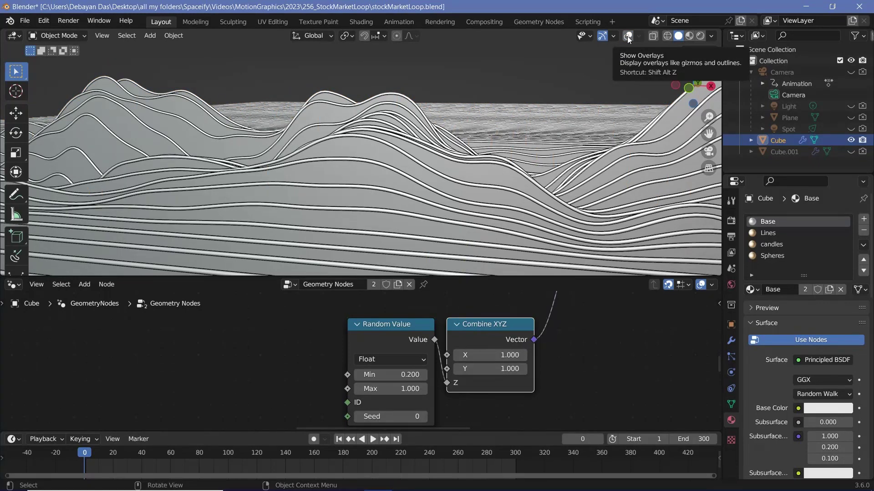
left_click(628, 37)
- Unmute the Curve to Mesh node, its Curve Circle profile and the candles Set Material node after Instance on Points
scroll(523, 318, "down", 4)
middle_click_drag(523, 318, 450, 335)
left_click(466, 324)
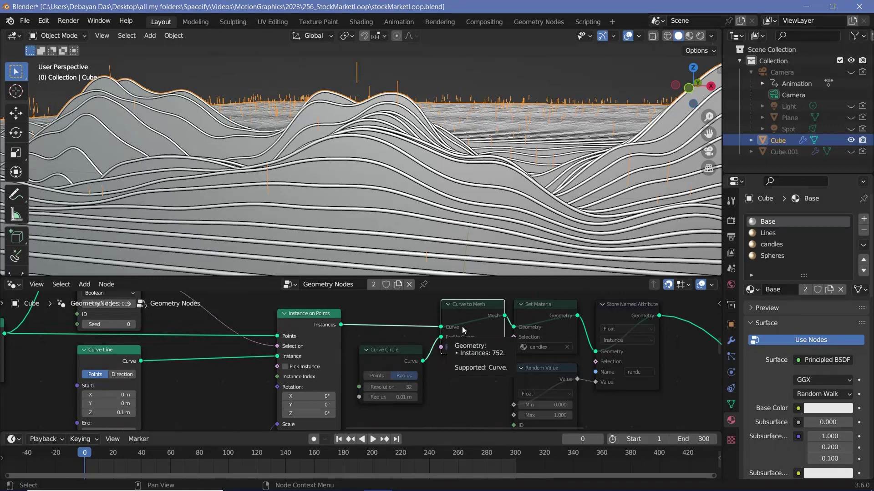
left_click(403, 354)
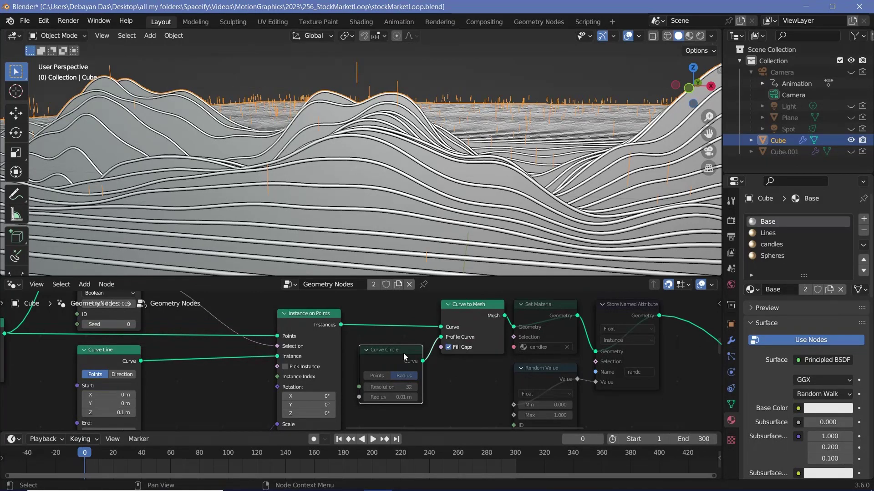
key("m")
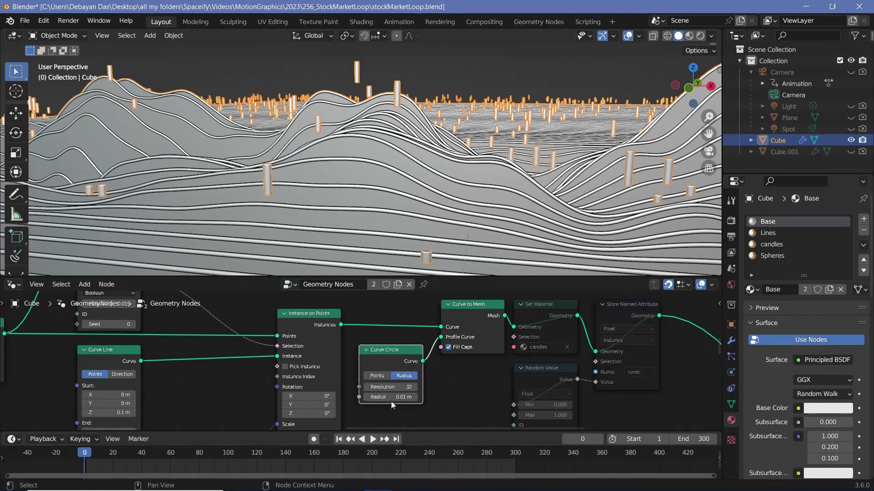
left_click(540, 306)
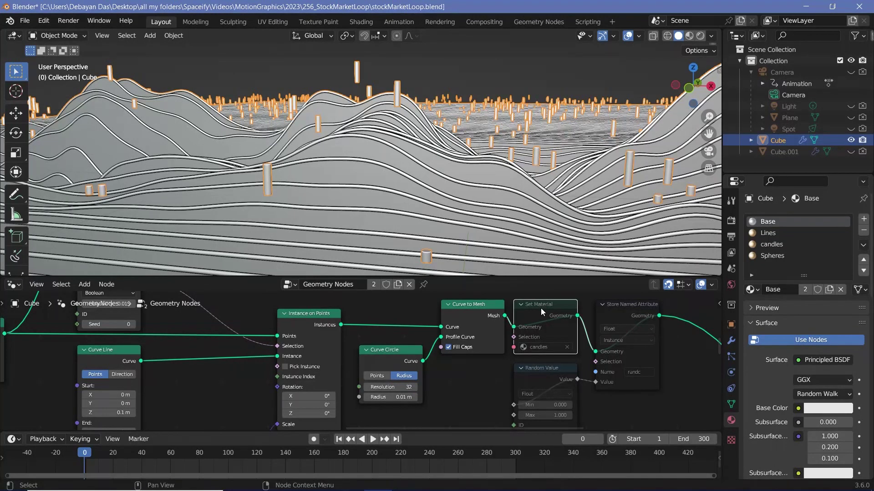
key("m")
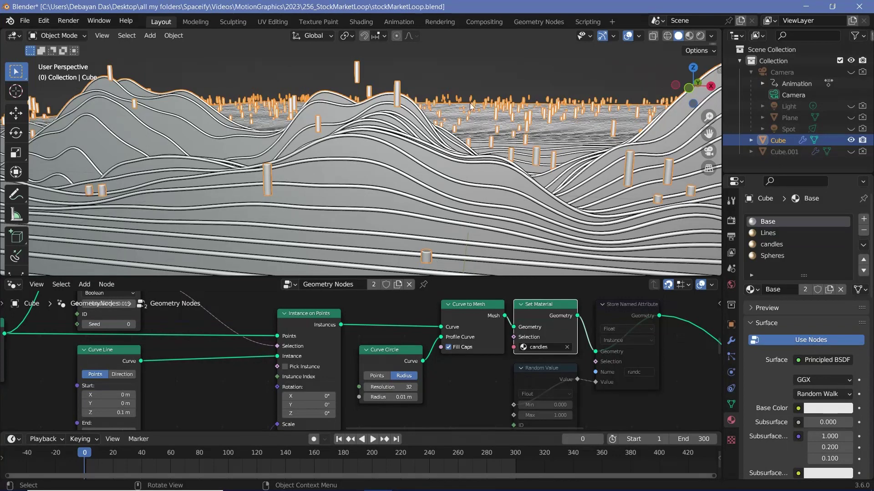
- Unmute the Store Named Attribute node named randc and the Float Random Value node that feeds its Value
middle_click_drag(634, 309, 494, 307)
left_click(534, 306)
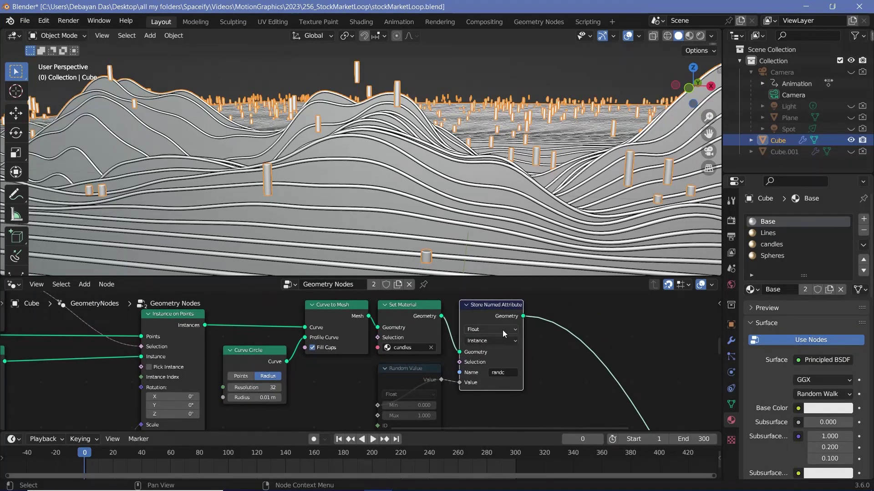
middle_click_drag(541, 370, 548, 337)
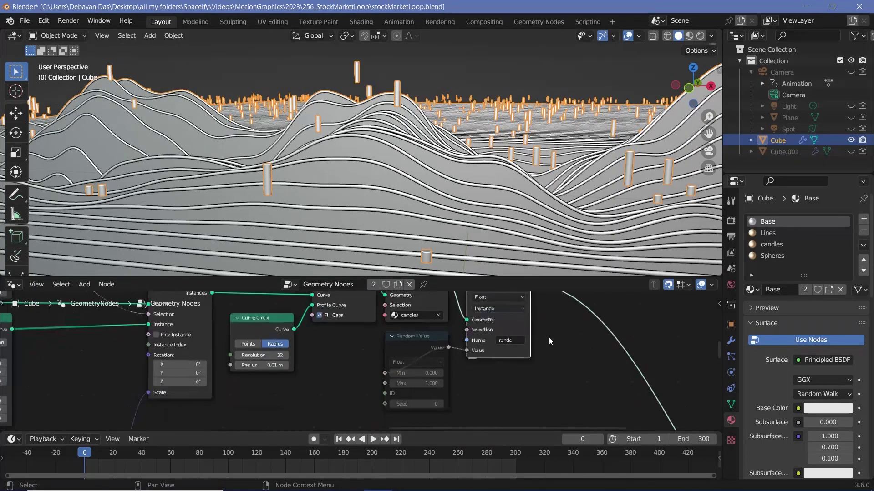
scroll(546, 338, "up", 3)
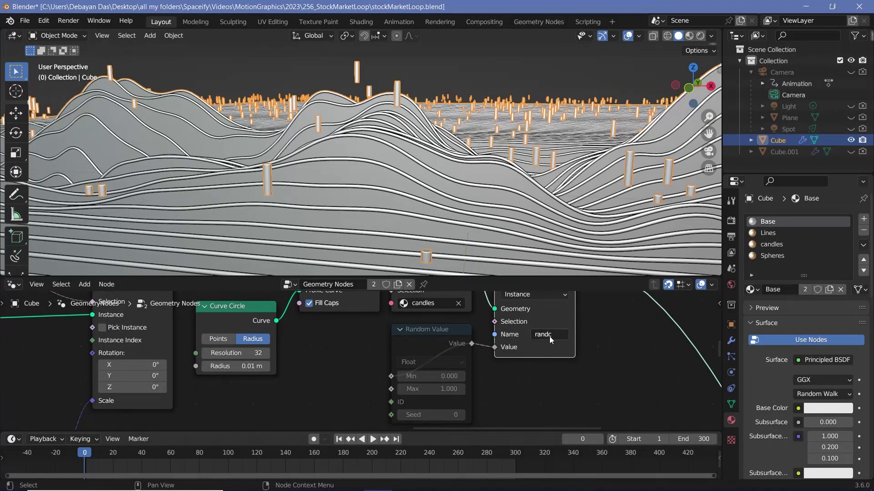
left_click(427, 339)
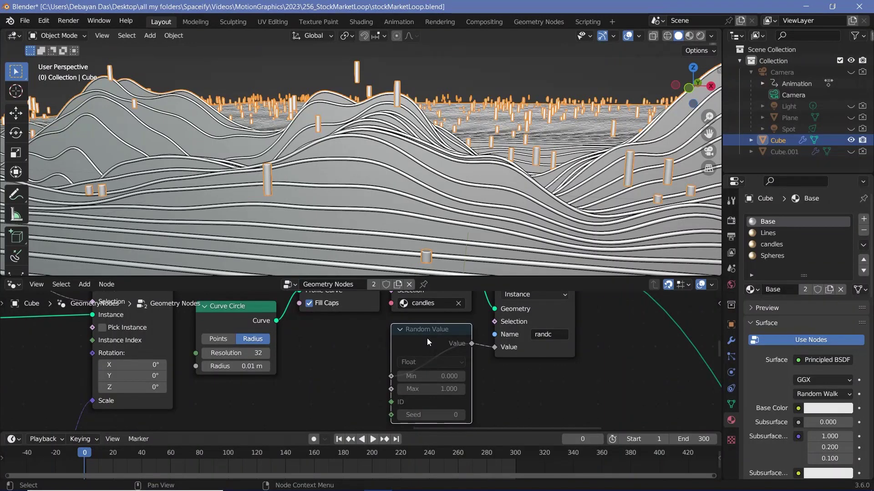
key("m")
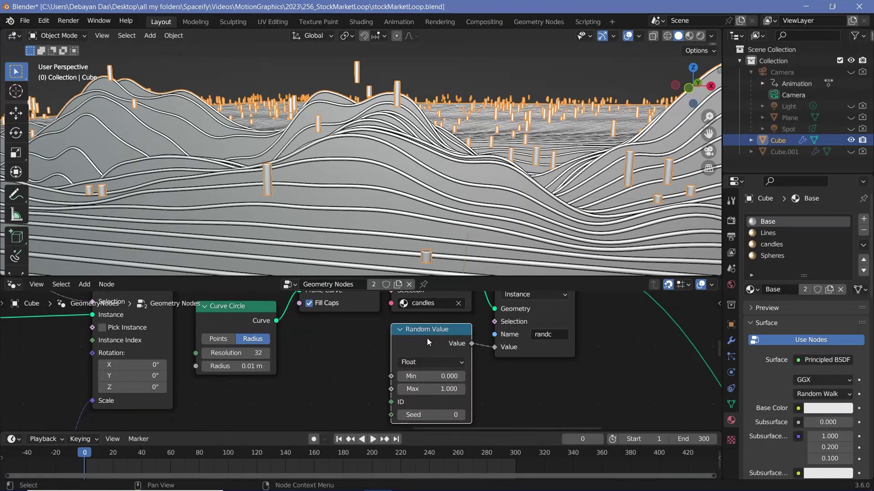
- Unmute the Instance on Points node in the Ico Sphere branch of the node tree
scroll(308, 335, "down", 2)
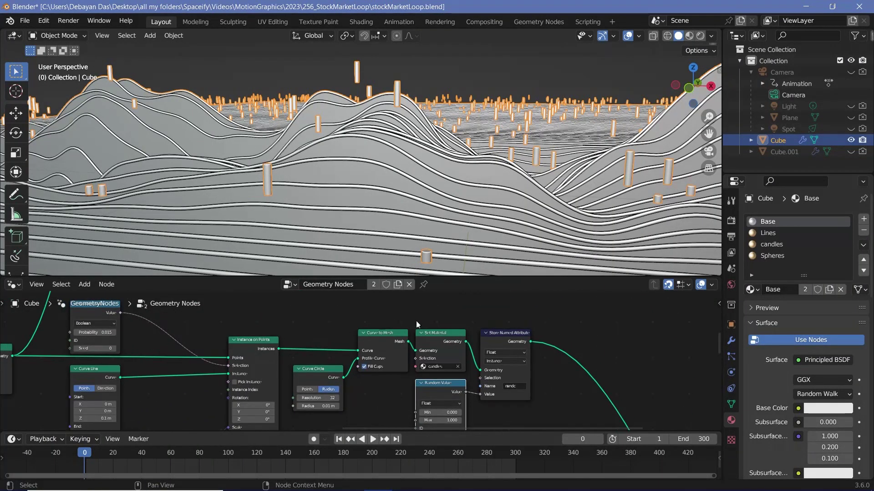
scroll(359, 337, "down", 4)
middle_click_drag(78, 357, 231, 381)
scroll(334, 307, "up", 3)
middle_click_drag(336, 305, 338, 449)
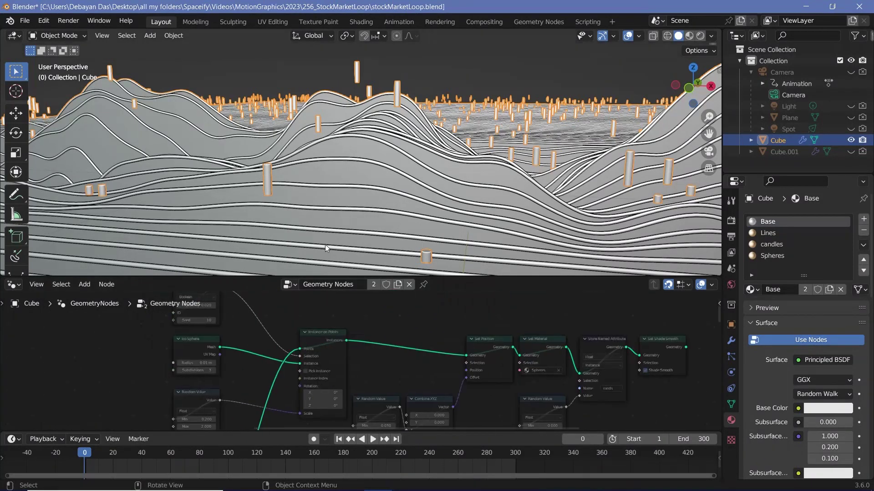
left_click(326, 335)
scroll(457, 324, "down", 2)
left_click_drag(468, 324, 399, 357)
middle_click_drag(422, 335, 427, 333)
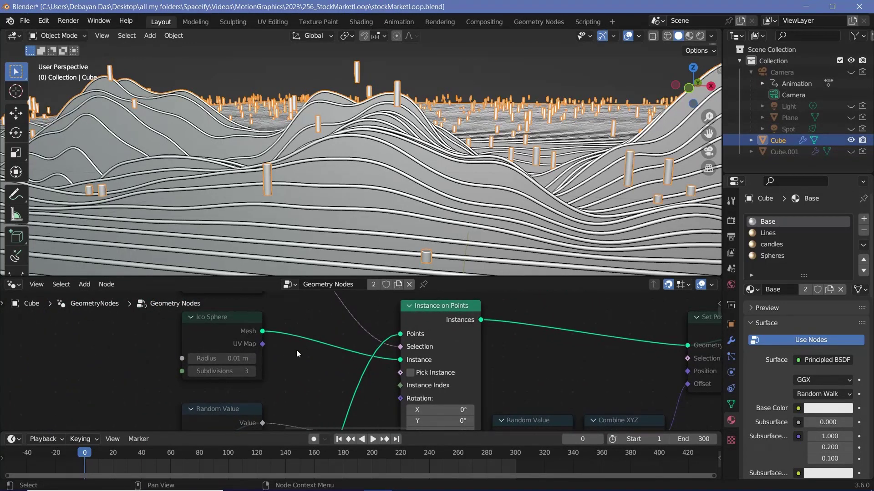
- Unmute the Boolean Random Value node driving the spheres' Selection and the Ico Sphere node feeding the Instance input
middle_click_drag(217, 325, 254, 345)
left_click(246, 366)
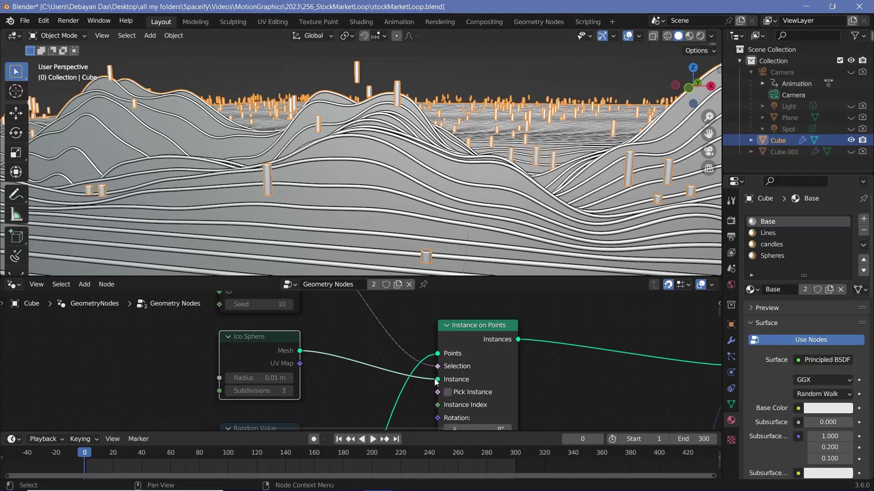
middle_click_drag(309, 375, 344, 465)
left_click(286, 334)
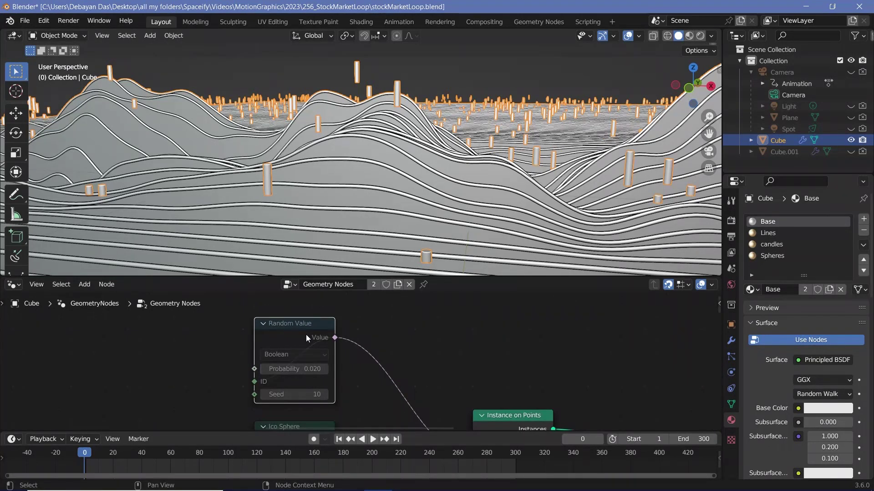
middle_click_drag(312, 376, 325, 319)
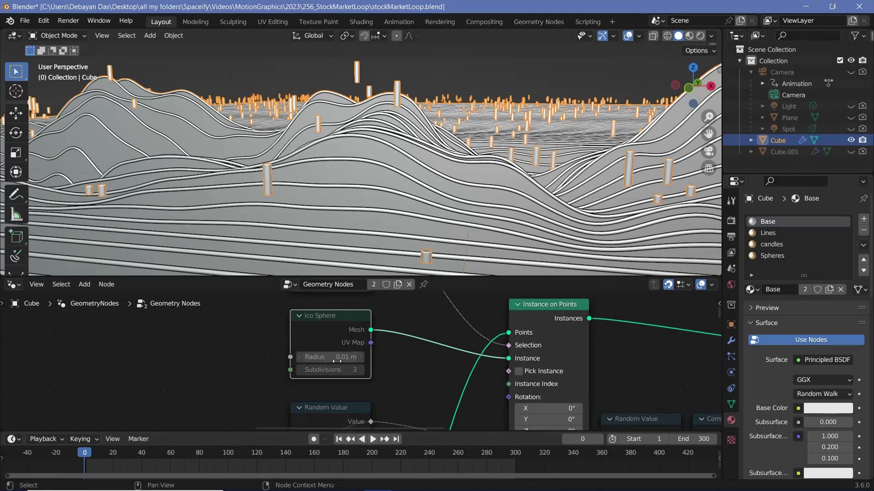
left_click(336, 322)
scroll(280, 356, "down", 2)
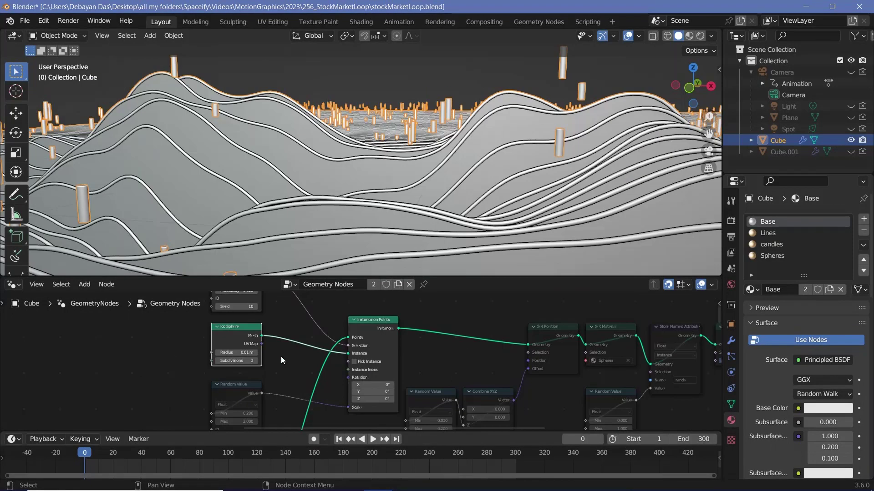
scroll(283, 371, "up", 1)
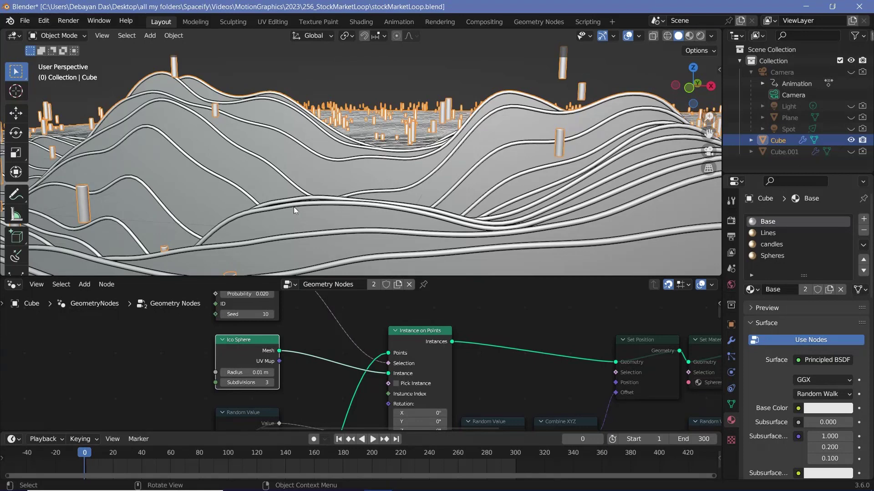
- Unmute the Float Random Value node driving the spheres' Scale and check the sphere instances on the surface up close
middle_click_drag(319, 373, 334, 318)
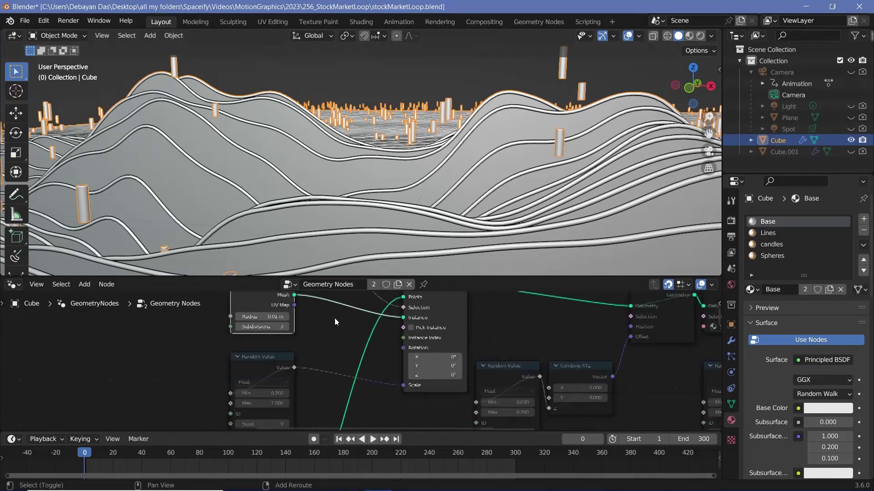
left_click(263, 364)
middle_click_drag(302, 357, 315, 328)
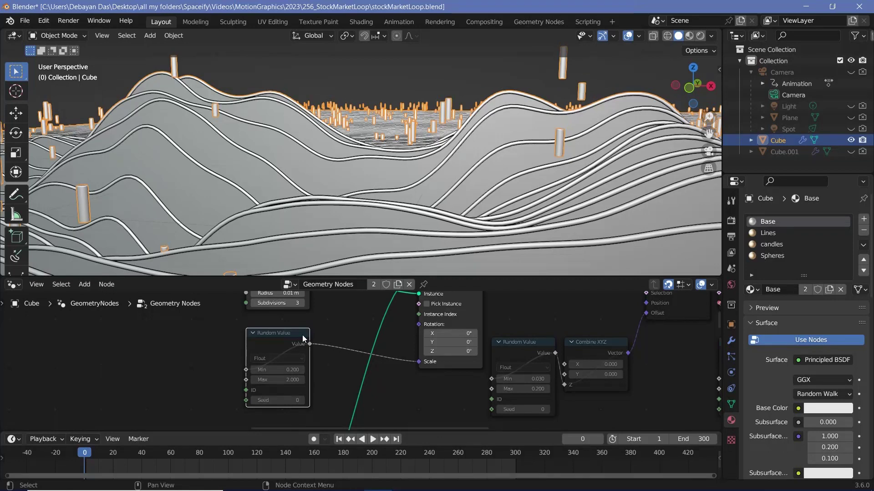
key("m")
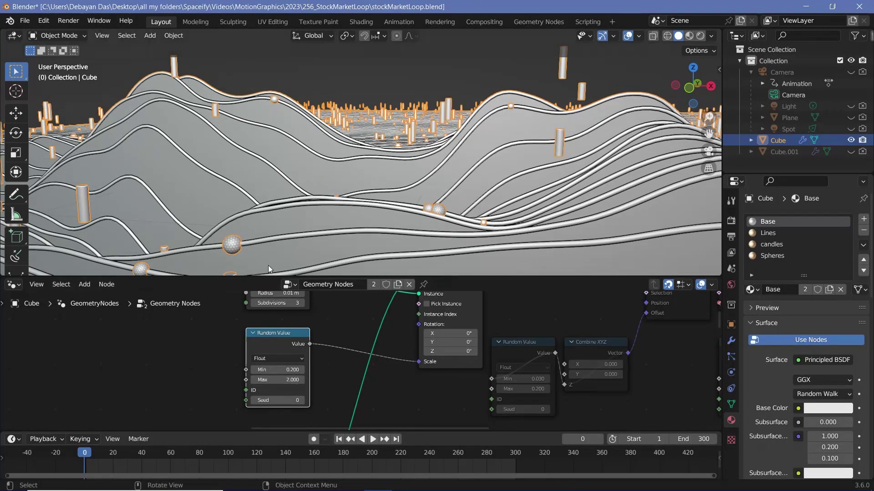
middle_click_drag(278, 239, 315, 208, "shift")
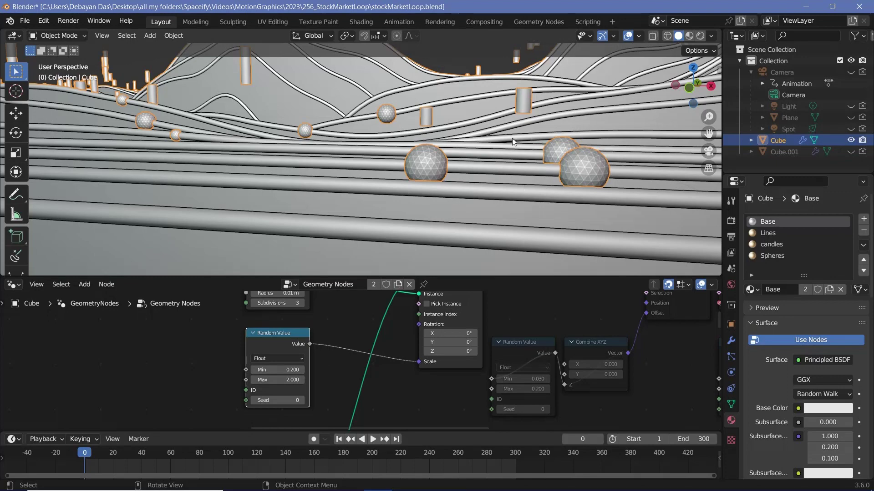
- Unmute the Set Position node after the spheres' Instance on Points and check the spheres across the whole surface
middle_click_drag(517, 326, 410, 414)
left_click(577, 352)
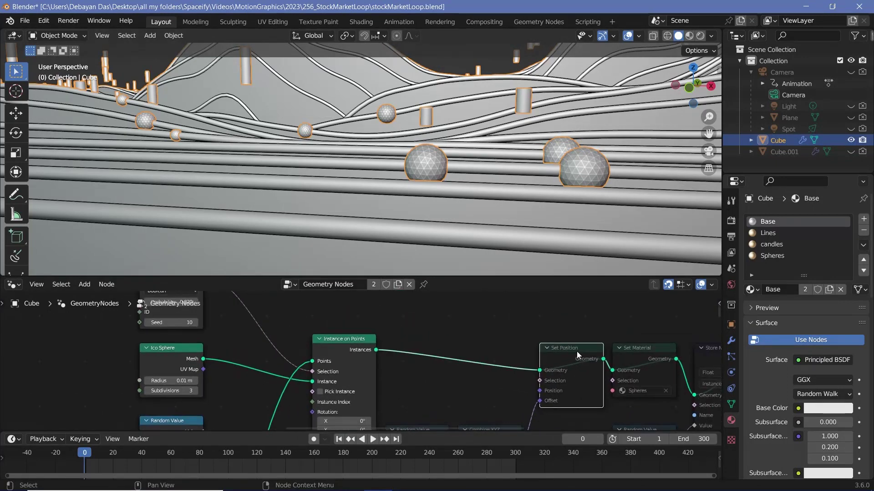
key("m")
middle_click_drag(577, 352, 495, 301)
scroll(502, 166, "down", 6)
middle_click_drag(490, 181, 427, 169, "shift")
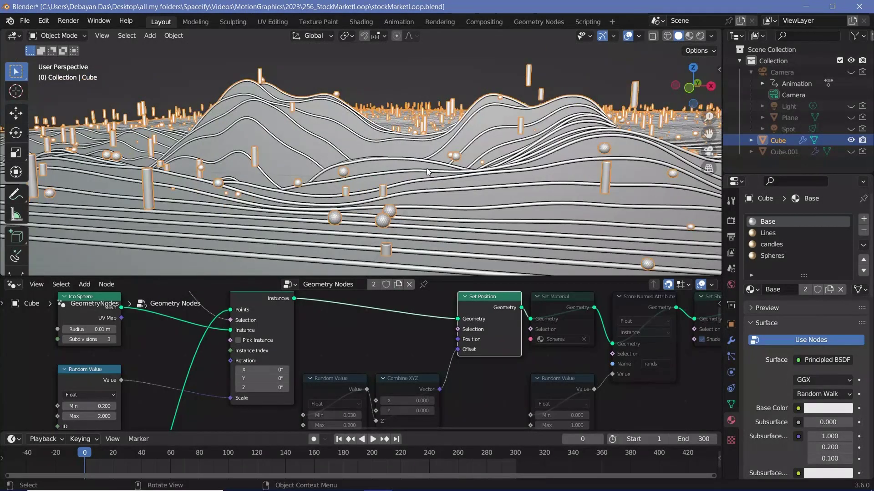
- Unmute the Combine XYZ and Float Random Value nodes that drive the Offset of the spheres' Set Position node
middle_click_drag(410, 391, 419, 364)
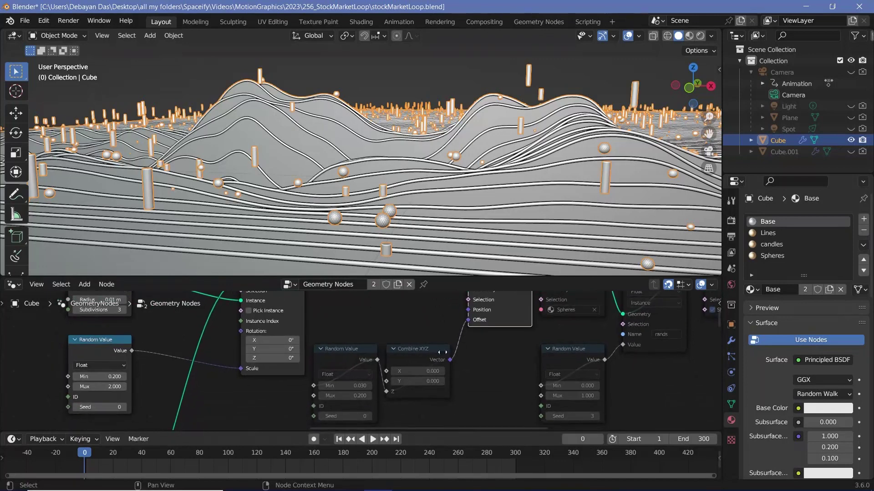
left_click(419, 361)
left_click_drag(385, 396, 386, 396)
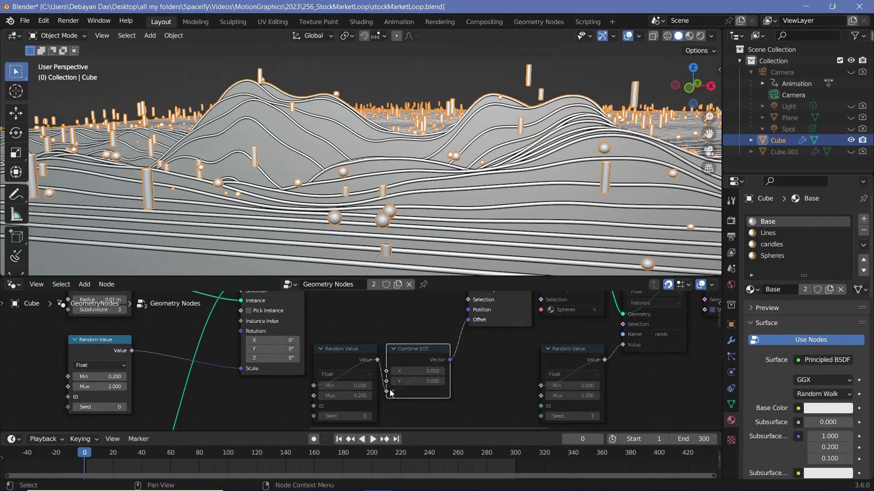
left_click(351, 356)
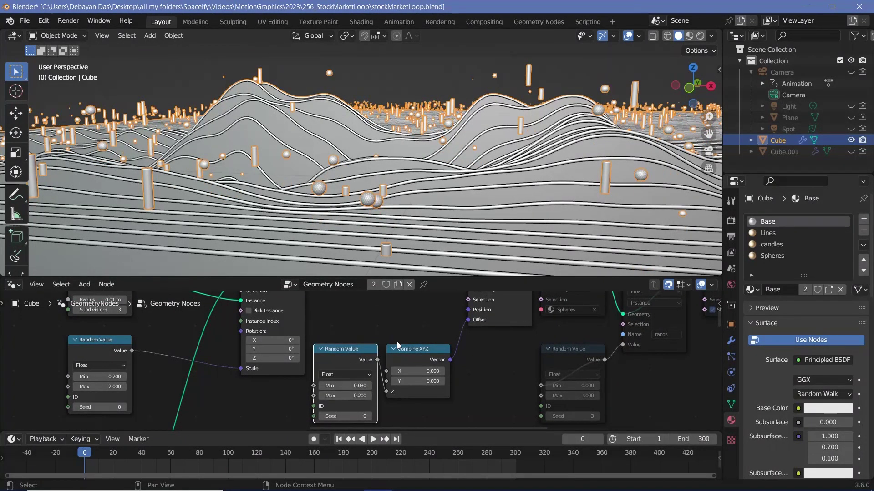
- Unmute the Set Material node that assigns the Spheres material to the sphere instances
middle_click_drag(449, 376, 332, 427)
left_click(436, 333)
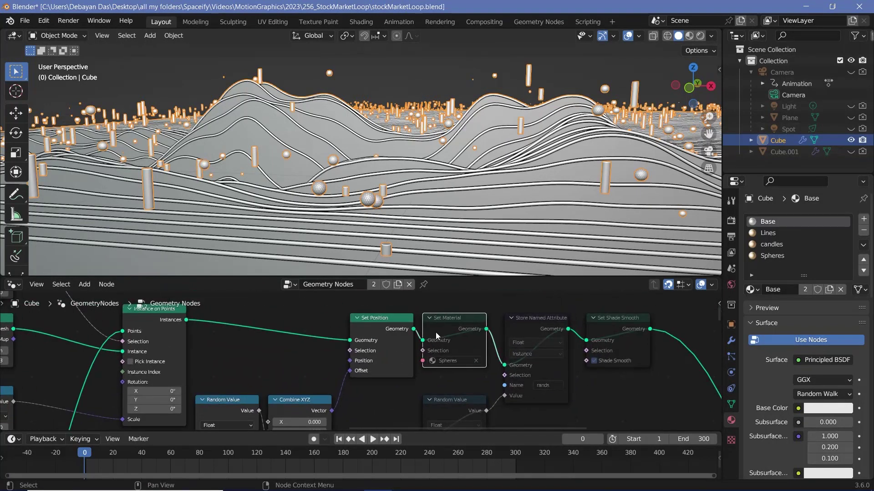
middle_click_drag(435, 332, 386, 321)
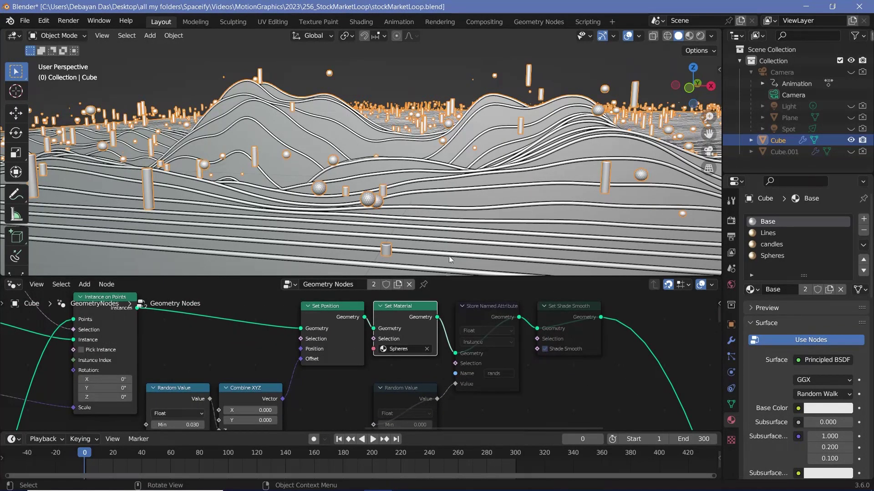
- Unmute the Store Named Attribute node named rands and the Float Random Value node that feeds its Value
middle_click_drag(475, 330, 431, 333)
left_click(439, 319)
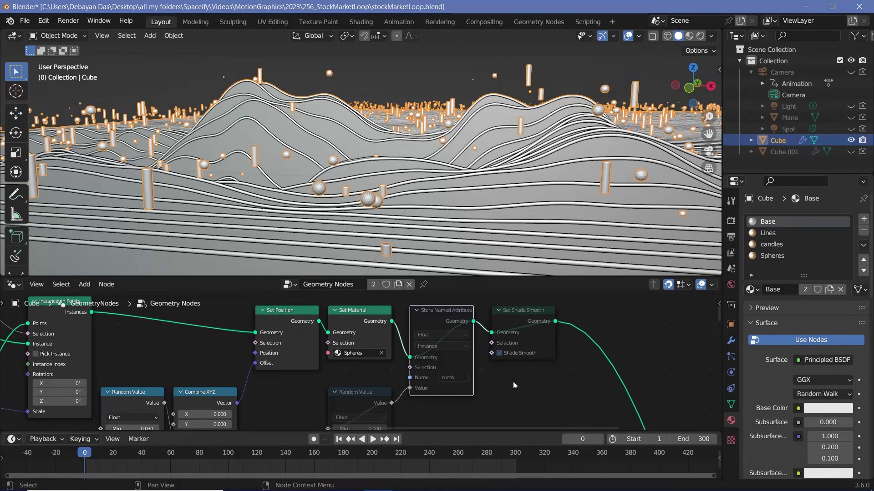
middle_click_drag(501, 394, 514, 343)
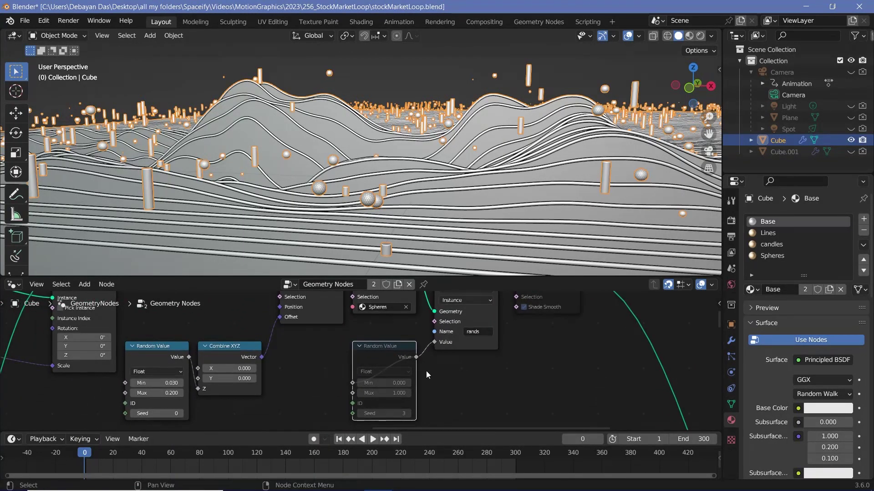
left_click(373, 405)
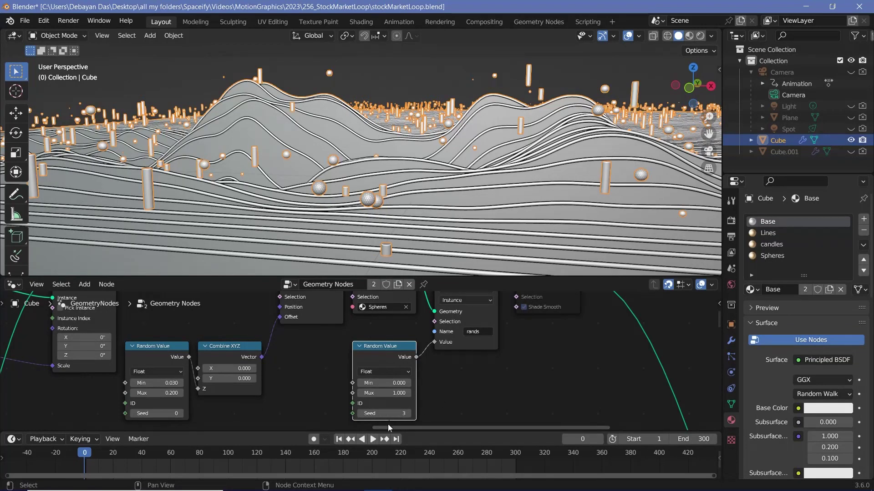
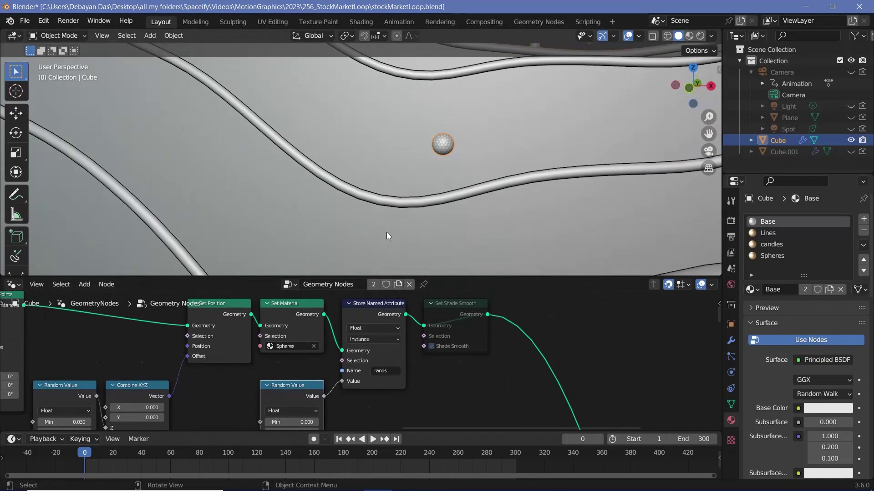
- Unmute the Set Shade Smooth node at the end of the spheres' branch
middle_click_drag(385, 239, 380, 214, "shift")
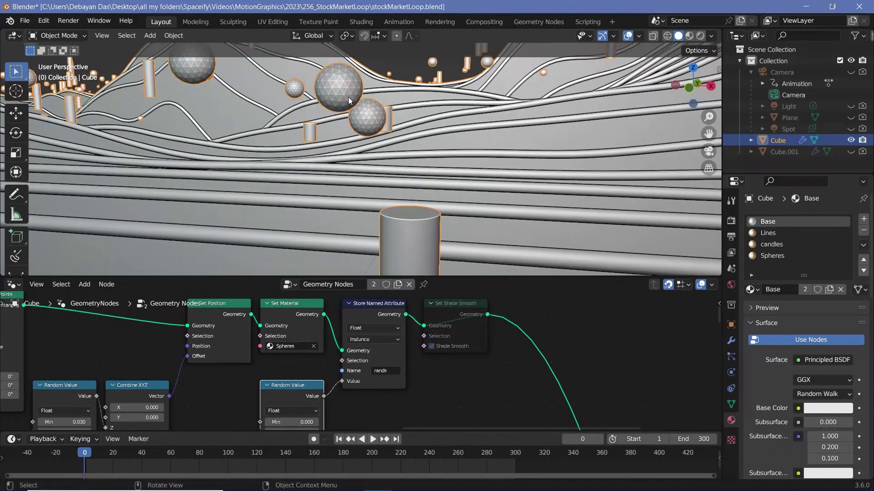
left_click(451, 313)
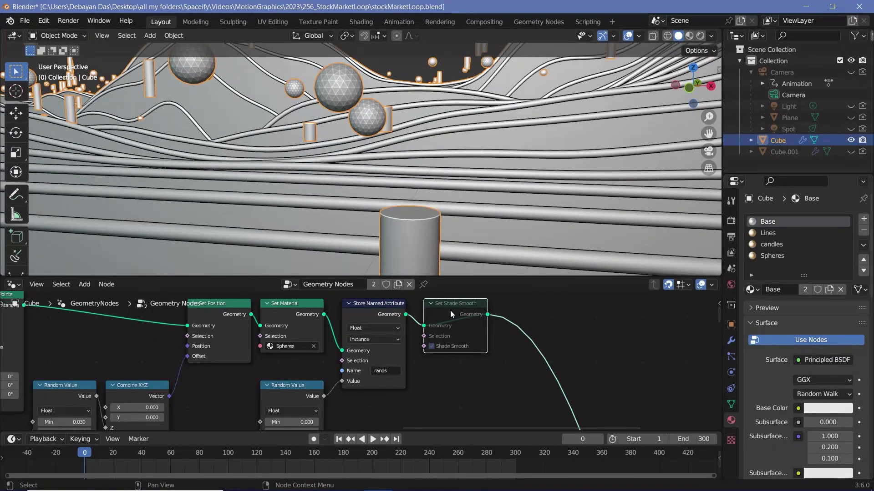
key("m")
scroll(404, 159, "down", 3)
scroll(546, 336, "down", 5)
middle_click_drag(546, 337, 610, 380)
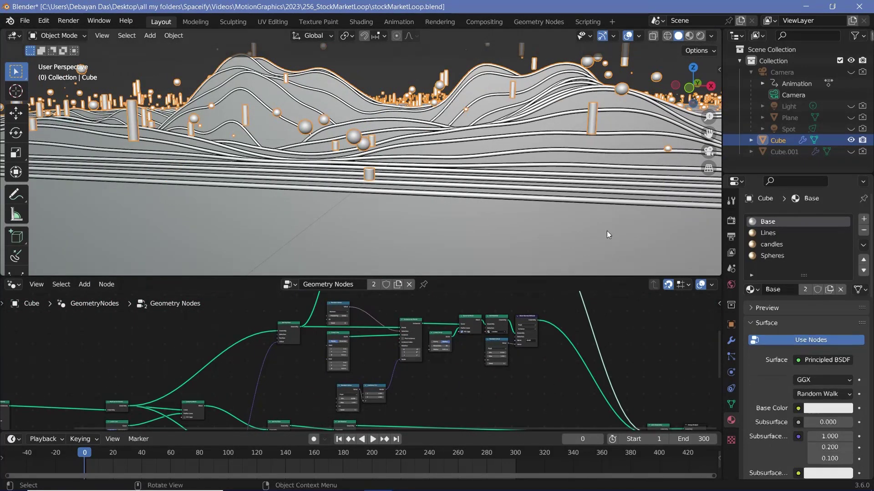
- Review the enabled render effects and open the World shader nodes to examine the Background and Volume Scatter settings
left_click(731, 221)
scroll(770, 356, "down", 3)
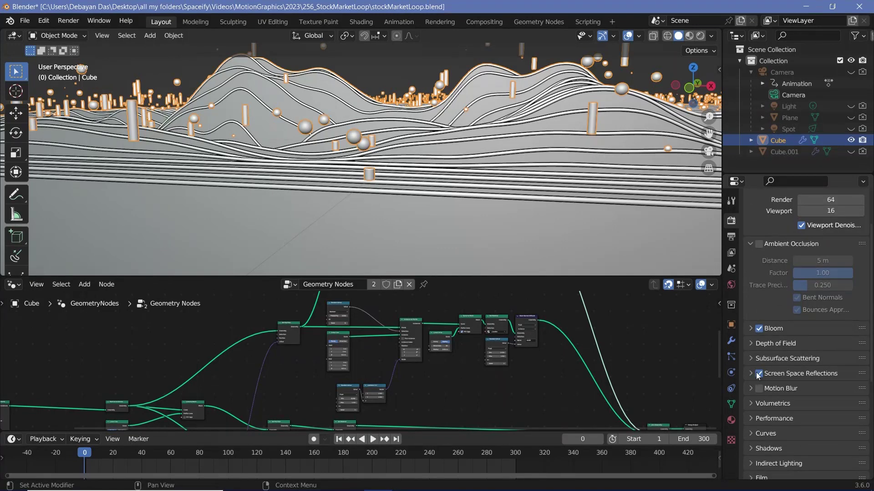
left_click(730, 284)
left_click(14, 284)
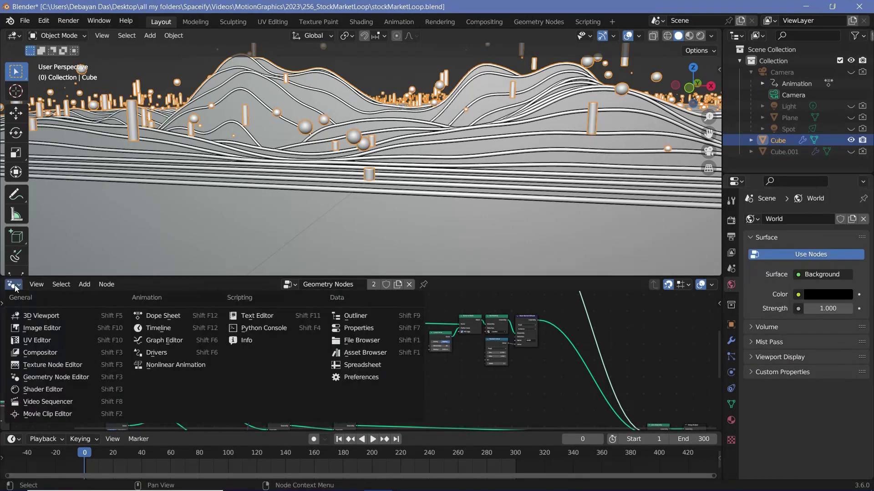
left_click(43, 390)
middle_click_drag(206, 353, 263, 347)
scroll(355, 359, "up", 6)
middle_click_drag(164, 376, 511, 318)
scroll(354, 352, "up", 6)
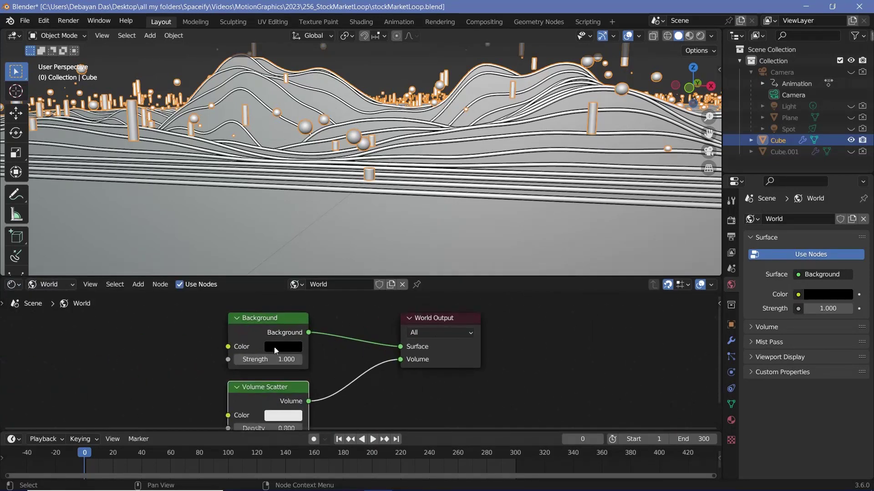
middle_click_drag(356, 373, 357, 323)
scroll(278, 340, "up", 3)
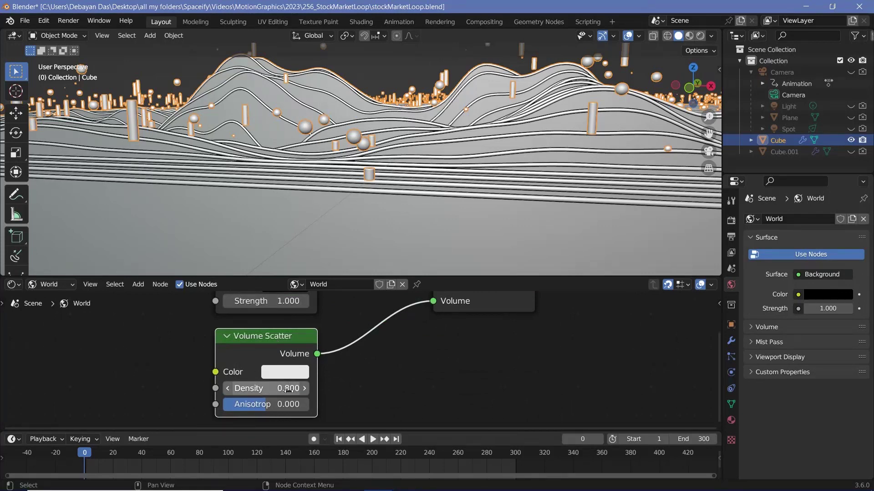
- Switch the viewport to rendered shading and unhide the Light object
key("Home")
left_click(700, 37)
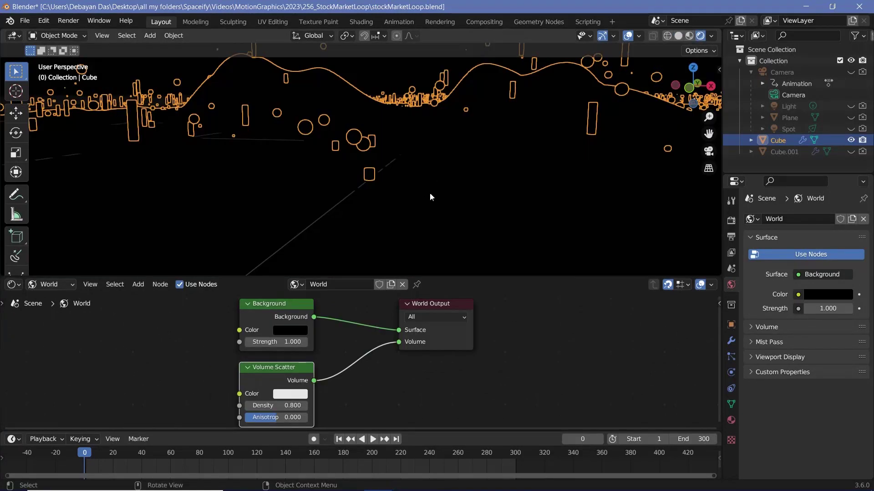
middle_click_drag(409, 149, 430, 172, "shift")
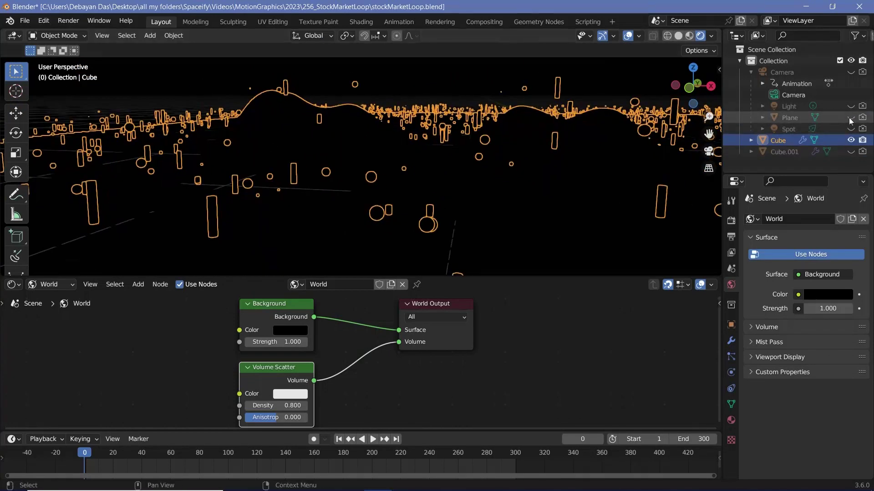
left_click(850, 106)
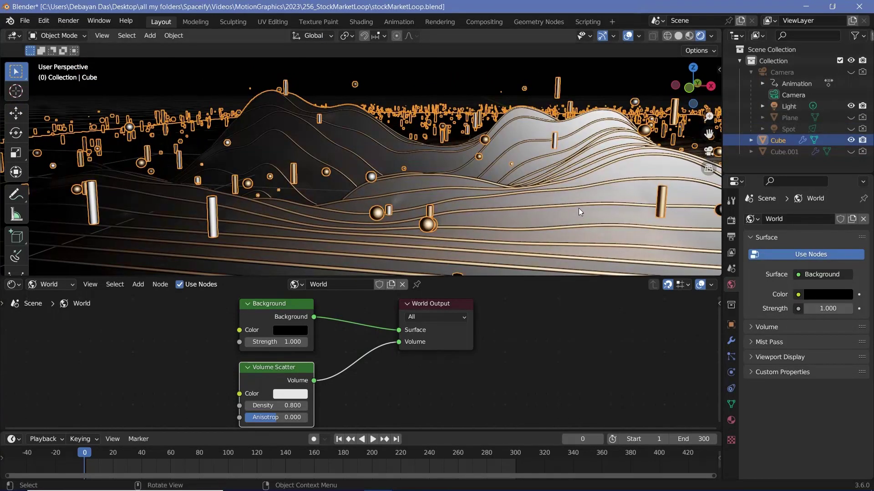
- Turn off the viewport overlays for a clean view of the lit surface
middle_click_drag(578, 208, 419, 189, "shift")
left_click(523, 182)
scroll(392, 190, "up", 3)
- Switch the shader editor to object materials and set the Value of the Base material's Base Color to 1.000
left_click(60, 285)
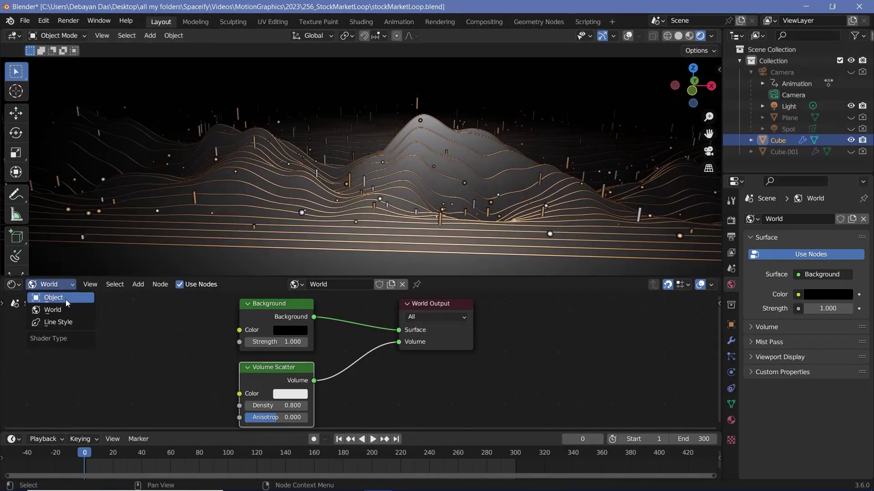
left_click(65, 300)
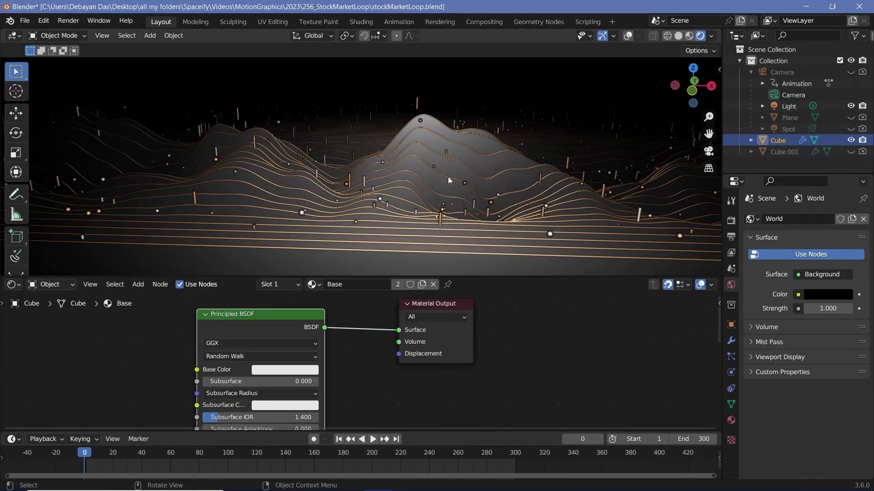
middle_click_drag(249, 414, 291, 359)
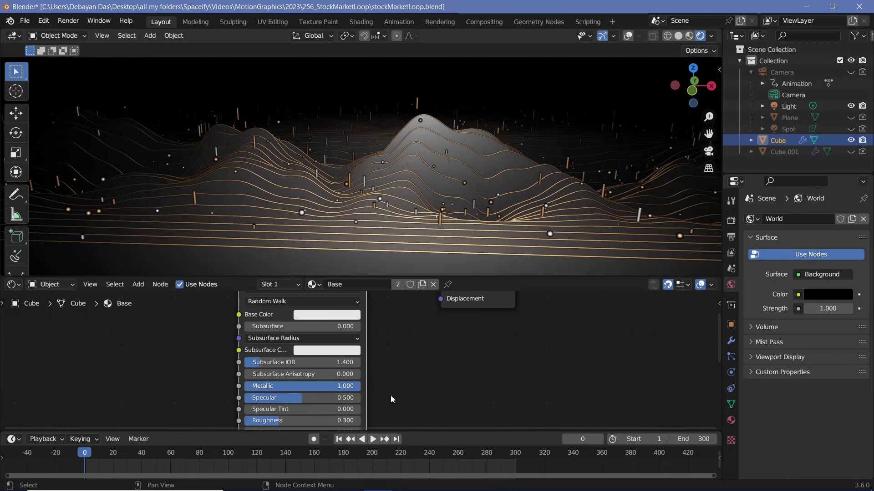
scroll(294, 379, "down", 4)
scroll(295, 380, "left", 2)
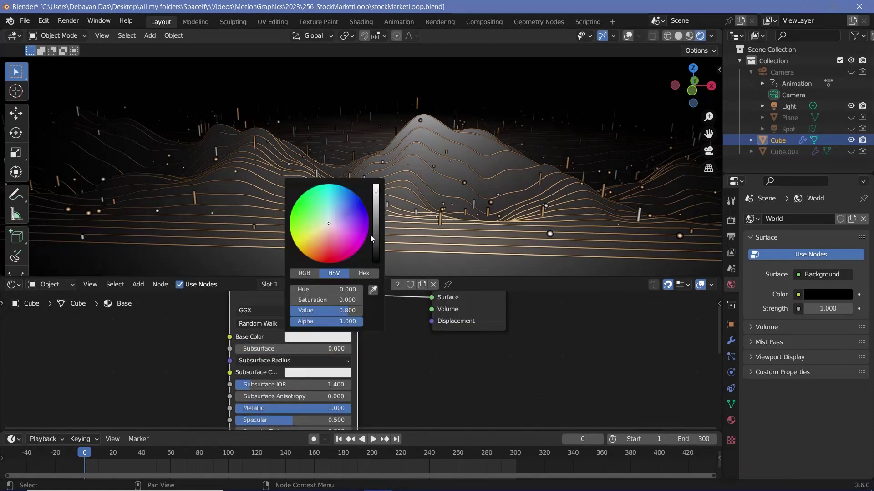
left_click_drag(375, 201, 376, 186)
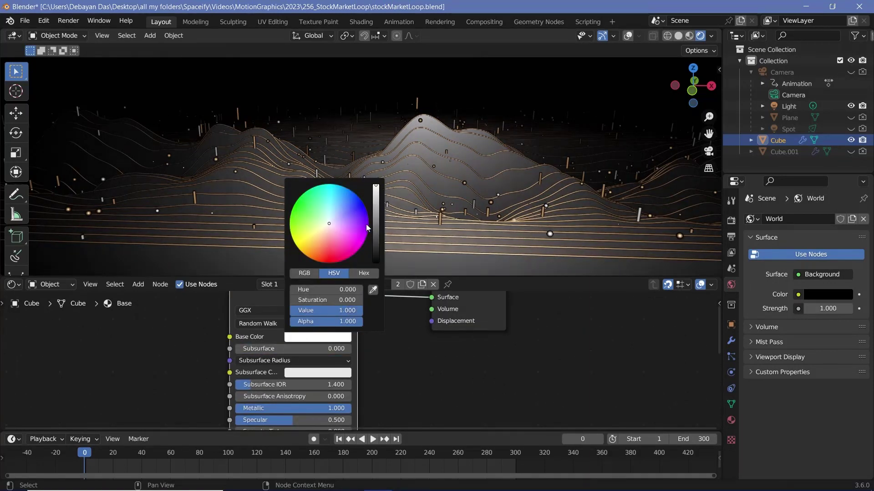
- Open the Lines material and examine its Base Color hex code, Metallic and Roughness
left_click(730, 420)
left_click(767, 233)
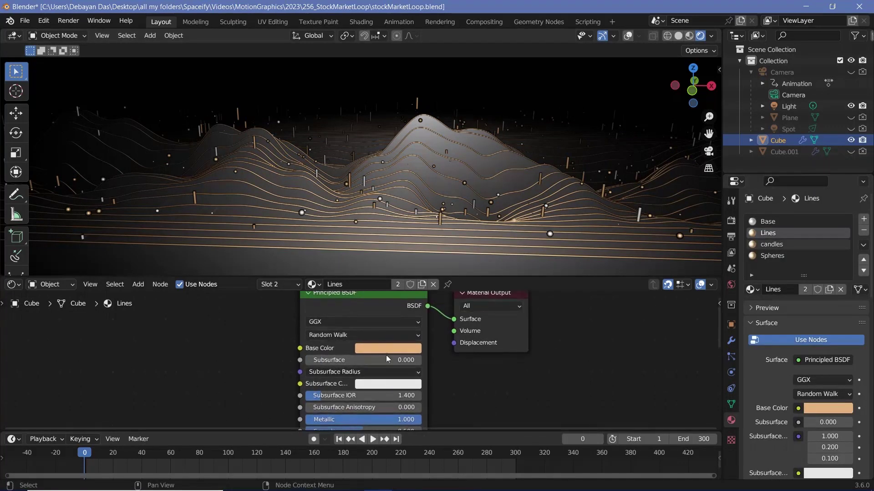
left_click(386, 348)
left_click(433, 285)
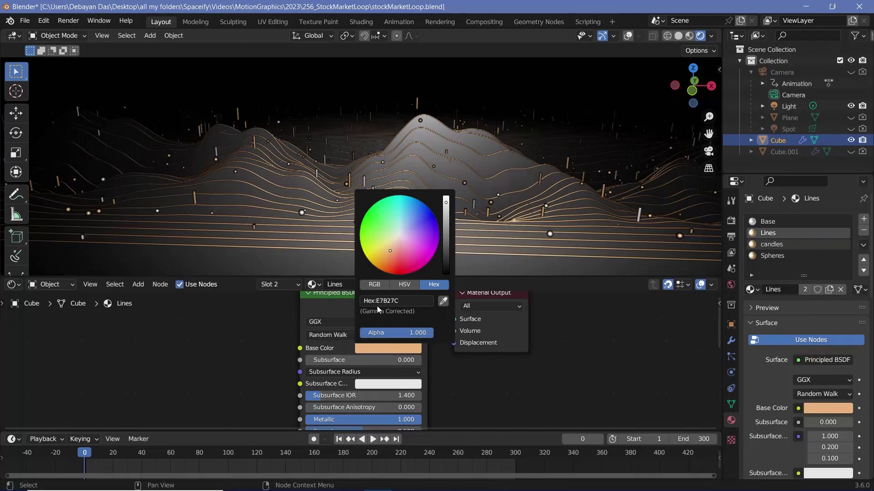
middle_click_drag(445, 405, 467, 344)
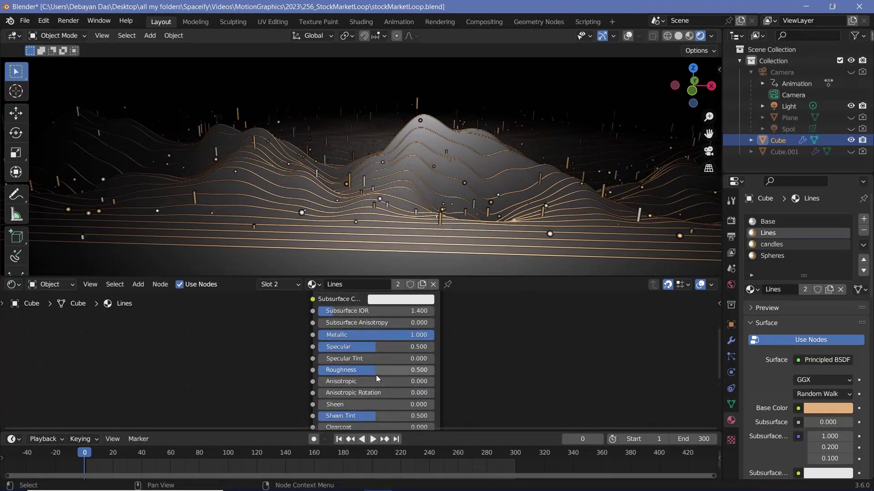
- Open the candles material, examine its Principled BSDF settings and inspect the candles up close in the viewport
left_click(776, 246)
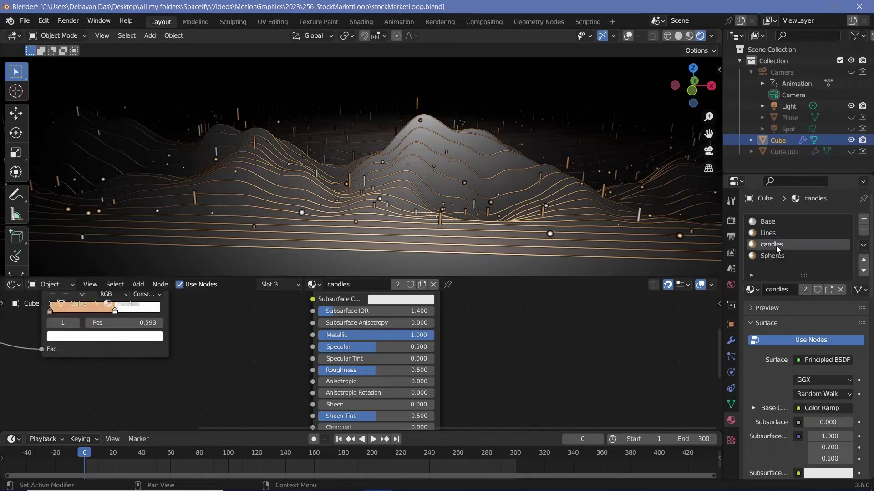
middle_click_drag(406, 301, 418, 370)
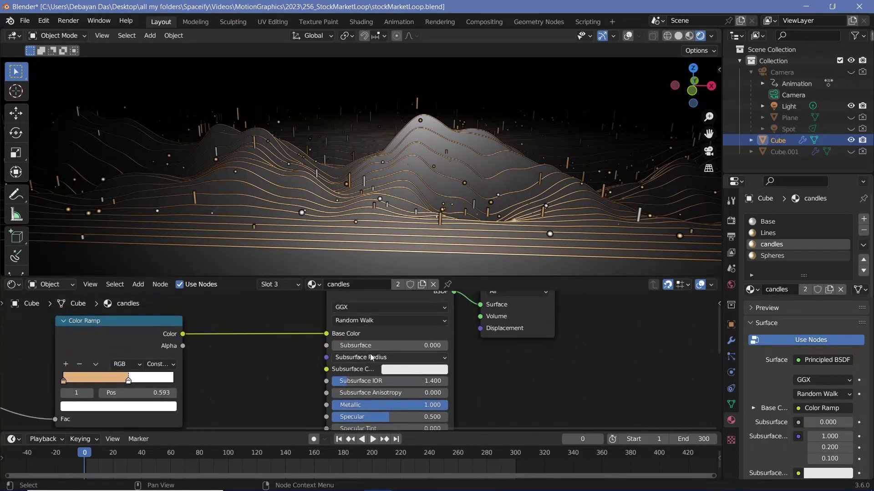
middle_click_drag(379, 395, 411, 330)
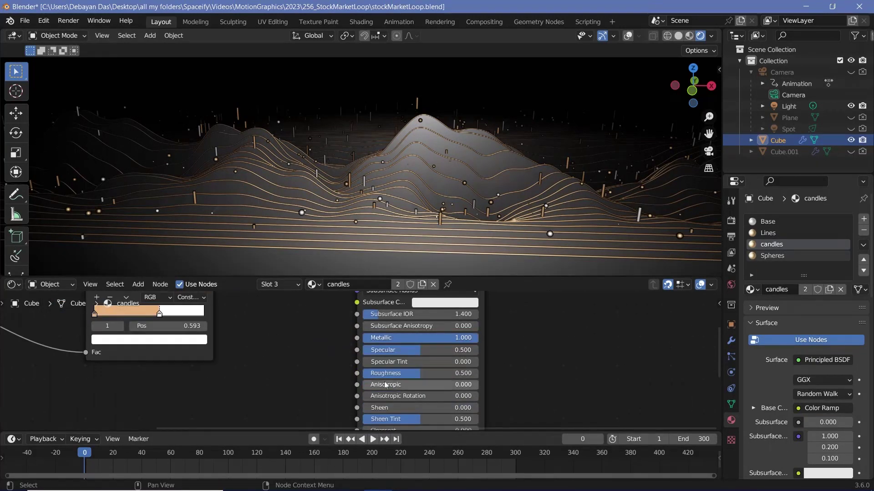
middle_click_drag(422, 377, 416, 426)
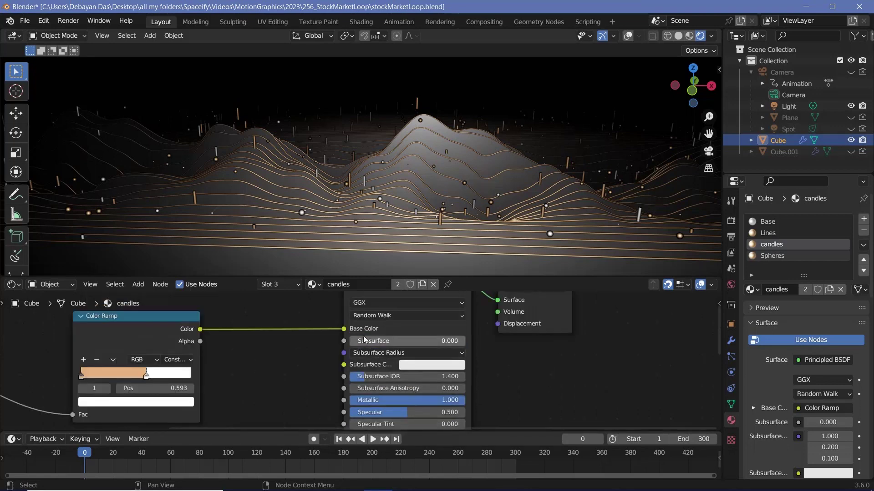
middle_click_drag(454, 185, 427, 176)
scroll(422, 211, "up", 3)
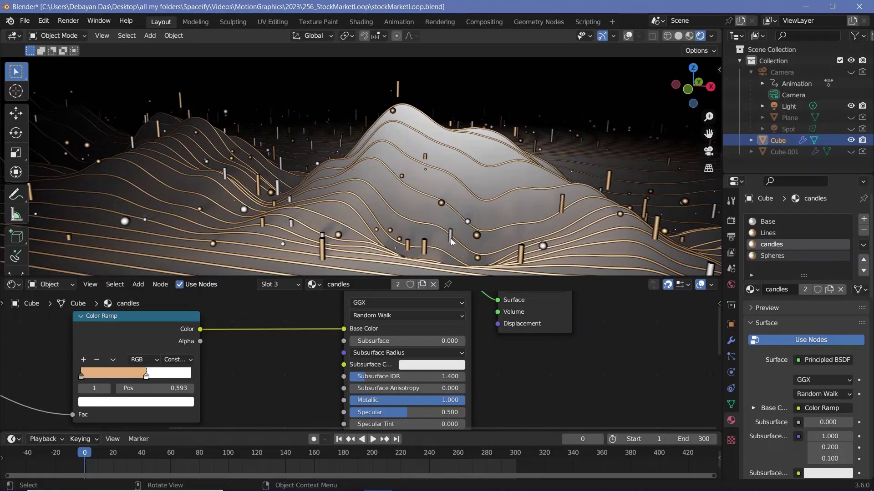
scroll(360, 233, "up", 3)
scroll(359, 234, "down", 3)
- Examine the candles material's Color Ramp, checking its interpolation options and the colors of both stops
middle_click_drag(140, 323, 250, 323)
scroll(253, 321, "up", 2)
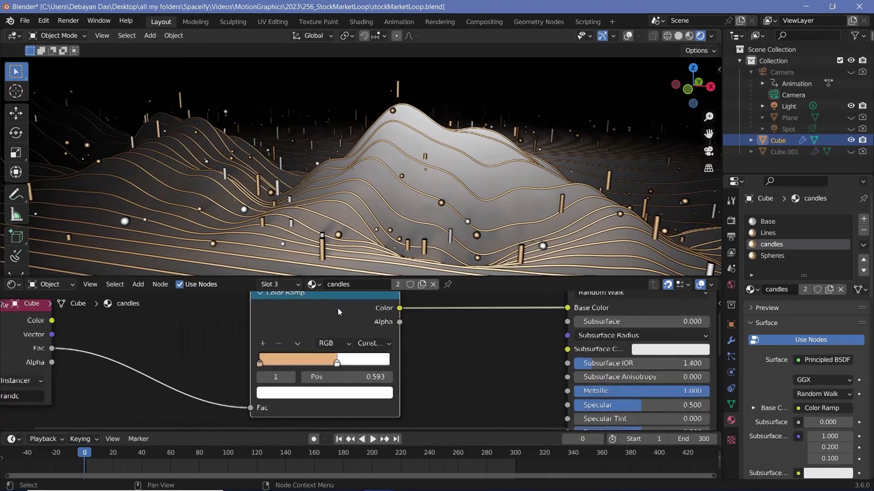
left_click(384, 344)
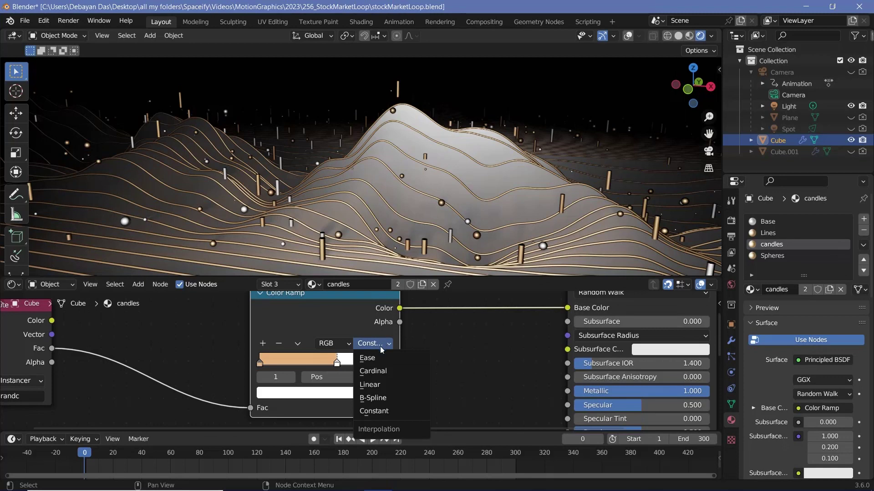
left_click(260, 363)
left_click(282, 389)
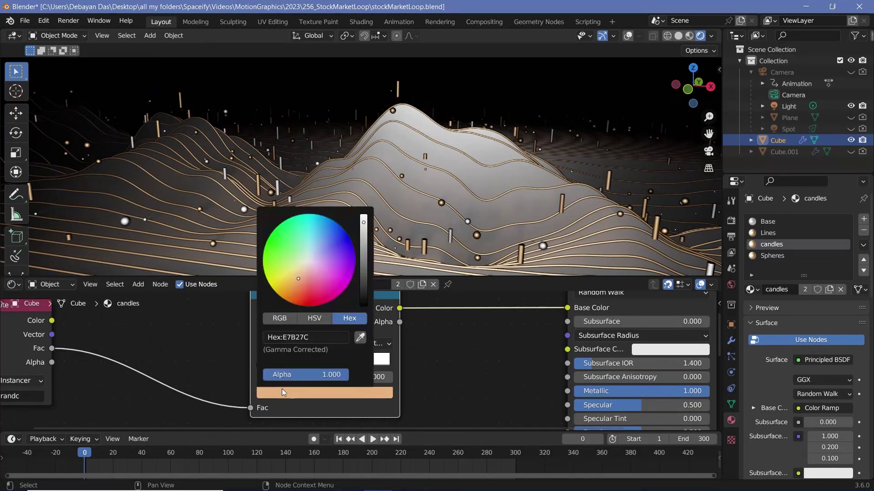
left_click(337, 362)
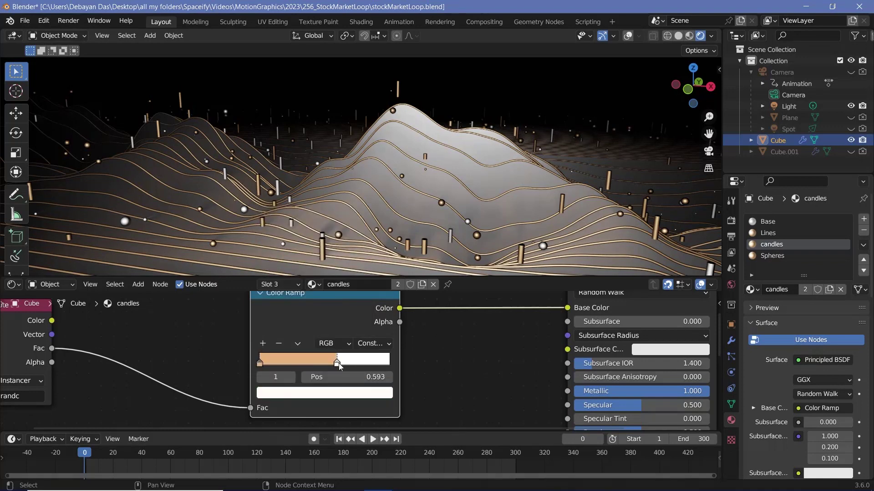
- Move the candles material's Attribute node closer to the Color Ramp and check its type and name
middle_click_drag(126, 410, 274, 413)
left_click_drag(165, 342, 304, 354)
middle_click_drag(257, 364, 227, 337)
scroll(228, 337, "up", 3)
left_click(250, 372)
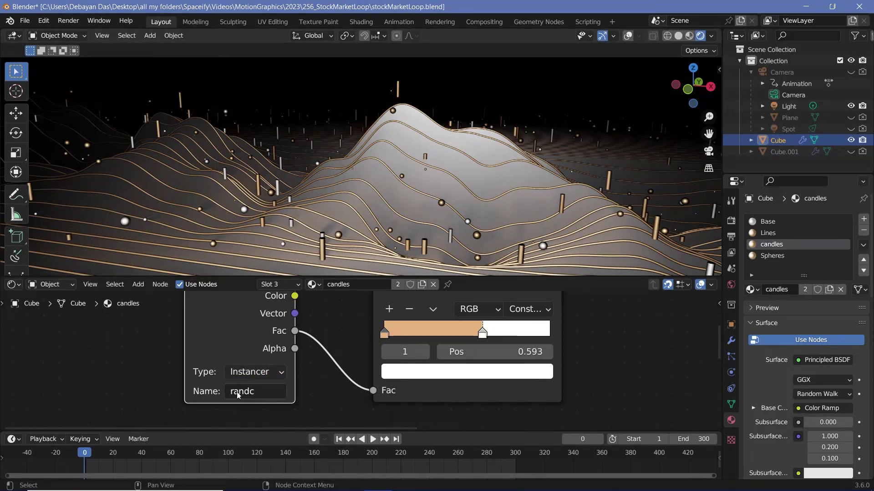
- Open the Spheres material and move its Attribute node next to the Color Ramp, checking the attribute's type and name
left_click(774, 256)
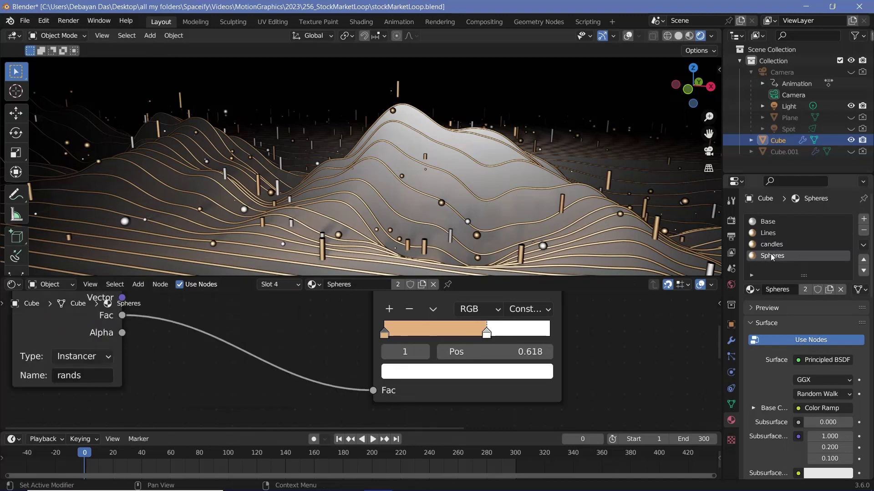
scroll(599, 346, "down", 5)
middle_click_drag(599, 347, 220, 338)
middle_click_drag(226, 390, 414, 417)
middle_click_drag(209, 355, 395, 351)
left_click_drag(163, 330, 330, 342)
scroll(314, 345, "up", 2)
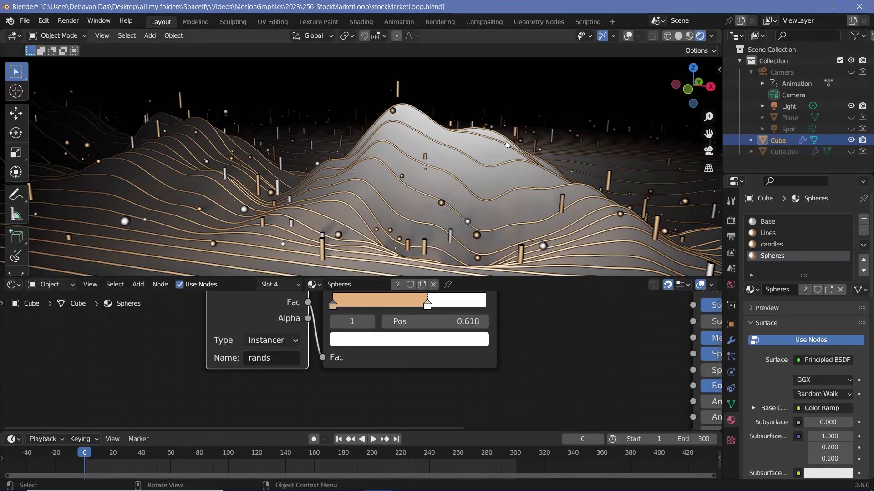
- Select the Light object, turn off its Custom Distance and inspect the lighting across the surface
left_click(788, 106)
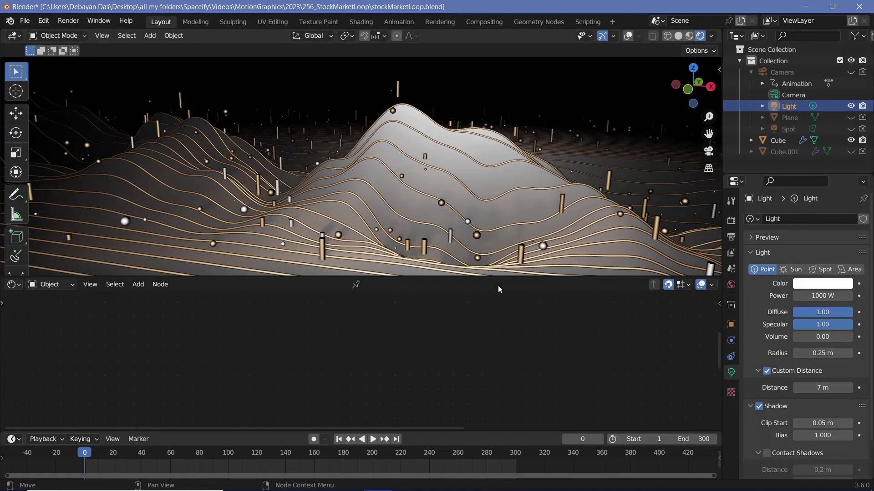
scroll(512, 205, "down", 2)
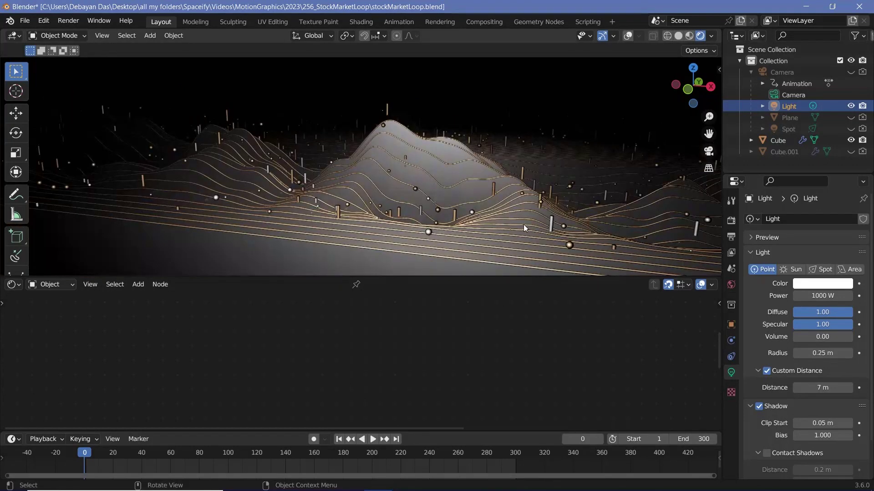
left_click(766, 371)
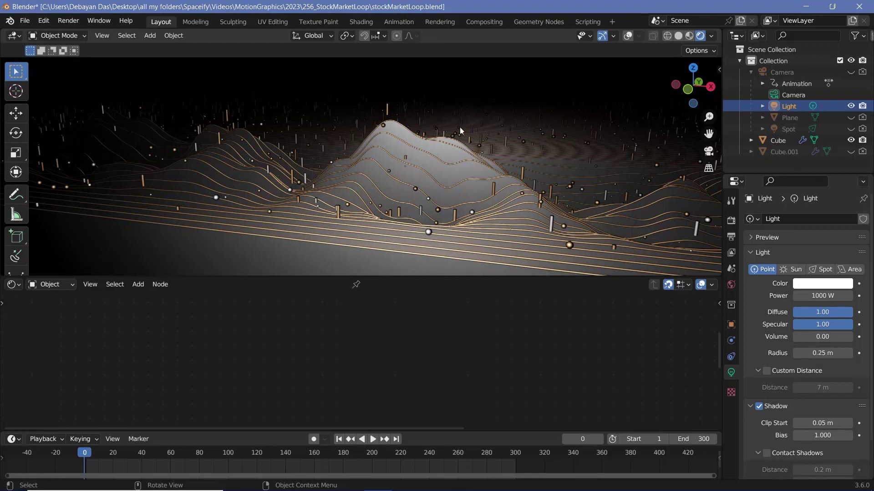
scroll(441, 163, "up", 3)
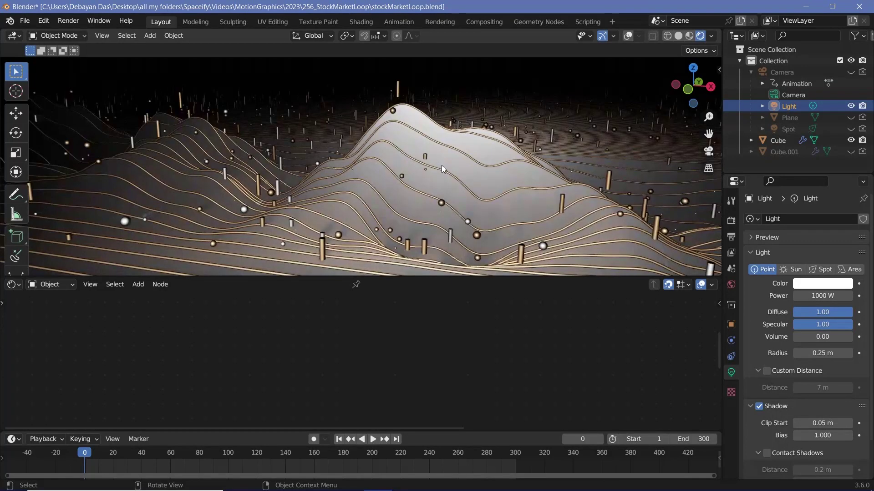
middle_click_drag(443, 166, 405, 194)
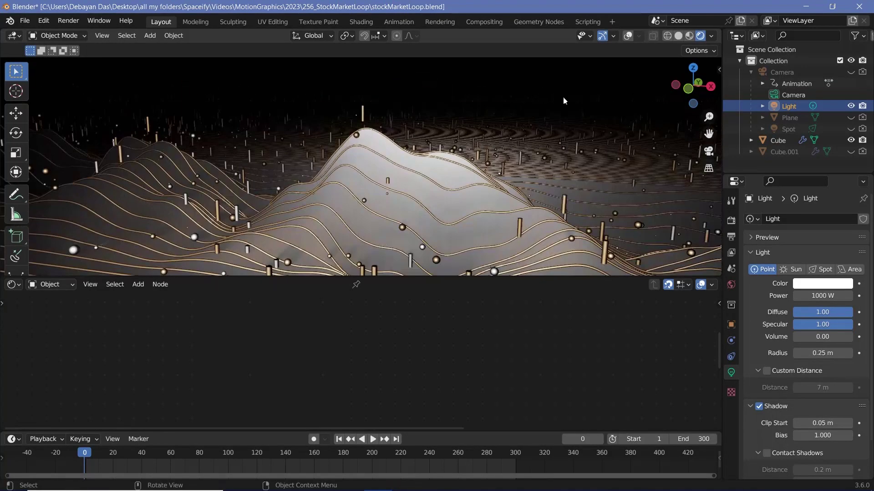
- Turn the Light's Custom Distance back on and inspect the light's falloff over the terrain
left_click(767, 371)
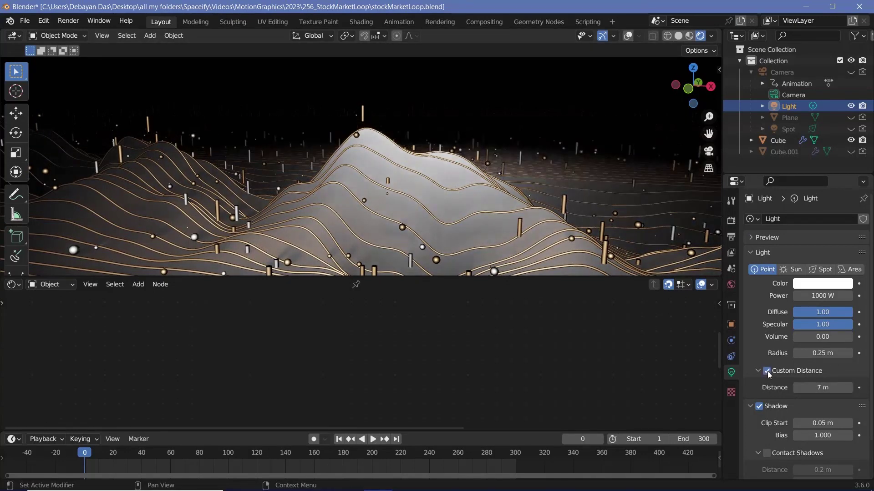
scroll(434, 180, "down", 2)
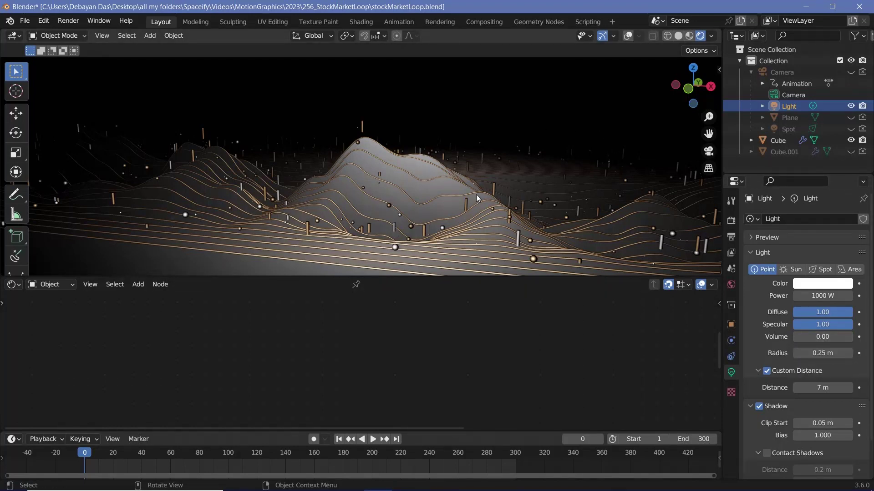
- Make the Camera visible in the viewport and in renders and check the scene through it
left_click(851, 72)
left_click(863, 73)
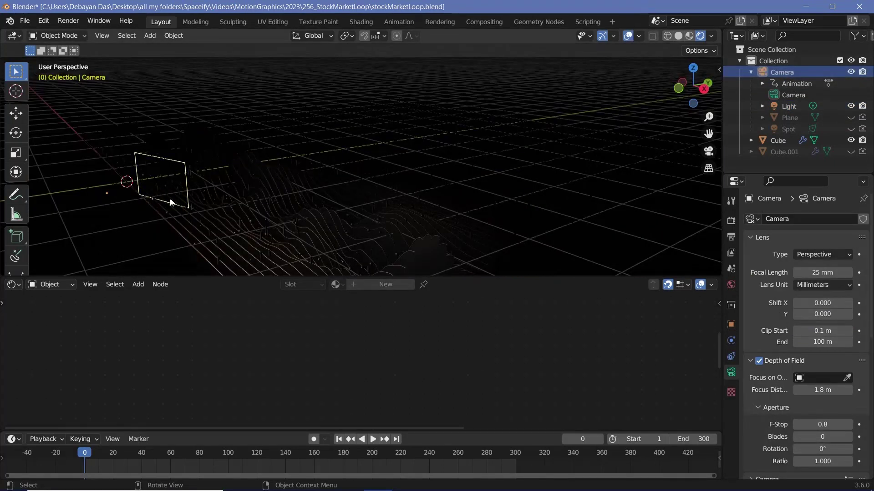
key("KP_0")
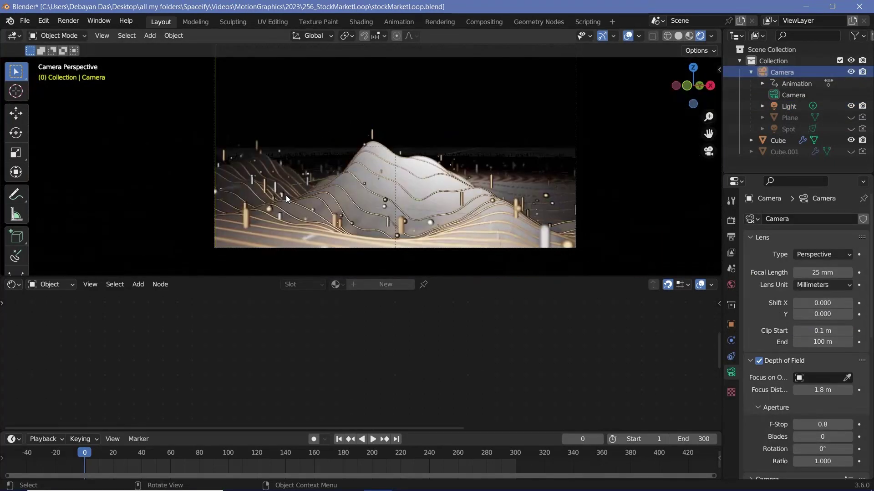
middle_click_drag(476, 157, 375, 234)
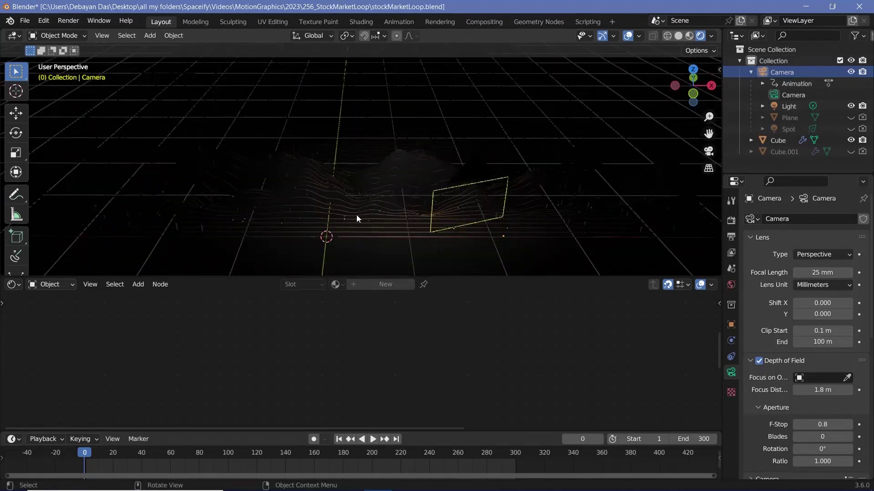
- Enable the Camera to View lock and return to the camera view
key("n")
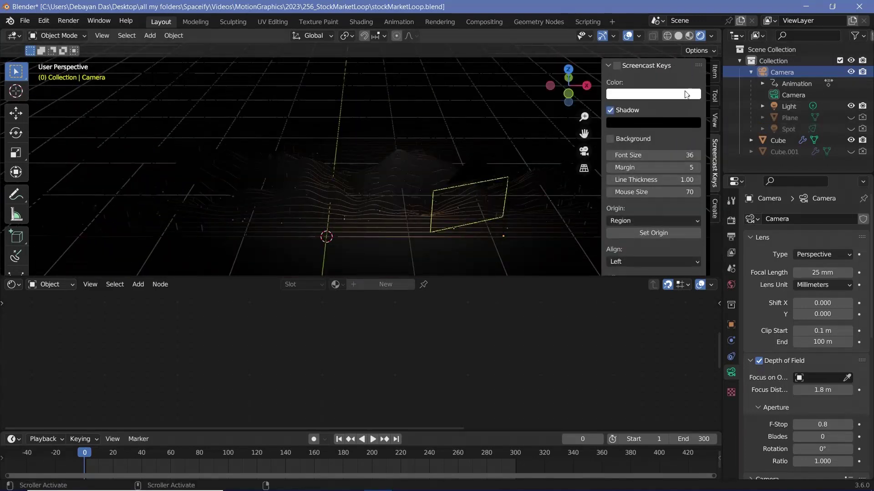
left_click(719, 118)
left_click(651, 206)
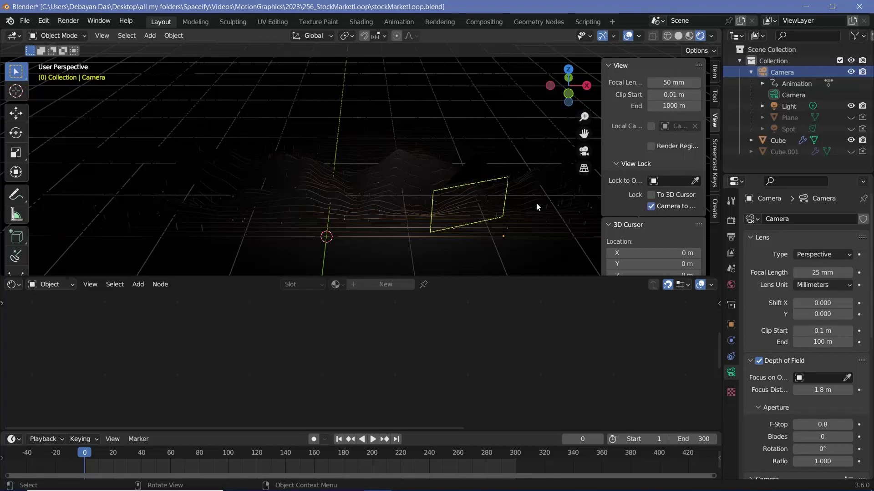
key("KP_0")
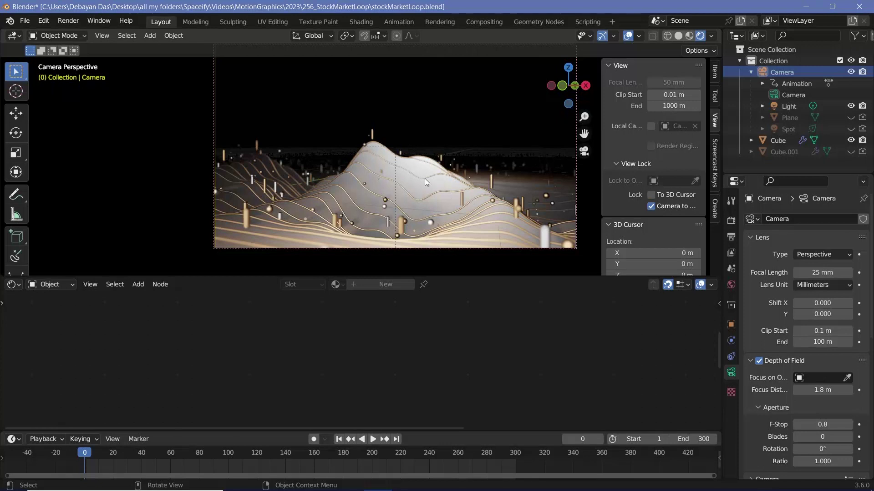
key("n")
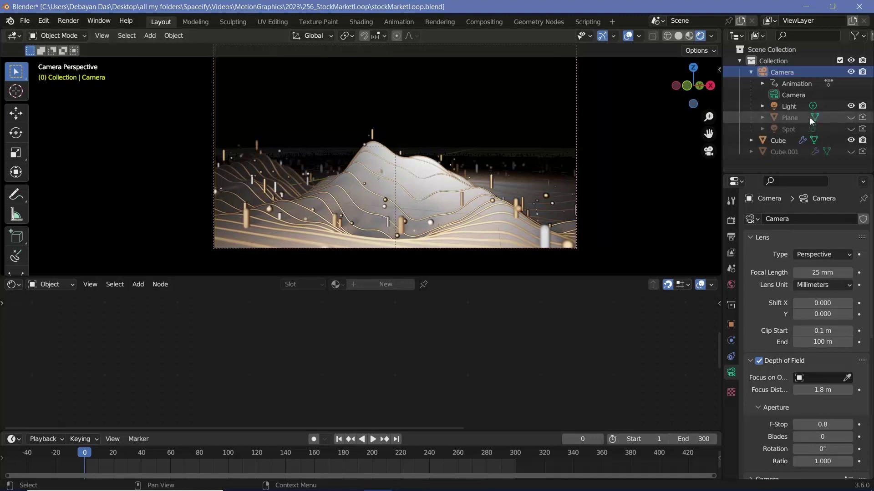
- Parent the Light to the Camera using the Object option
left_click(792, 106)
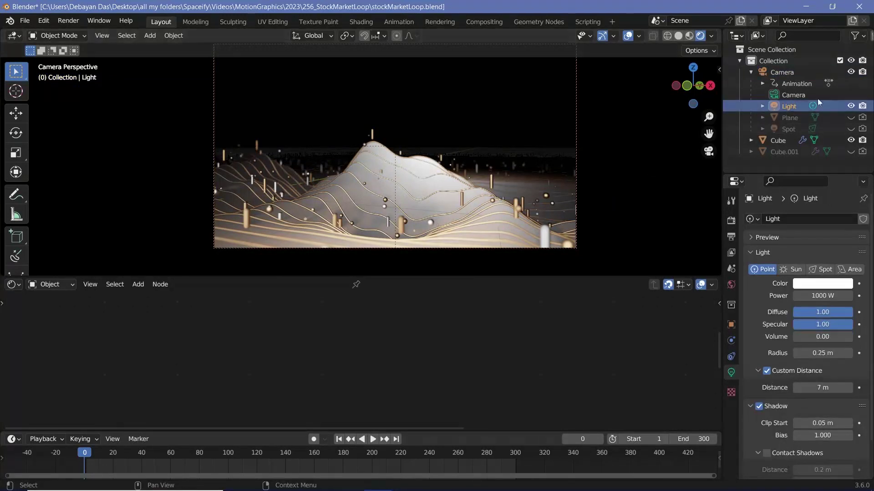
left_click(779, 72, "ctrl")
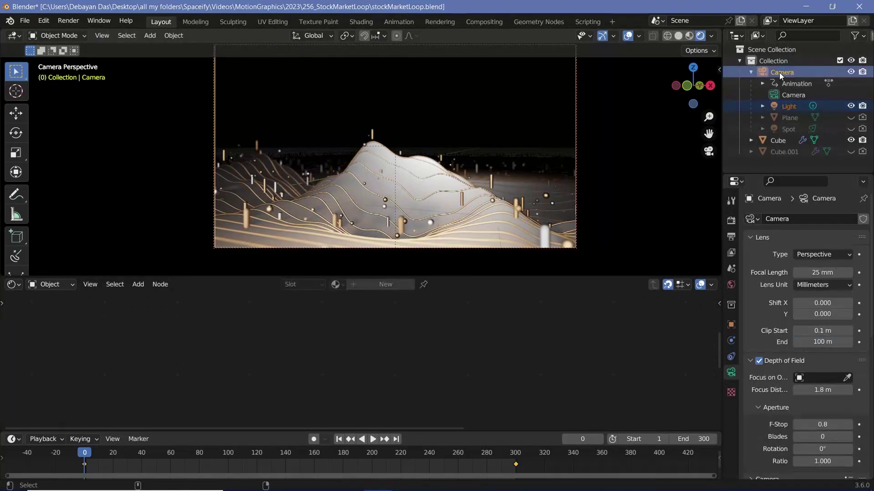
key("ctrl+p")
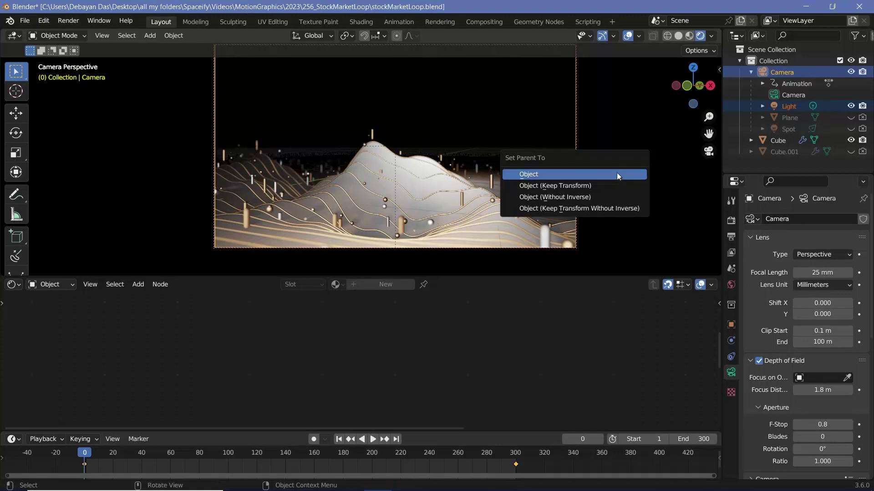
key("Return")
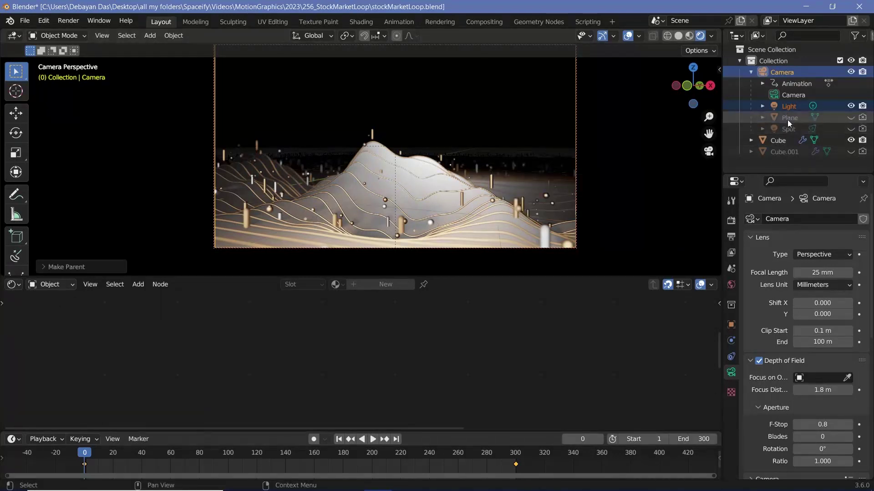
- Make the Plane visible in the viewport and in renders and parent it to the Camera
left_click(787, 118)
left_click(850, 118)
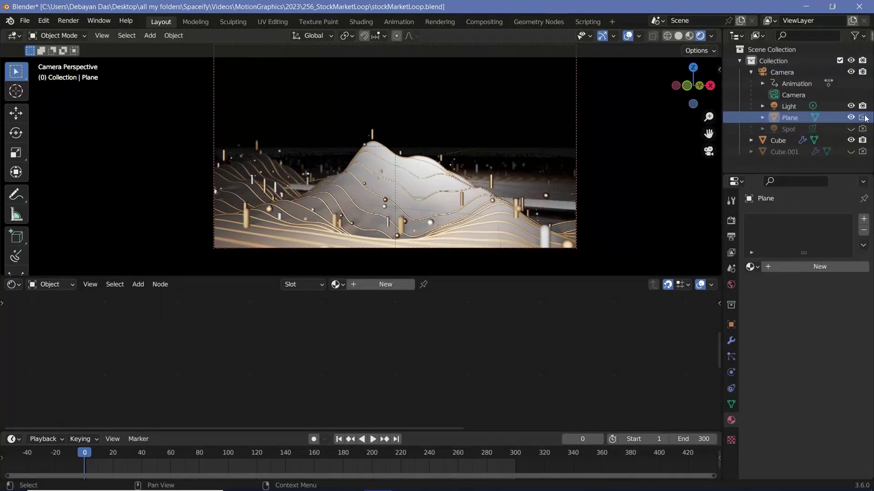
left_click(862, 118)
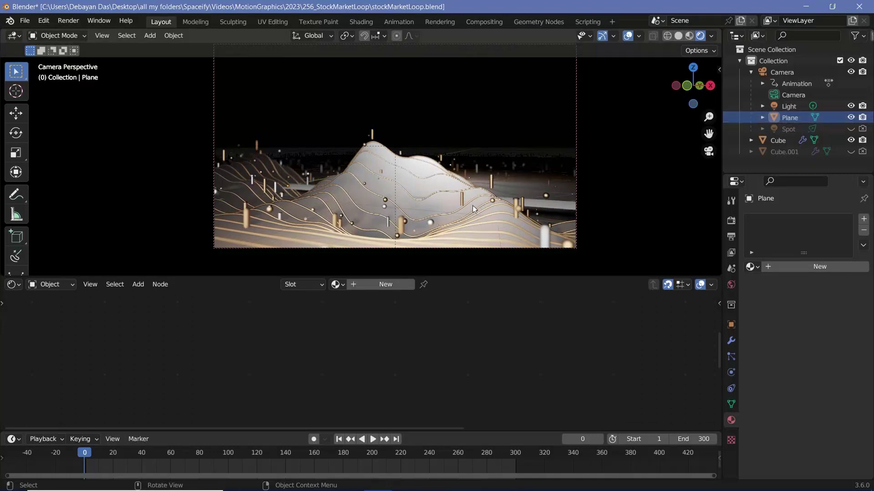
left_click(783, 72, "ctrl")
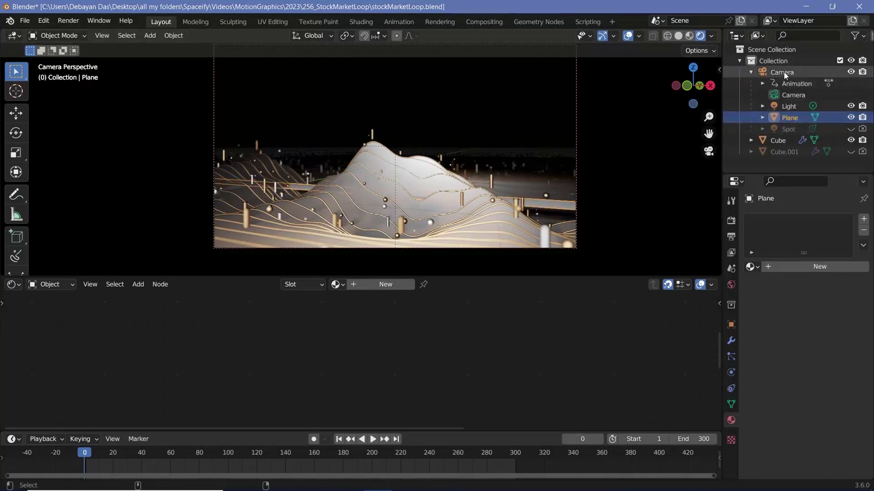
key("ctrl+p")
left_click(544, 160)
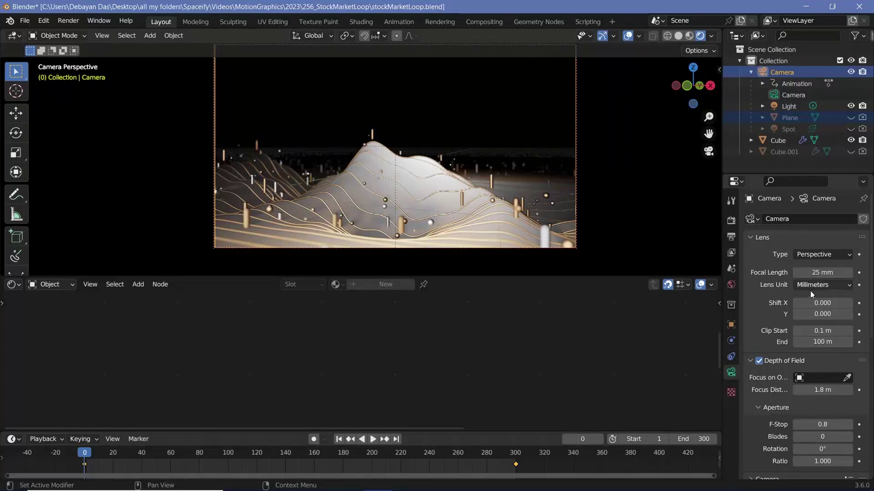
- Review the Camera's Depth of Field and Aperture settings and toggle the viewport overlays
scroll(802, 338, "down", 4)
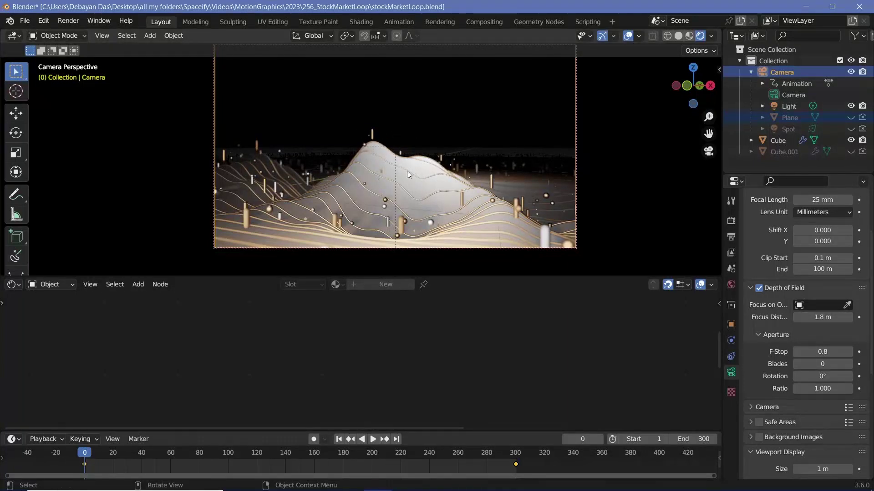
left_click(629, 36)
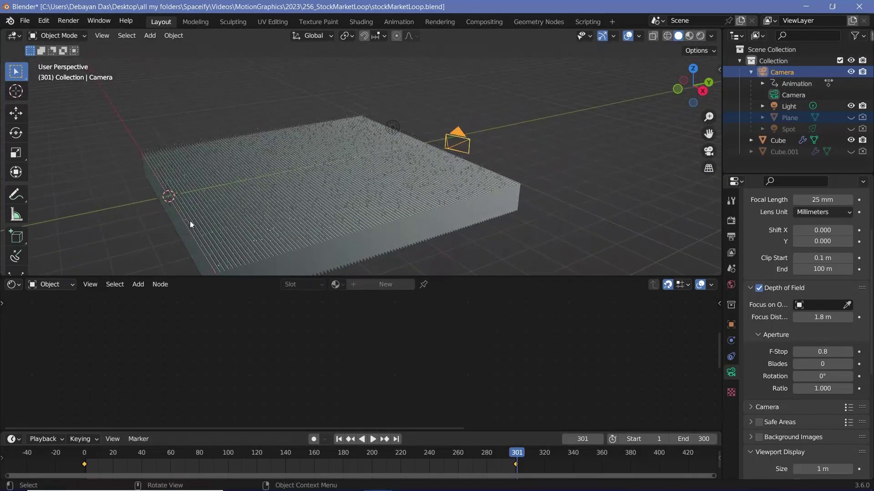
- Select the Cube terrain, bring up its geometry node tree and compare the Curve Line's end point with the terrain's edge
middle_click_drag(190, 221, 287, 177)
middle_click_drag(334, 196, 350, 231)
left_click(339, 220)
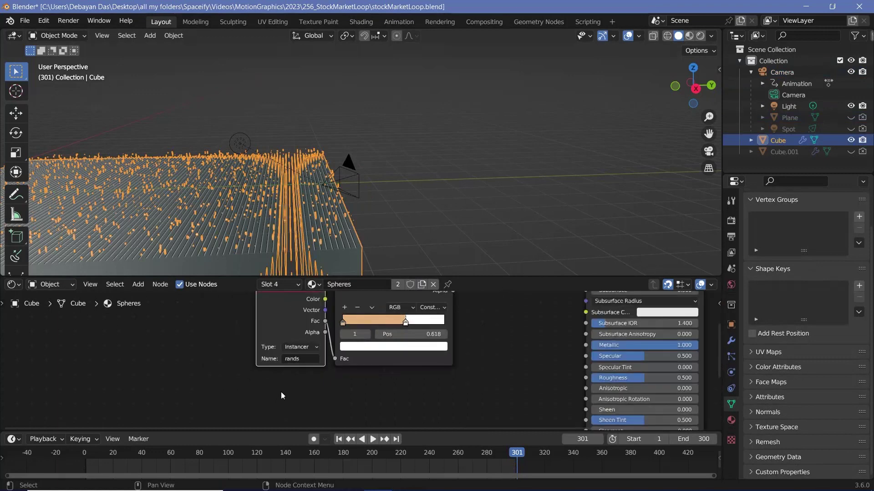
left_click(13, 284)
middle_click_drag(209, 318, 372, 370)
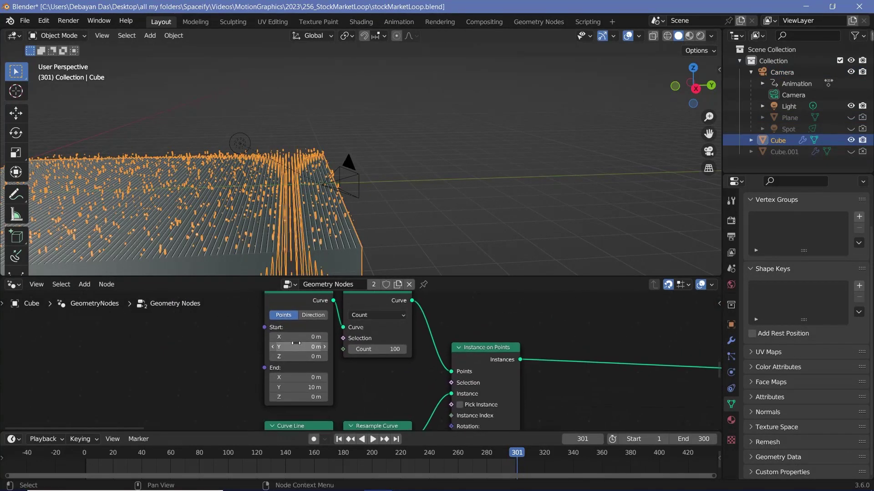
middle_click_drag(295, 229, 277, 177)
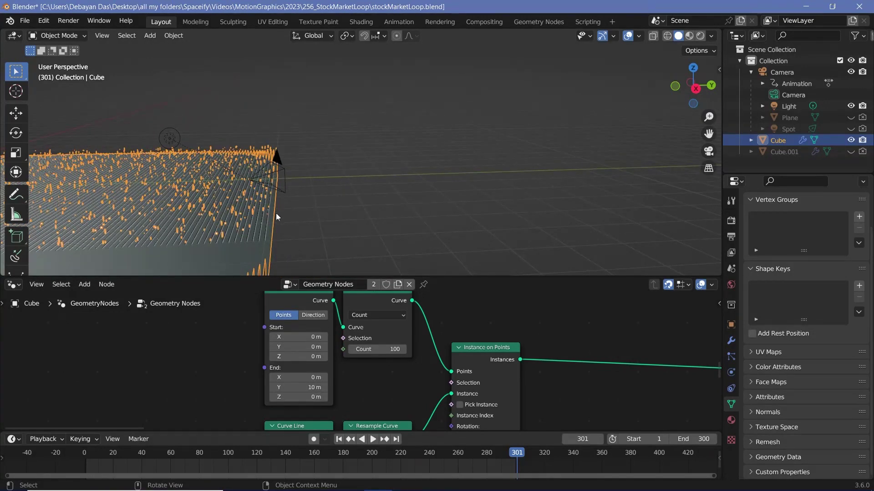
middle_click_drag(283, 216, 331, 207)
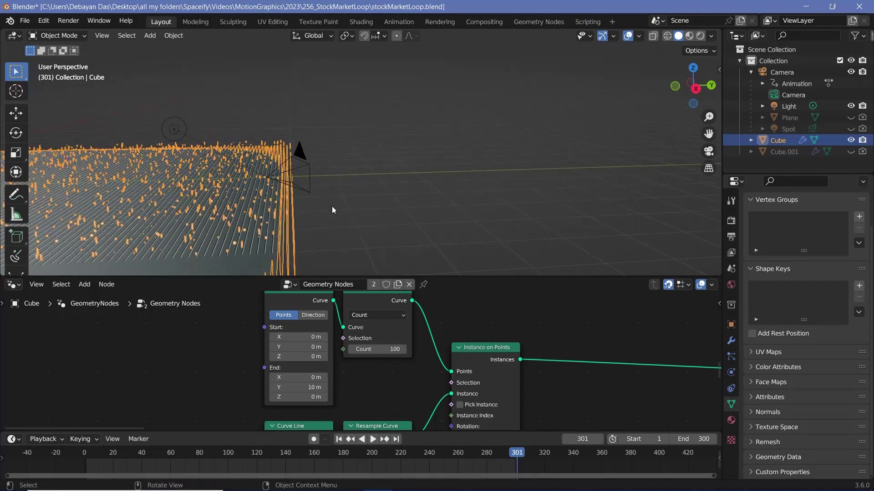
- Select Cube.001 and make it visible in renders and in the viewport
left_click(790, 152)
left_click(862, 152)
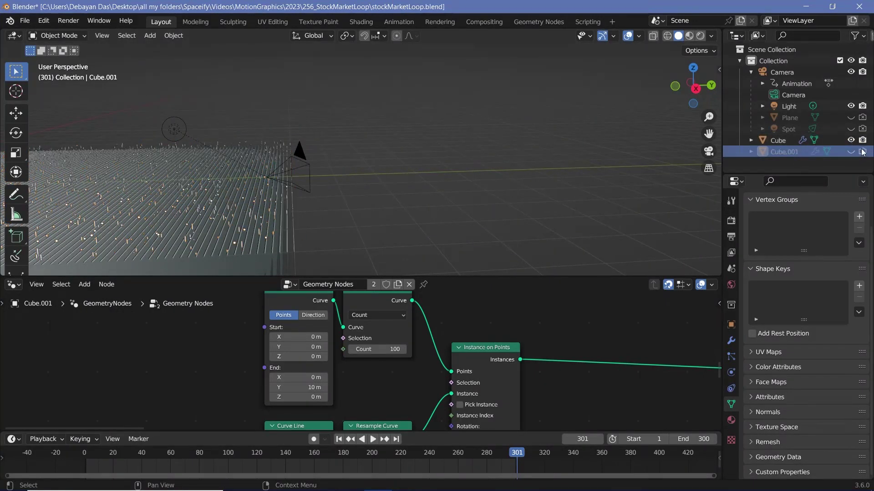
left_click(851, 152)
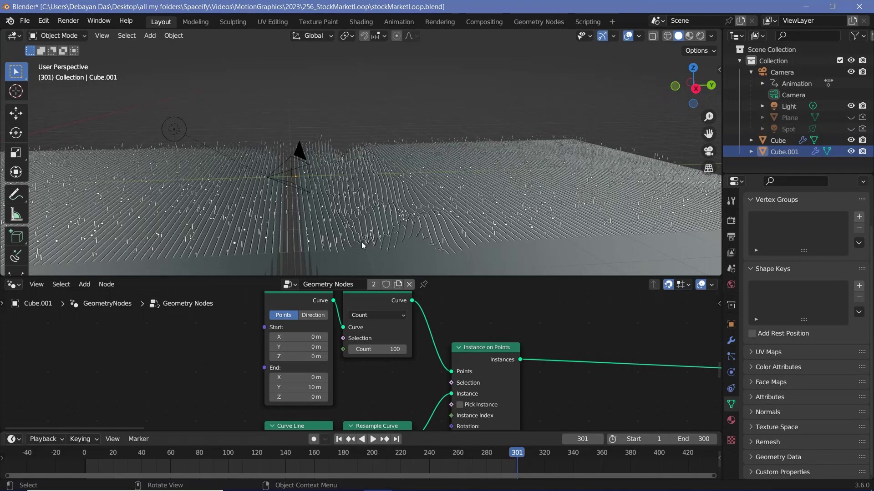
- Compare the seam between Cube and Cube.001 up close and check Cube.001's location values in its object properties
left_click(136, 220)
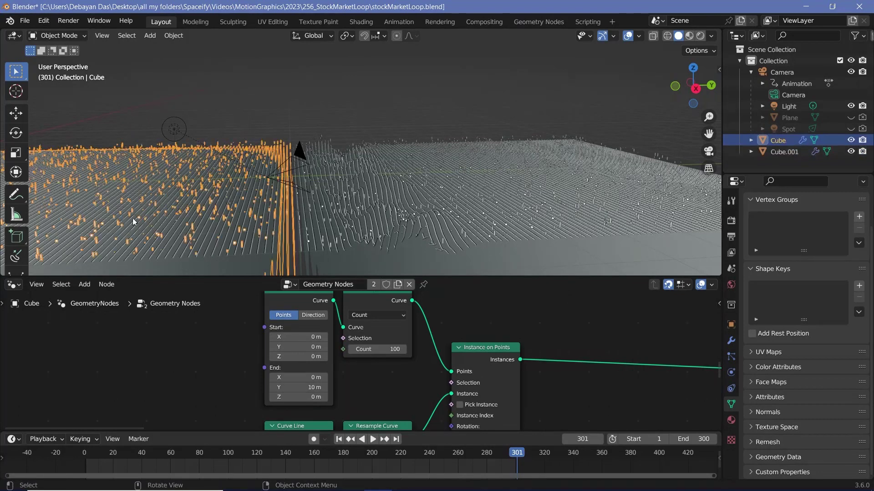
left_click(175, 210, "alt")
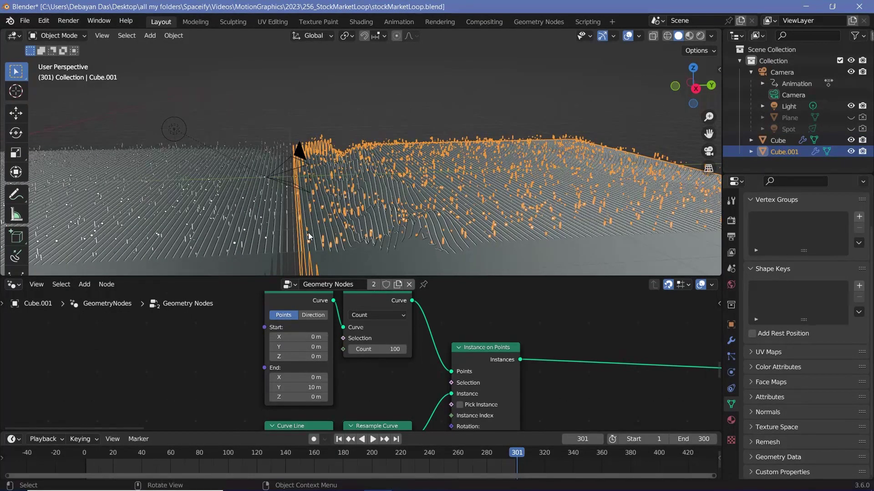
middle_click_drag(312, 210, 291, 214, "ctrl")
left_click(282, 205)
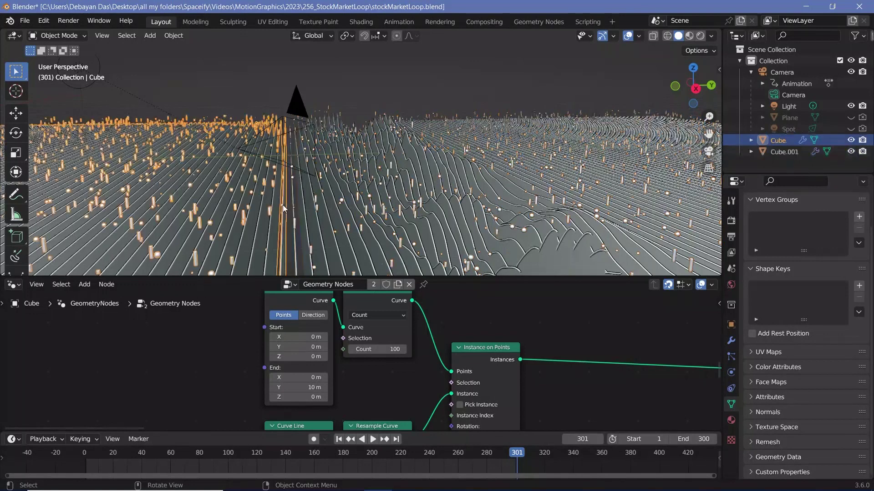
left_click(293, 208)
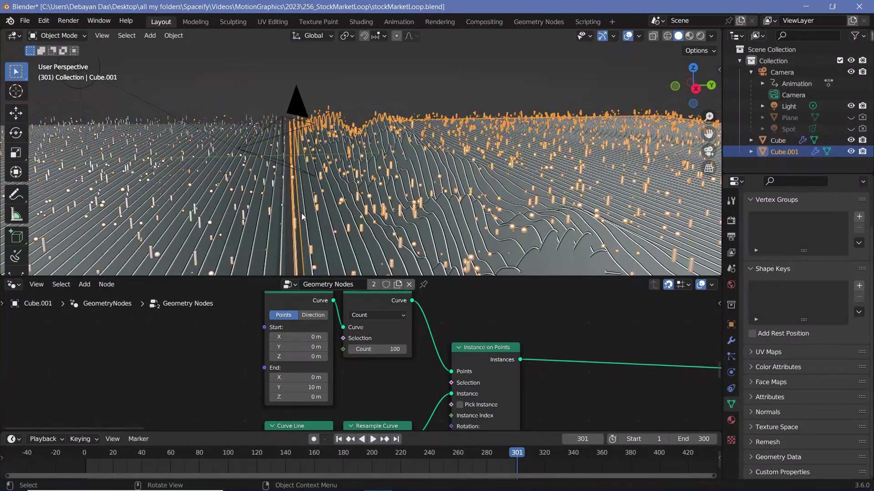
left_click(731, 325)
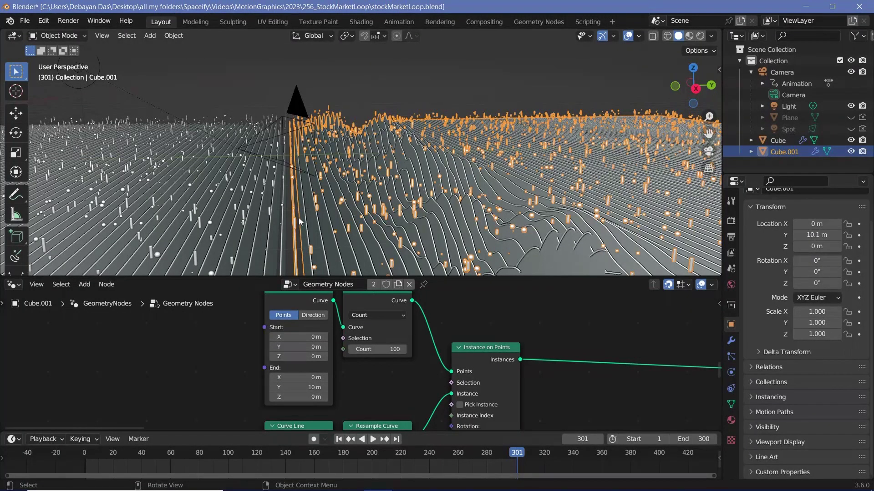
- Select the Camera, set its keyframe interpolation to Linear and look through the camera
left_click(298, 102)
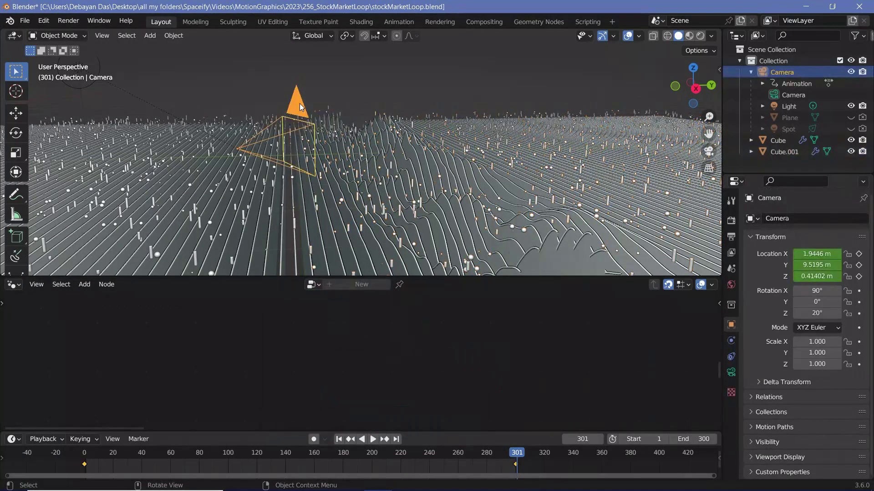
middle_click_drag(221, 179, 412, 164, "shift")
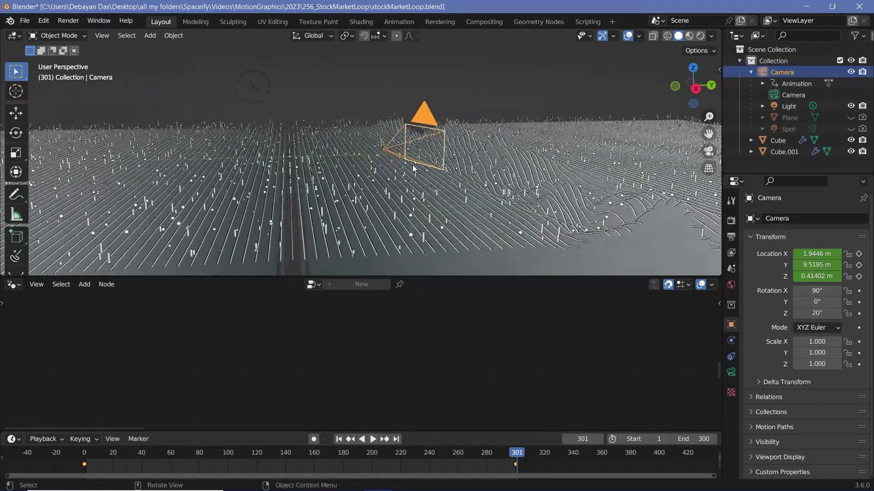
scroll(382, 177, "down", 3)
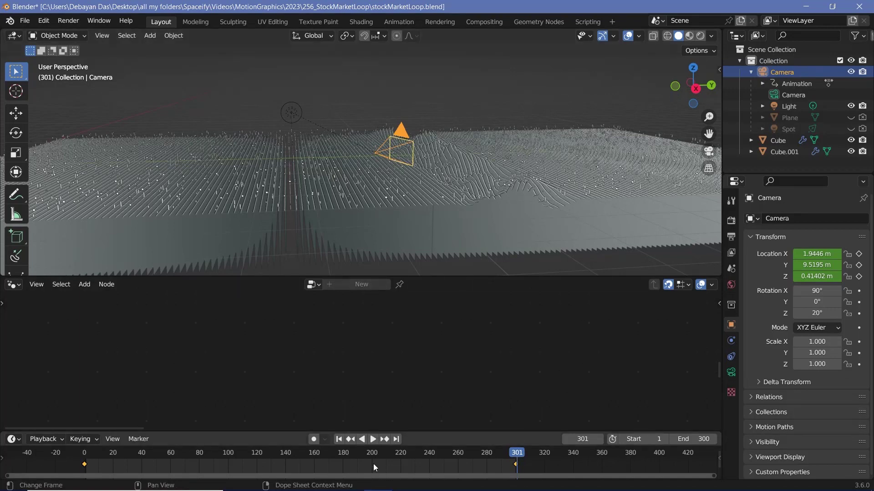
key("t")
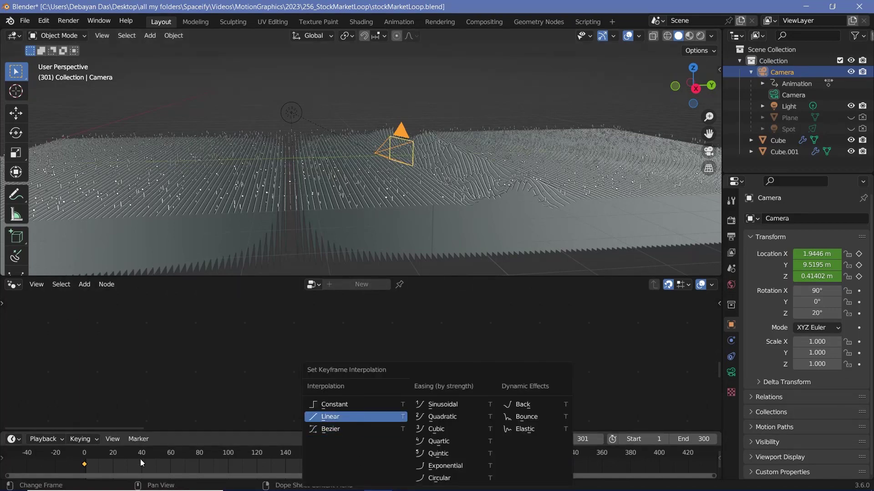
left_click(358, 417)
key("KP_0")
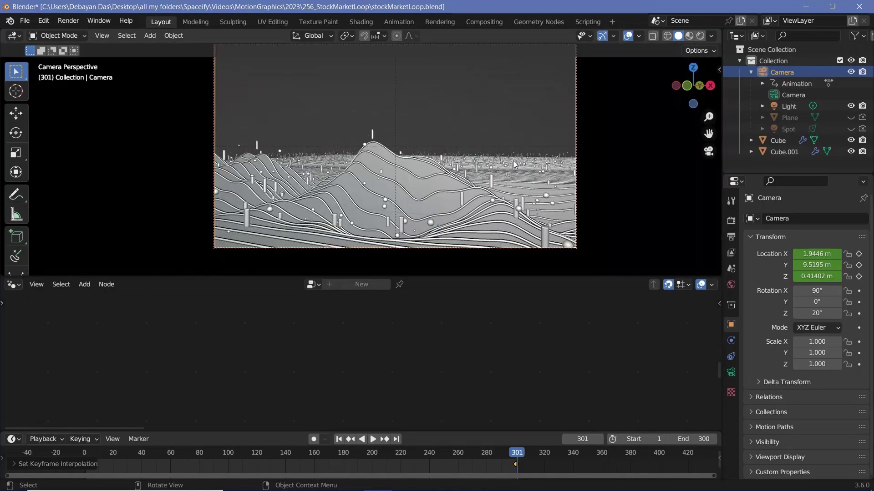
- Switch the viewport to rendered shading, go to frame 300 and examine the ridge and background particles up close
left_click(699, 36)
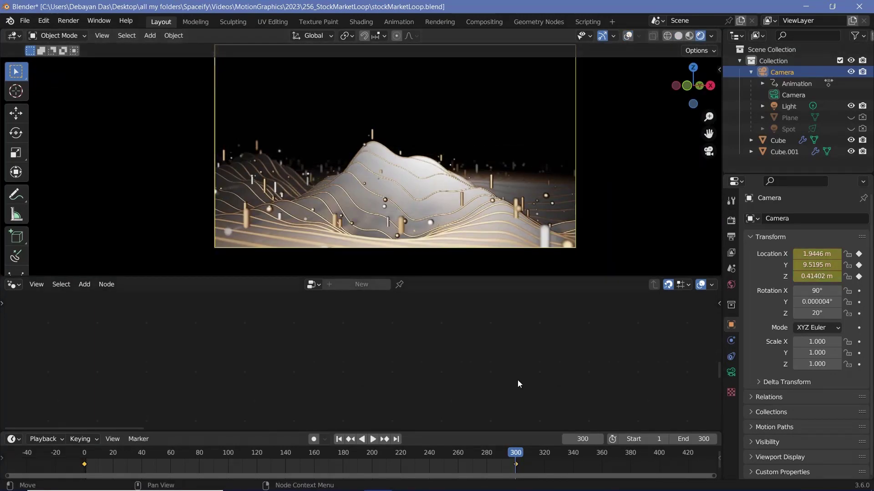
left_click(515, 452)
scroll(490, 173, "up", 3)
middle_click_drag(526, 173, 295, 202, "shift")
scroll(505, 211, "up", 3)
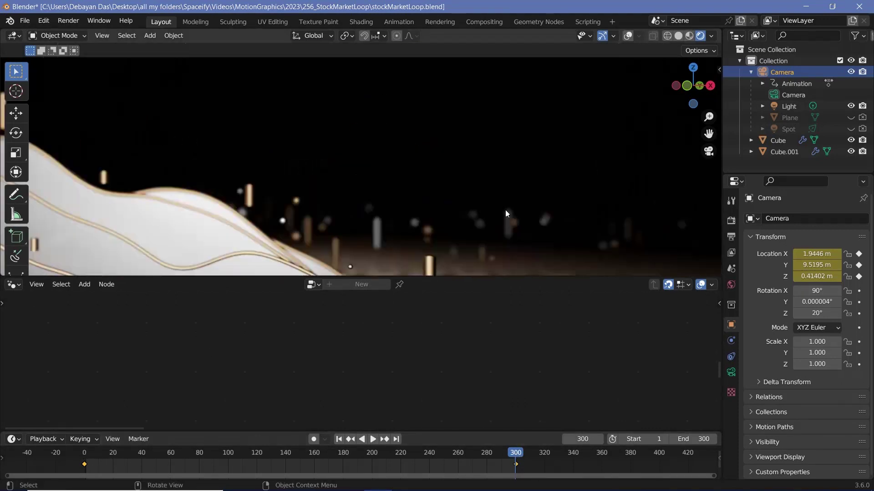
- Go to frame 0 and compare the camera view with frame 300, first close up and with the whole frame in view
left_click(84, 452)
key("space")
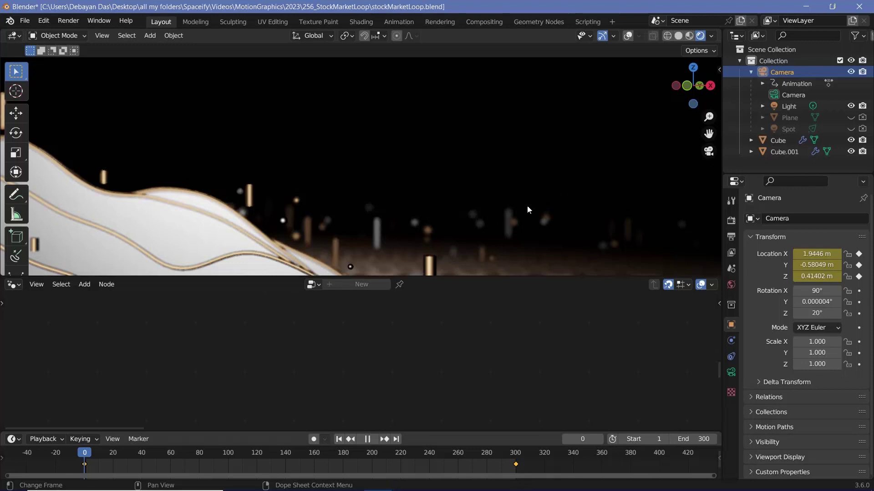
key("space")
scroll(383, 200, "down", 4)
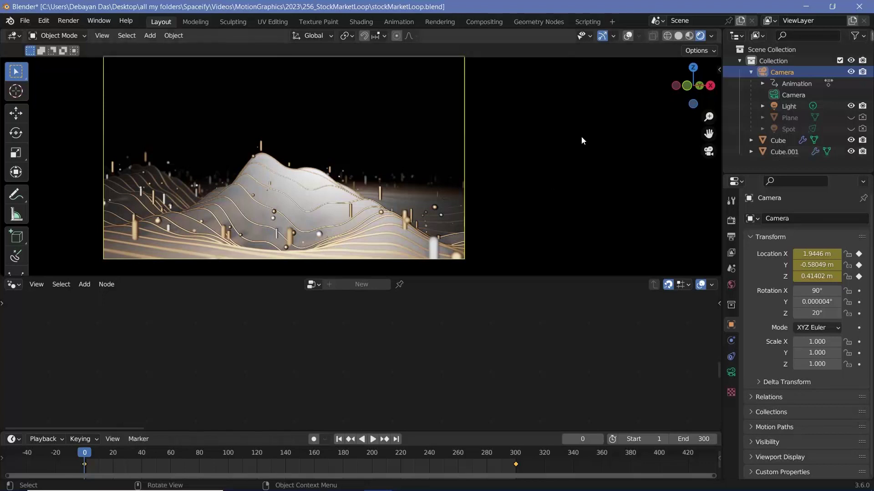
middle_click_drag(302, 180, 341, 200, "shift")
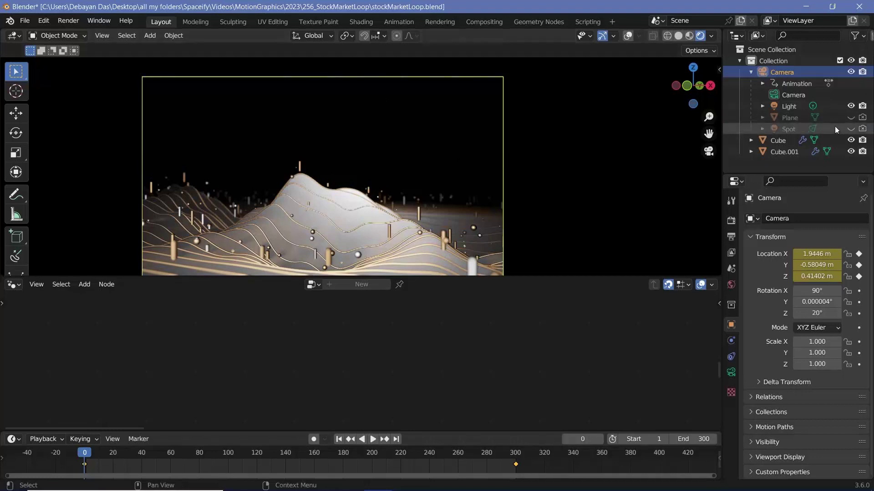
- Make the Spot light visible in the viewport and in renders, and review its light settings
left_click(851, 129)
left_click(861, 130)
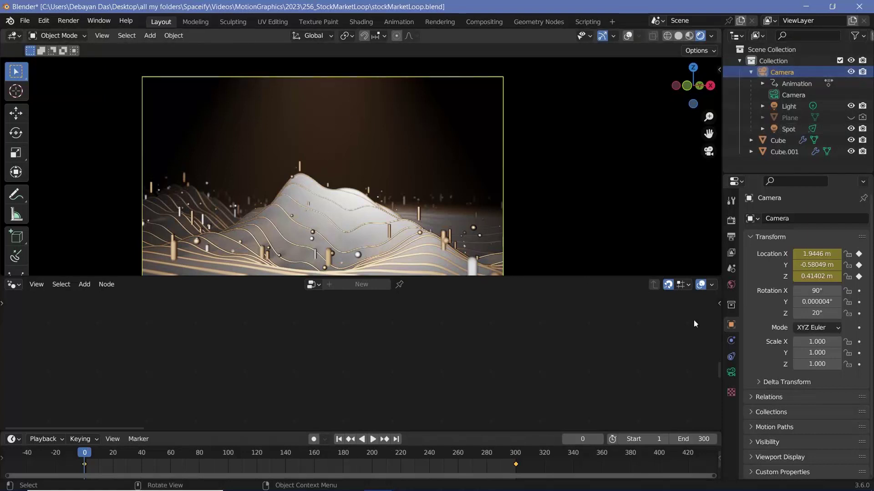
left_click(787, 130)
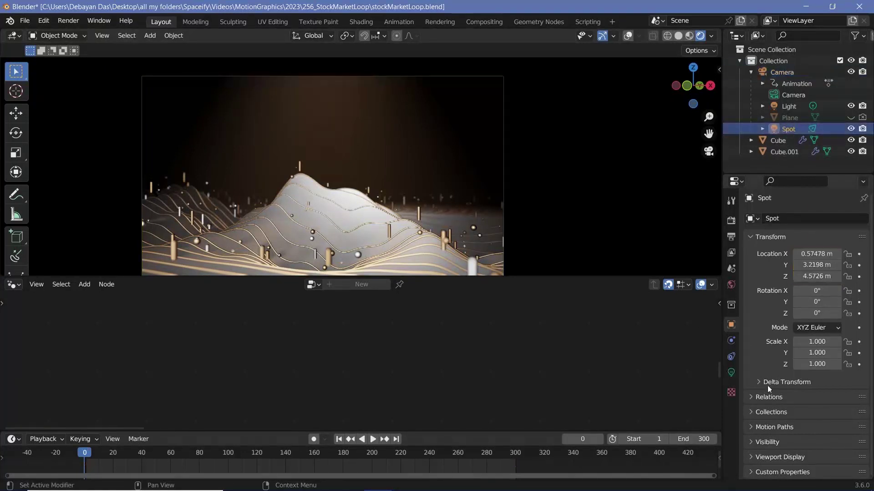
left_click(731, 372)
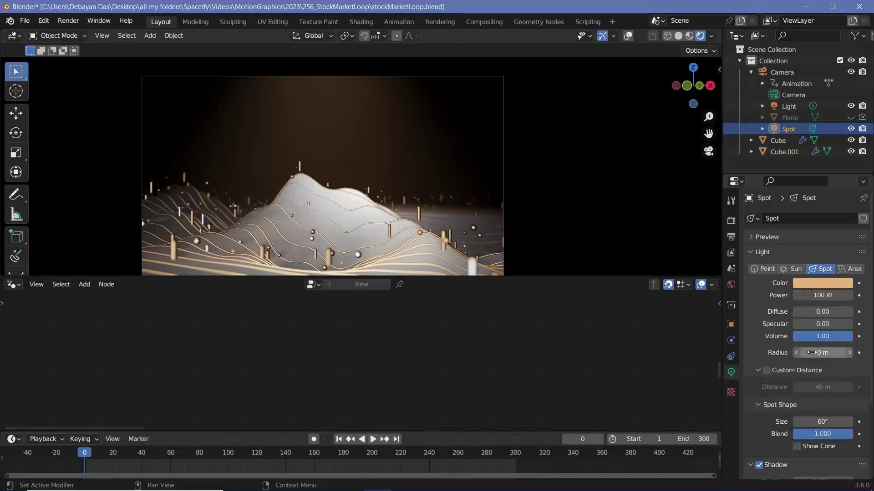
scroll(836, 361, "down", 3)
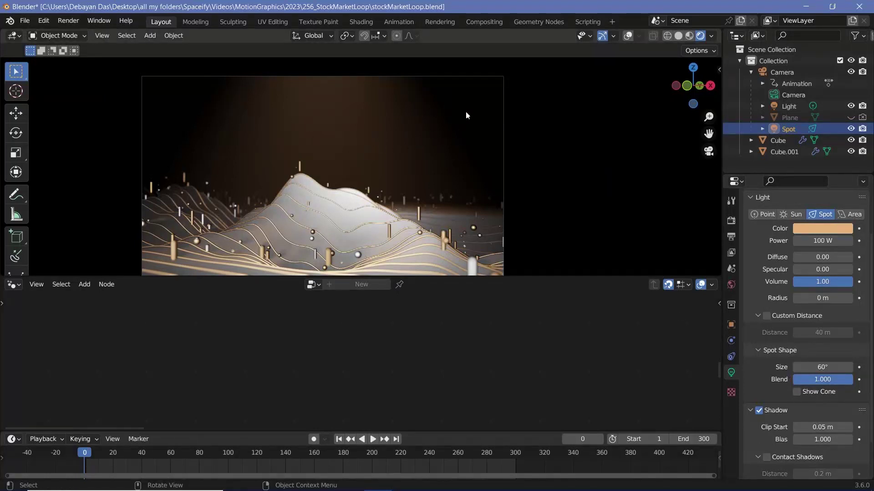
- Review the Cube terrain's material settings, and return to the Spot light's settings
left_click(397, 247)
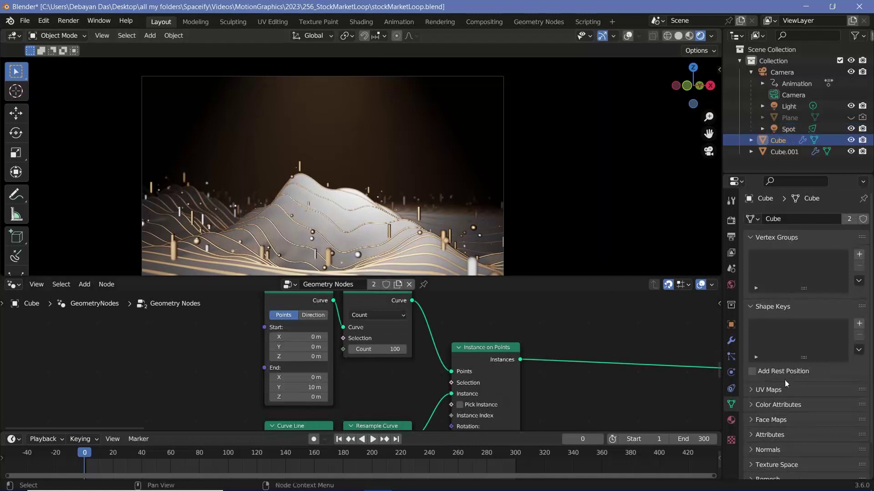
left_click(731, 420)
scroll(761, 391, "down", 20)
scroll(806, 400, "down", 4)
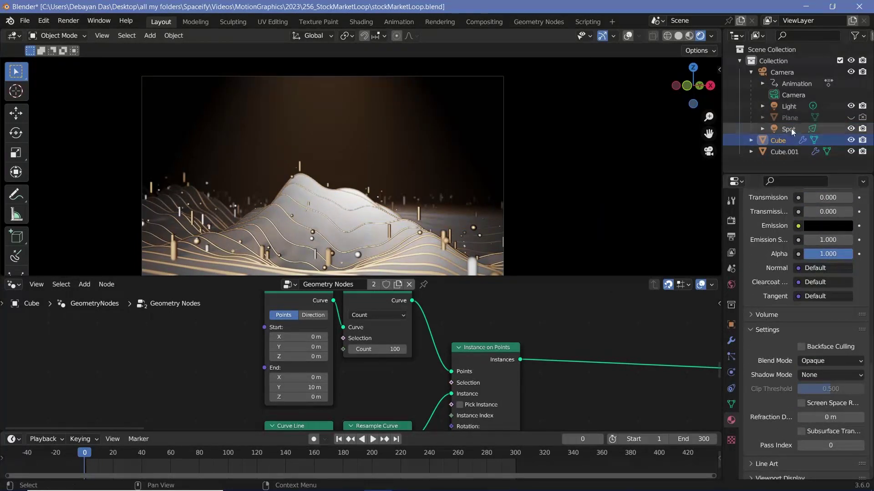
left_click(790, 128)
scroll(774, 319, "up", 3)
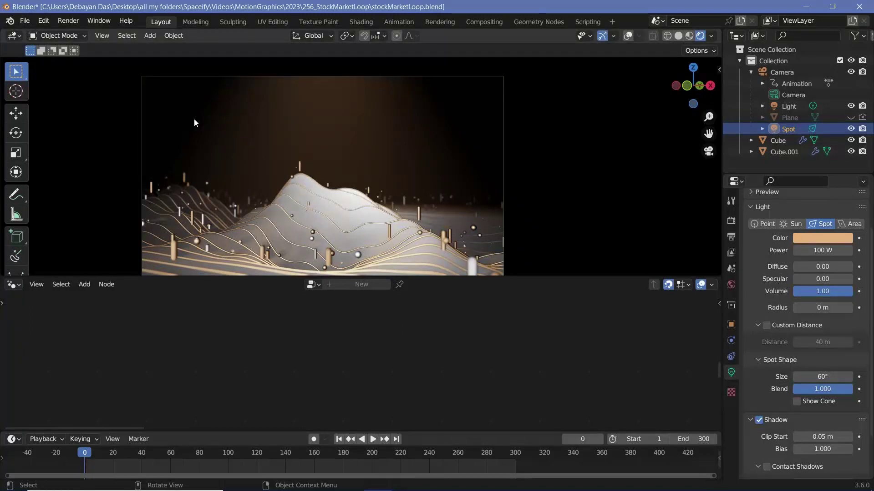
- Check the resolution, frame rate and frame range in the output properties and set the output path to //
left_click(730, 238)
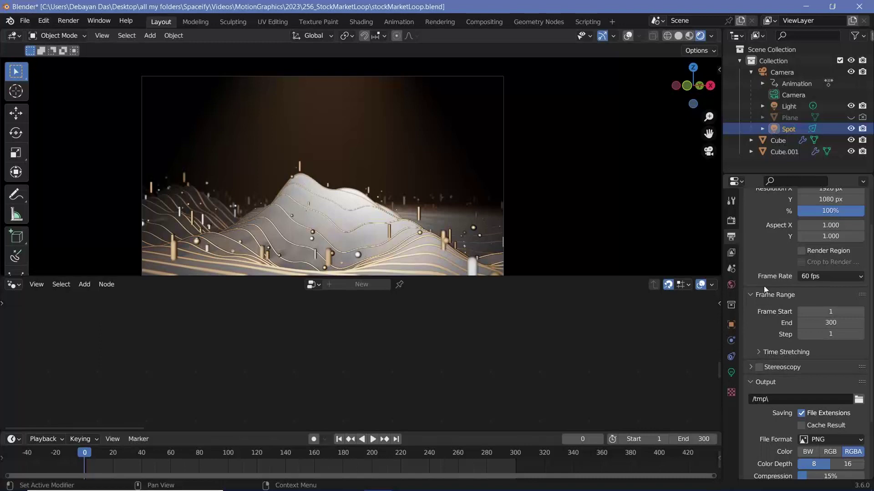
scroll(780, 279, "up", 1)
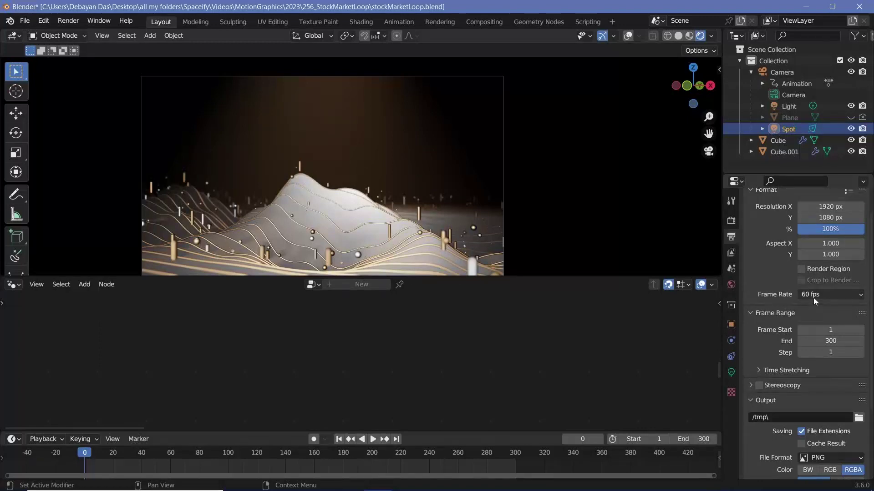
scroll(783, 342, "down", 2)
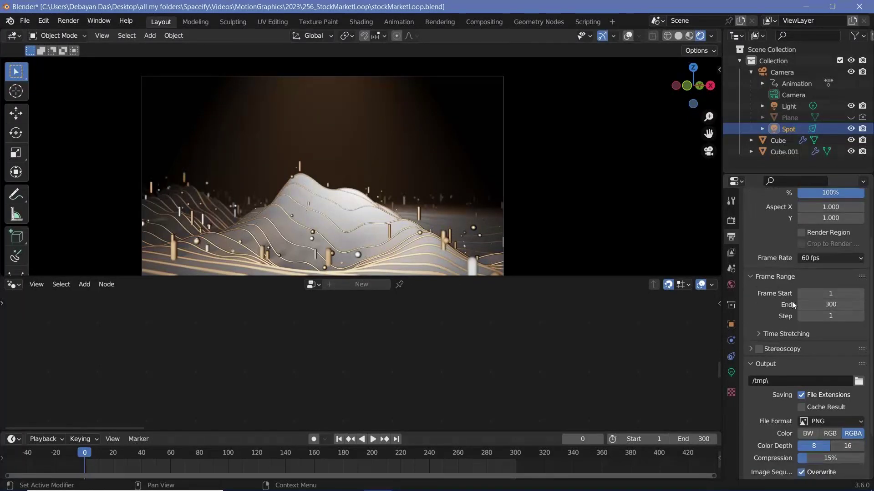
scroll(766, 345, "down", 2)
left_click(765, 345)
type("//")
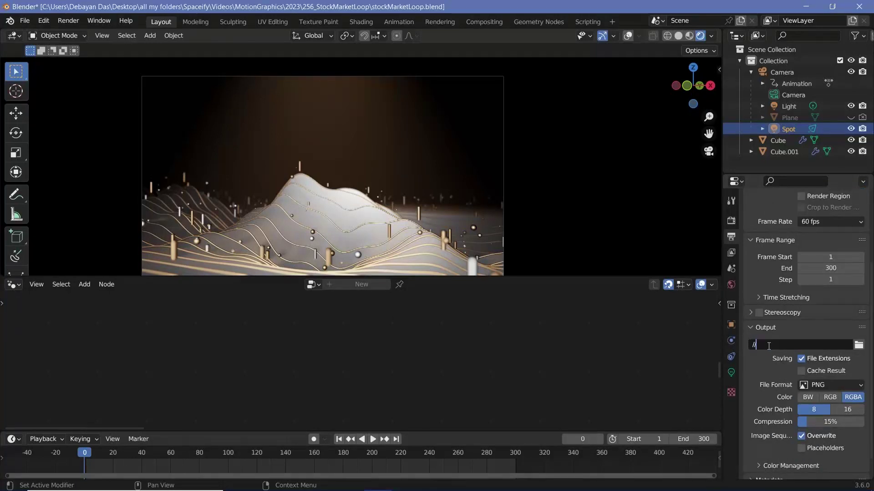
- Set the output file format to FFmpeg Video, choose its encoding container and set the output quality to Perceptually Lossless
left_click(806, 386)
left_click(803, 318)
left_click(757, 441)
scroll(774, 409, "down", 4)
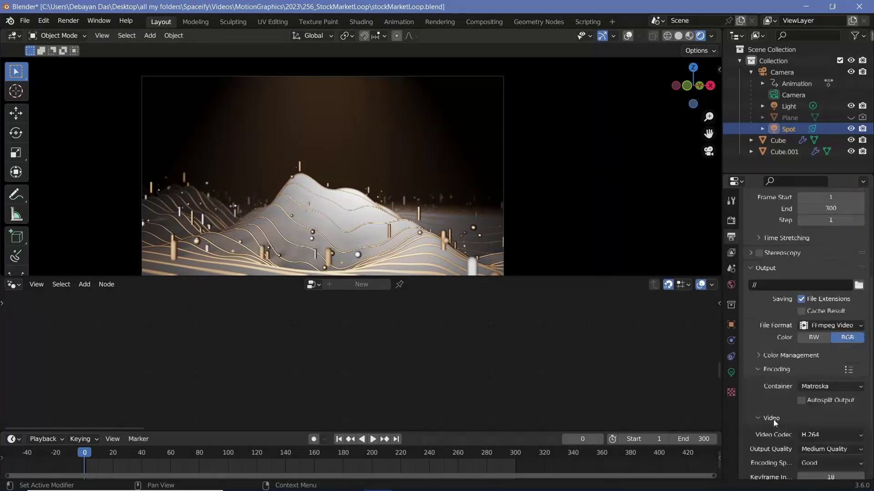
left_click(807, 386)
left_click(826, 342)
left_click(809, 445)
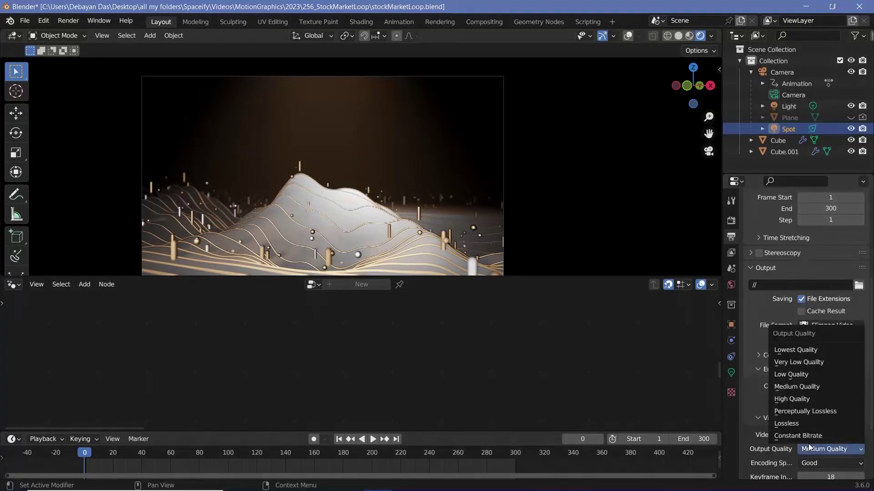
left_click(811, 412)
- Bring up the render properties' color management settings and enlarge the 3D viewport to show the full camera frame
left_click(731, 221)
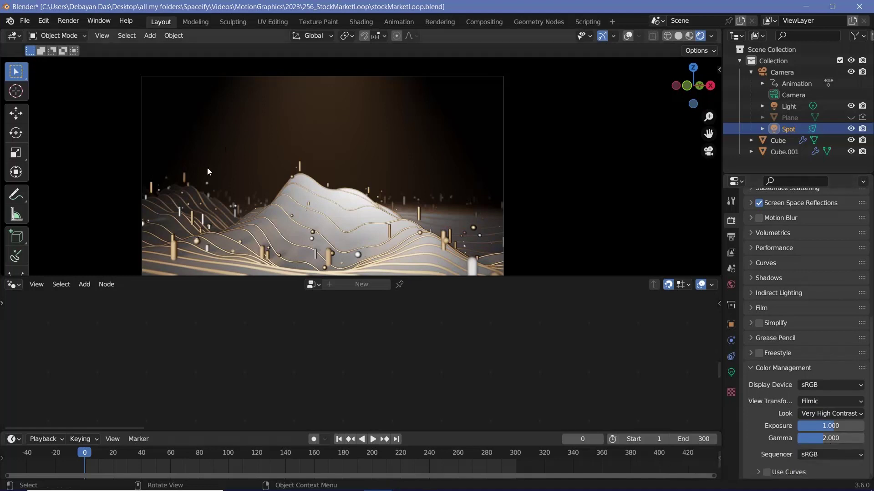
left_click_drag(568, 277, 568, 318)
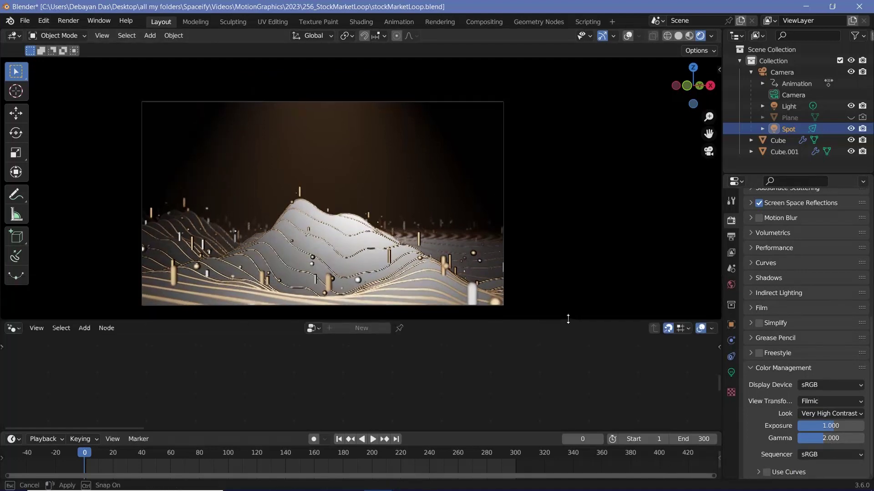